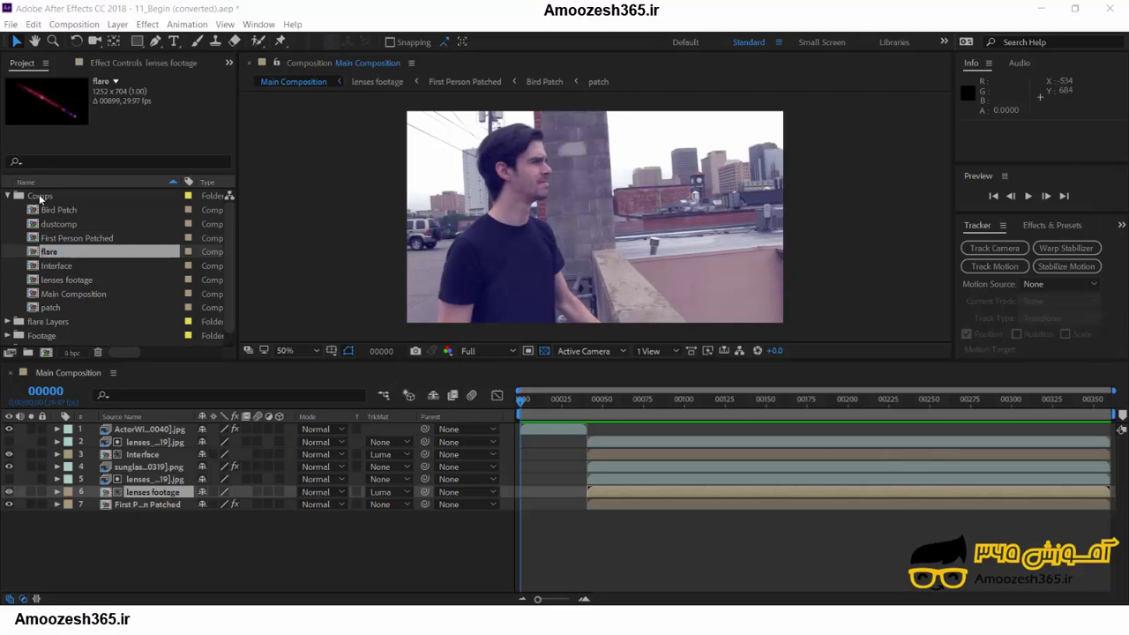
# Add the flare composition to the Main Composition directly below the top actor layer and start it at frame 41.
pyautogui.moveTo(46, 256); pyautogui.dragTo(75, 441)
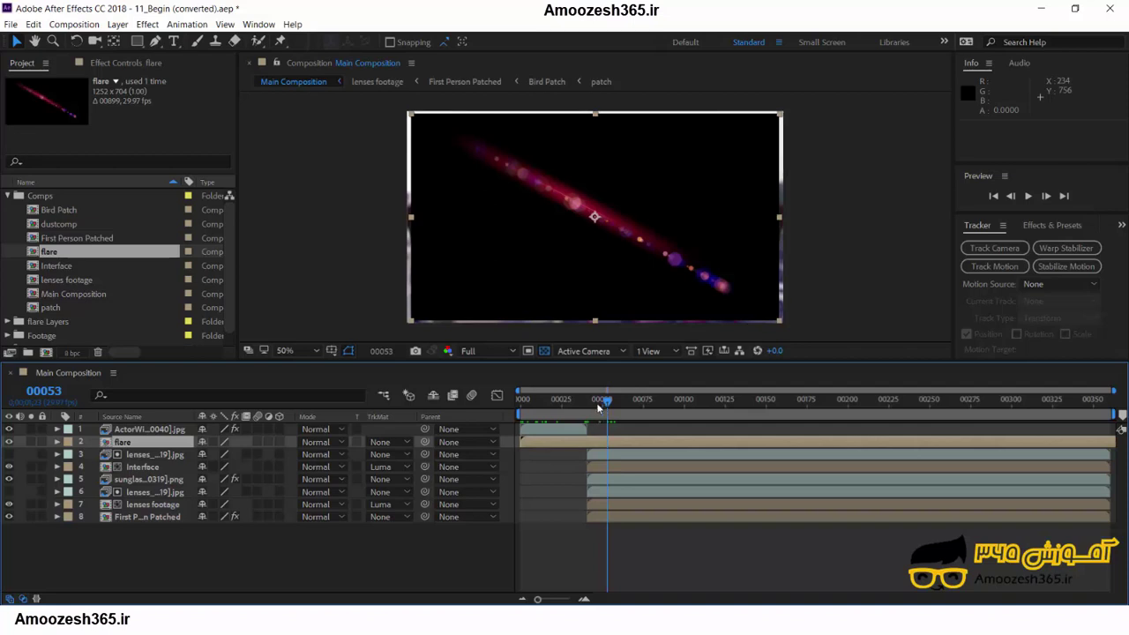
pyautogui.moveTo(606, 403); pyautogui.dragTo(549, 418)
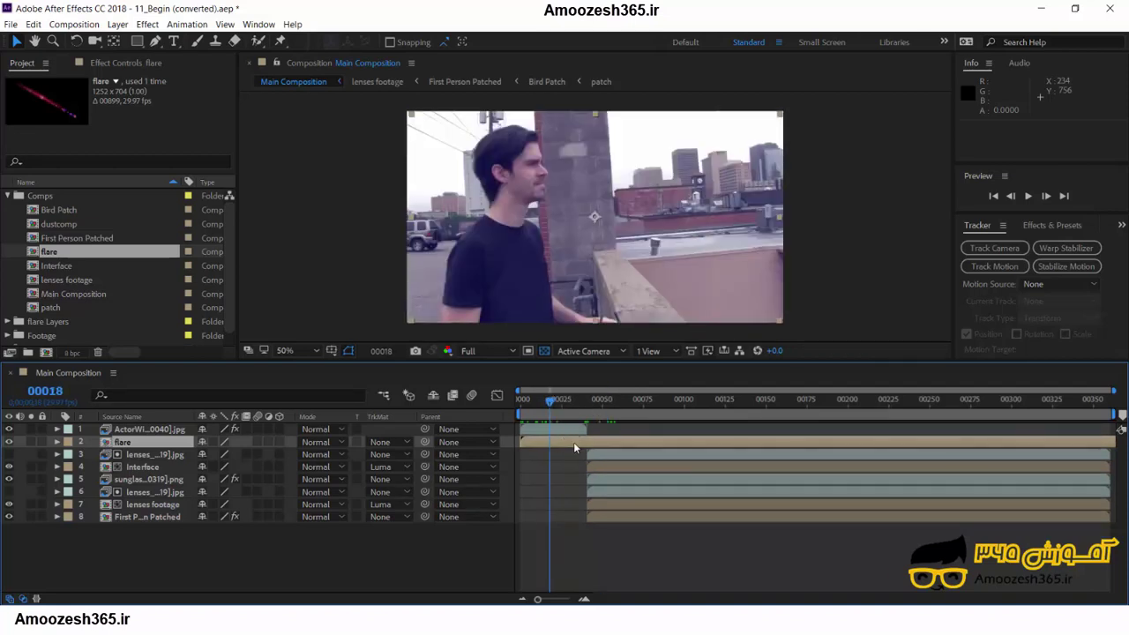
pyautogui.moveTo(573, 442); pyautogui.dragTo(636, 445)
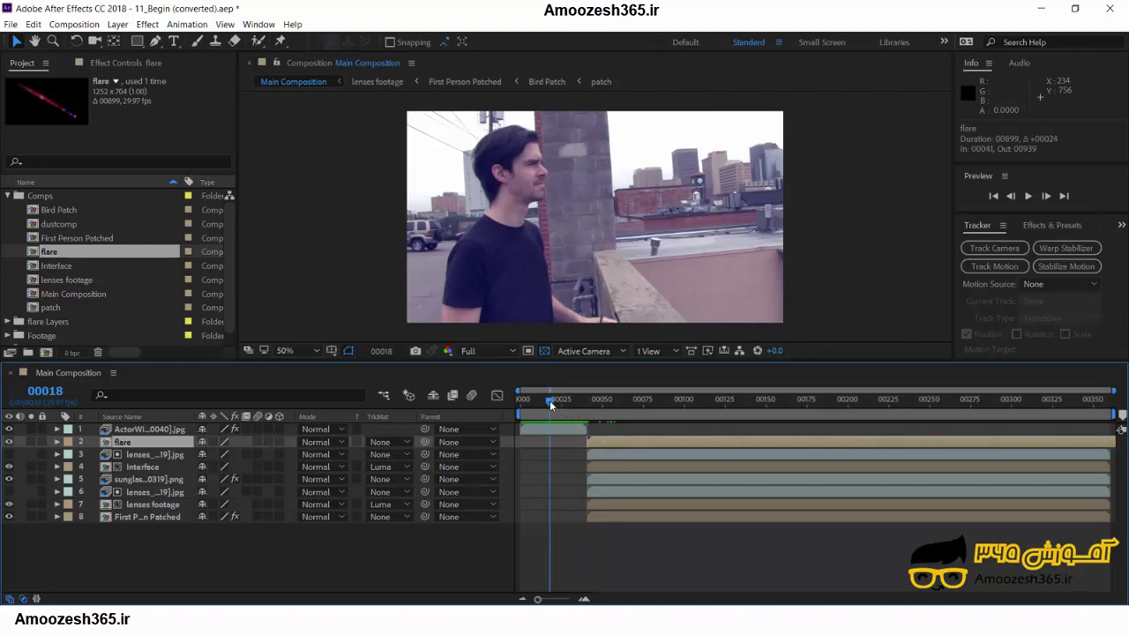
pyautogui.moveTo(549, 401); pyautogui.dragTo(587, 403)
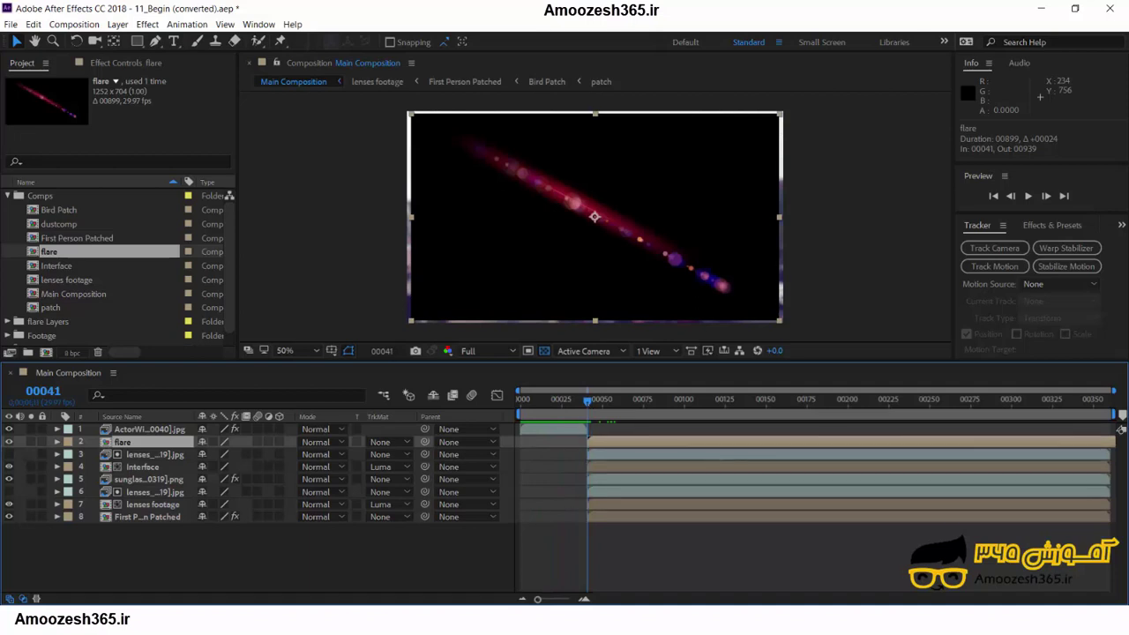
pyautogui.moveTo(539, 599)
pyautogui.mouseDown()
pyautogui.moveTo(569, 599)
pyautogui.moveTo(537, 599)
pyautogui.mouseUp()
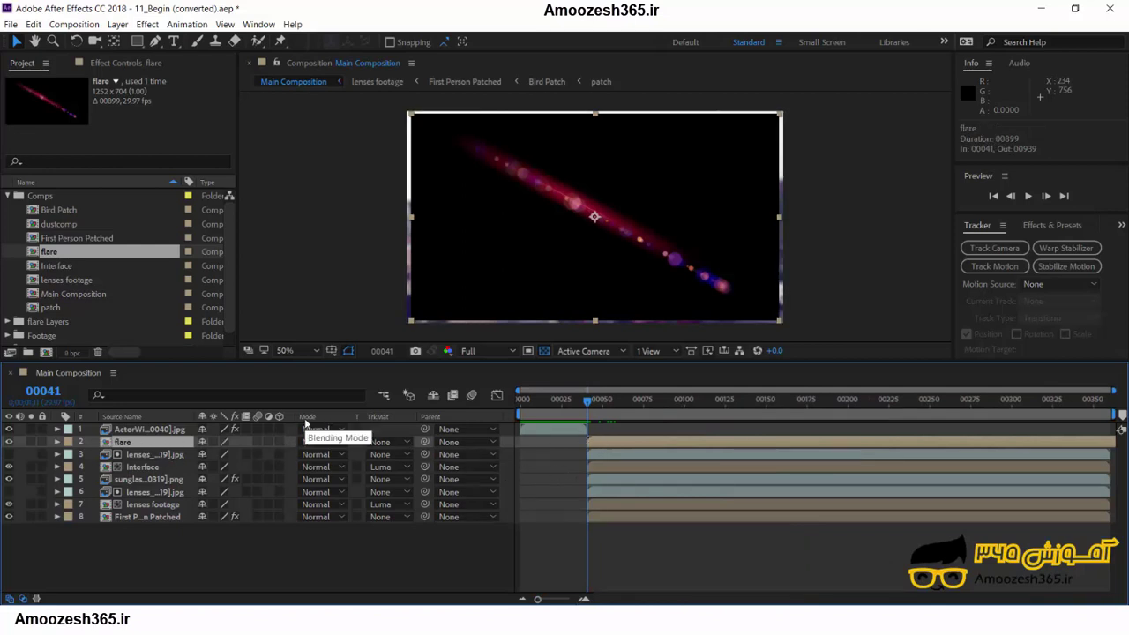
# Set the flare layer's blending mode to Add and go to frame 101 with the sunglasses interface.
pyautogui.click(342, 441)
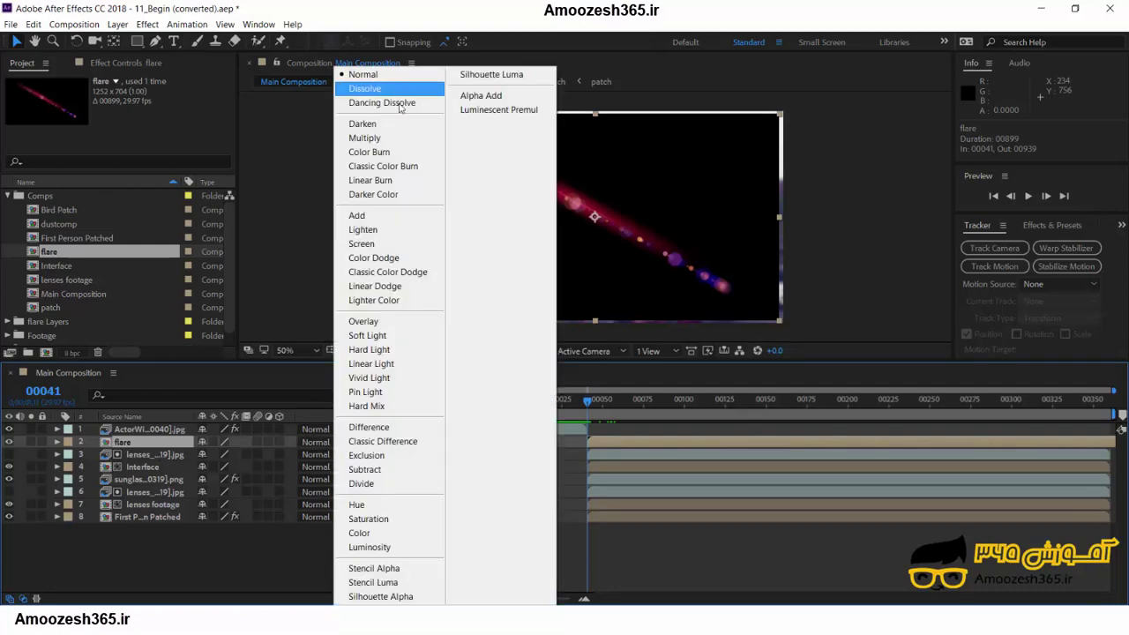
pyautogui.click(388, 215)
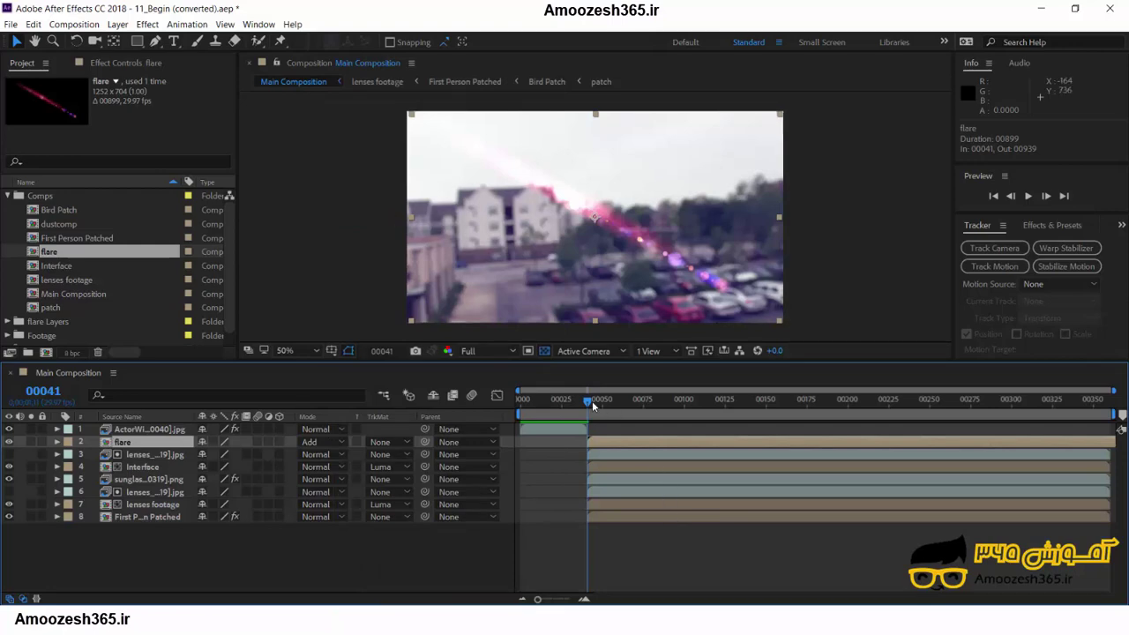
pyautogui.moveTo(584, 404); pyautogui.dragTo(687, 401)
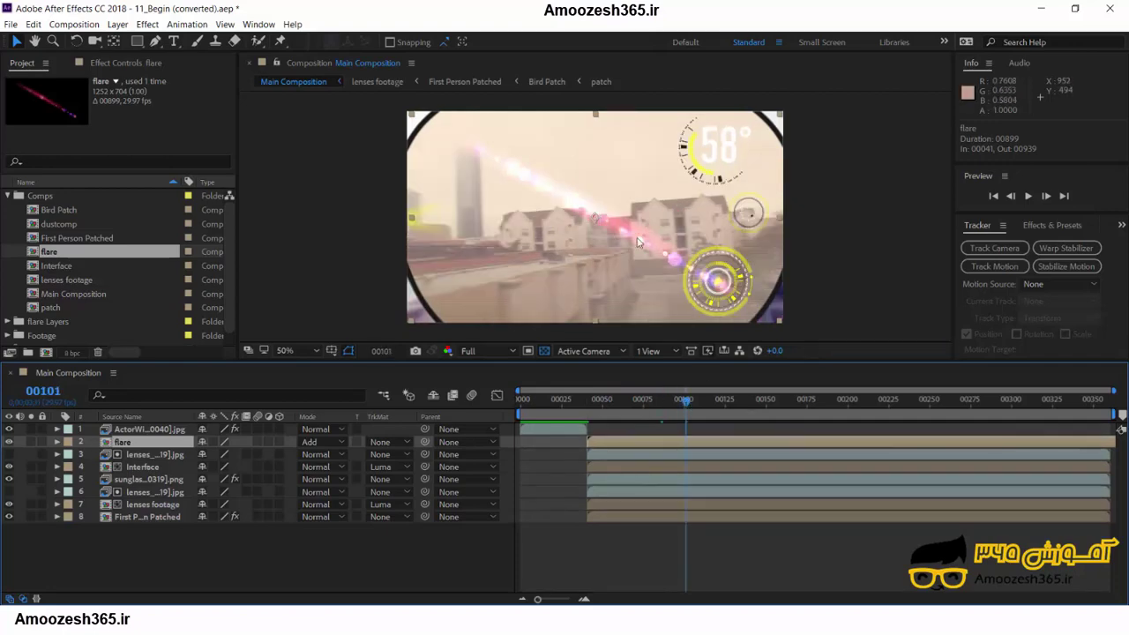
# Rotate the flare by about 58° to stand upright and move it to about 1138, 370 beside the lens's right edge.
pyautogui.press('w')
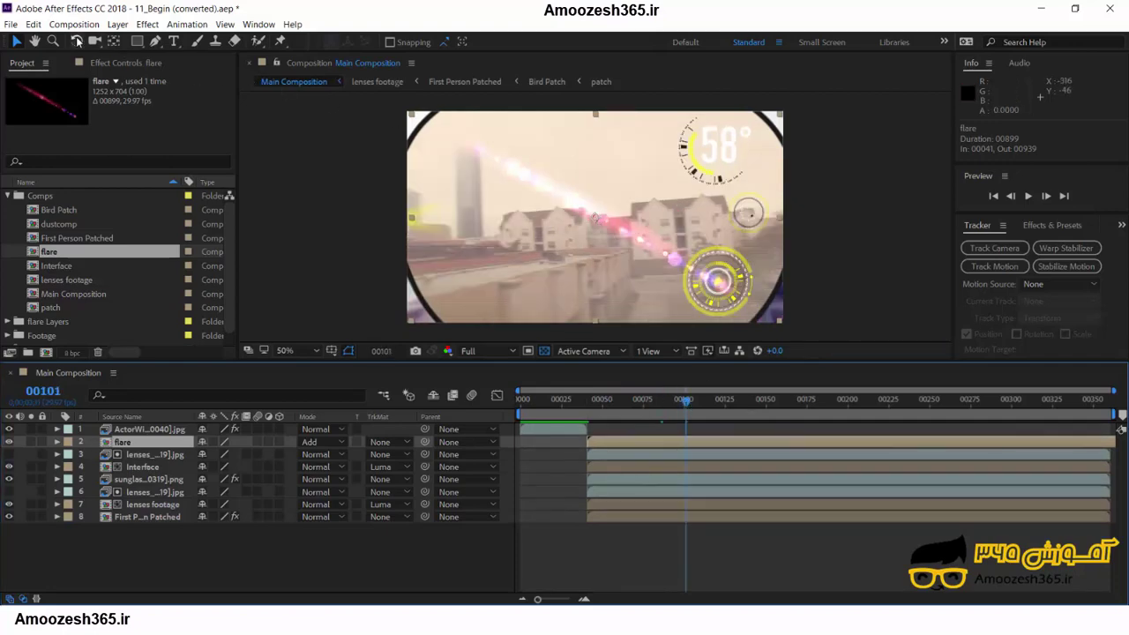
pyautogui.moveTo(603, 220)
pyautogui.mouseDown()
pyautogui.moveTo(593, 216)
pyautogui.moveTo(600, 205)
pyautogui.mouseUp()
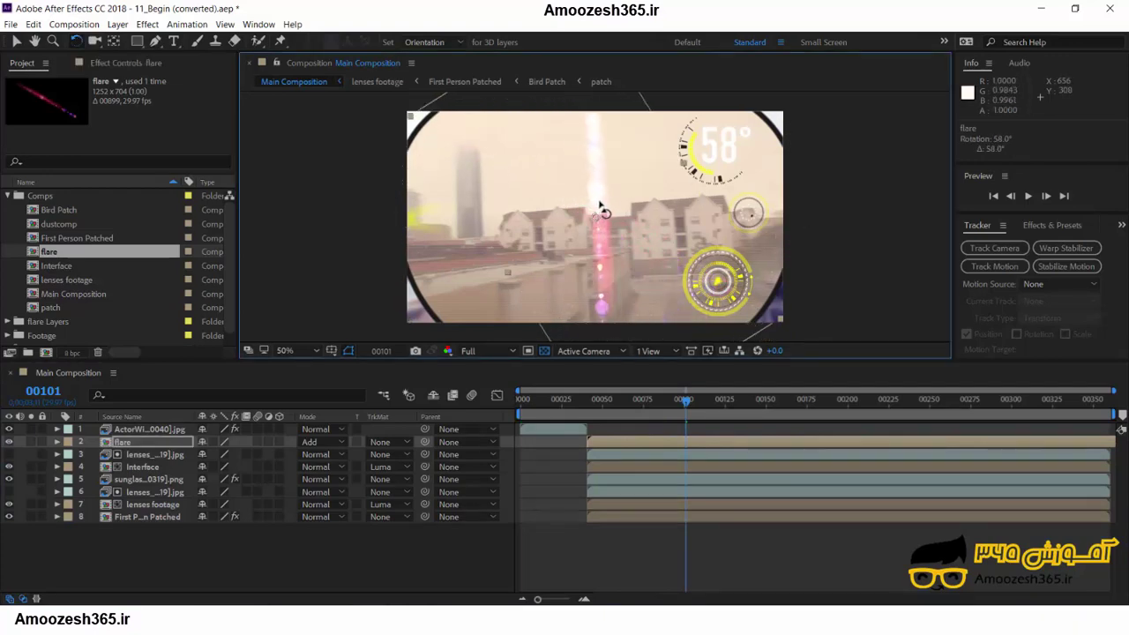
pyautogui.press('v')
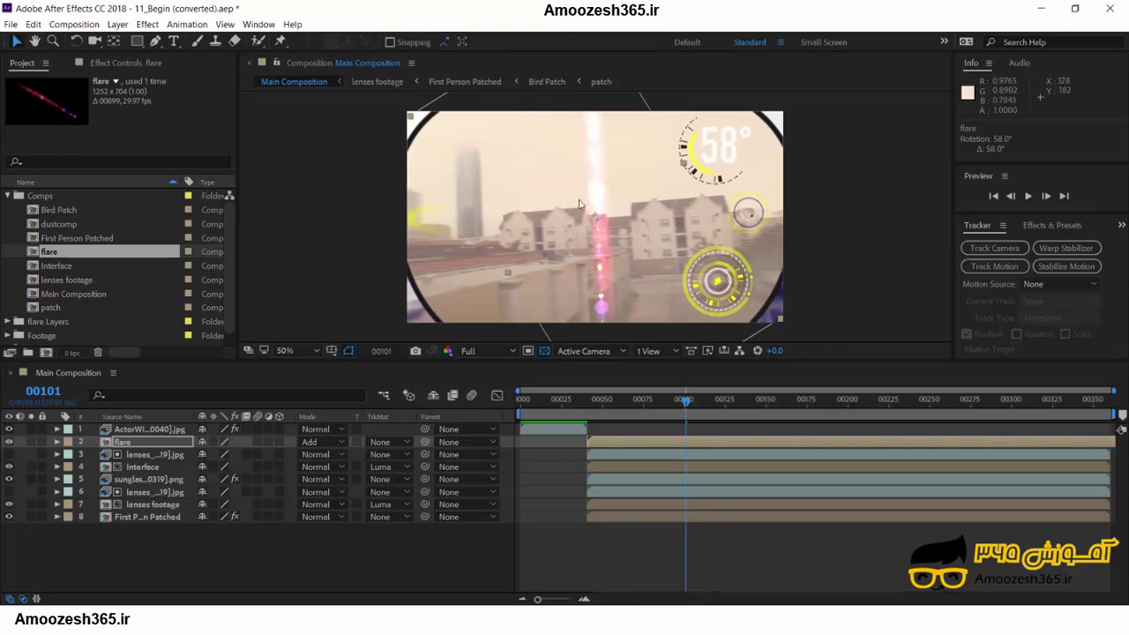
pyautogui.moveTo(580, 204); pyautogui.dragTo(739, 221)
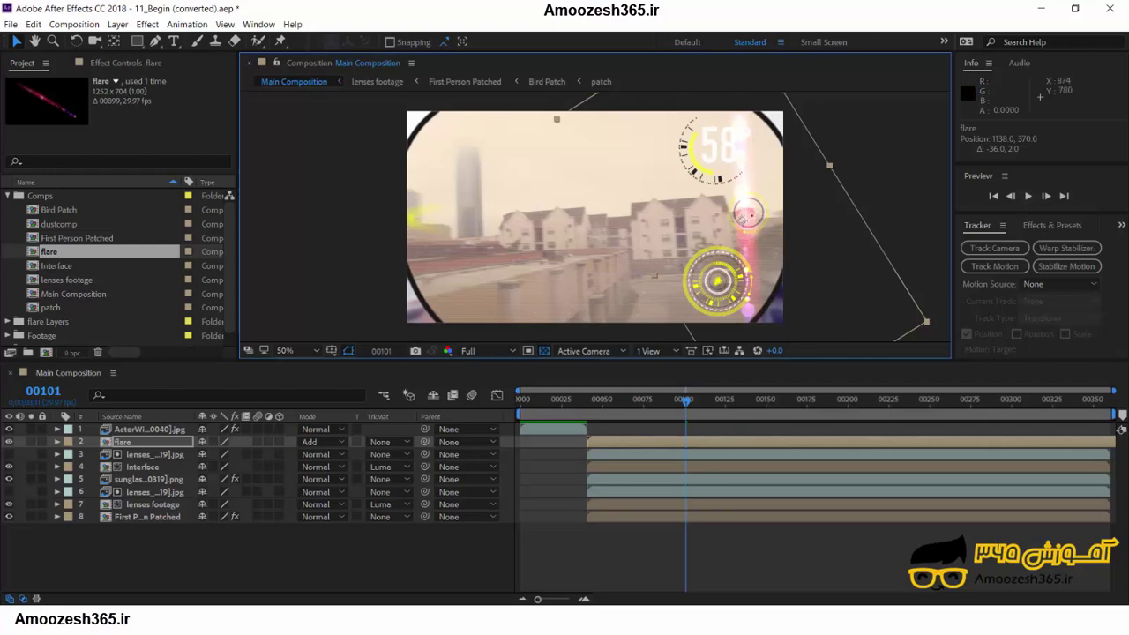
# Find the Liquify effect and apply it to the flare layer.
pyautogui.click(1121, 226)
pyautogui.click(1114, 262)
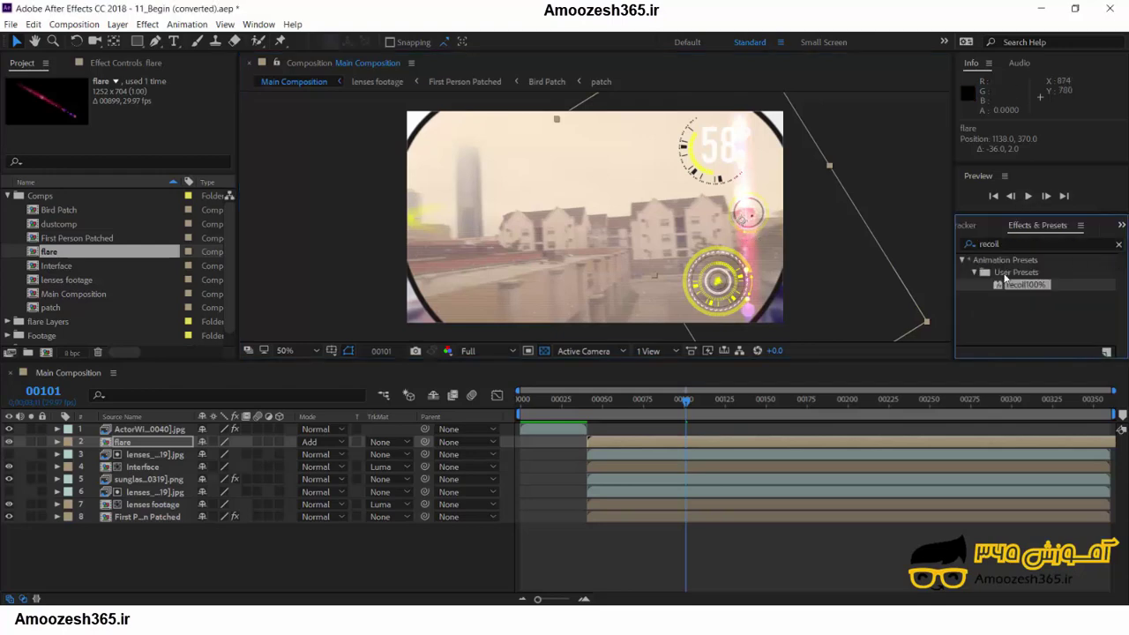
pyautogui.click(988, 244)
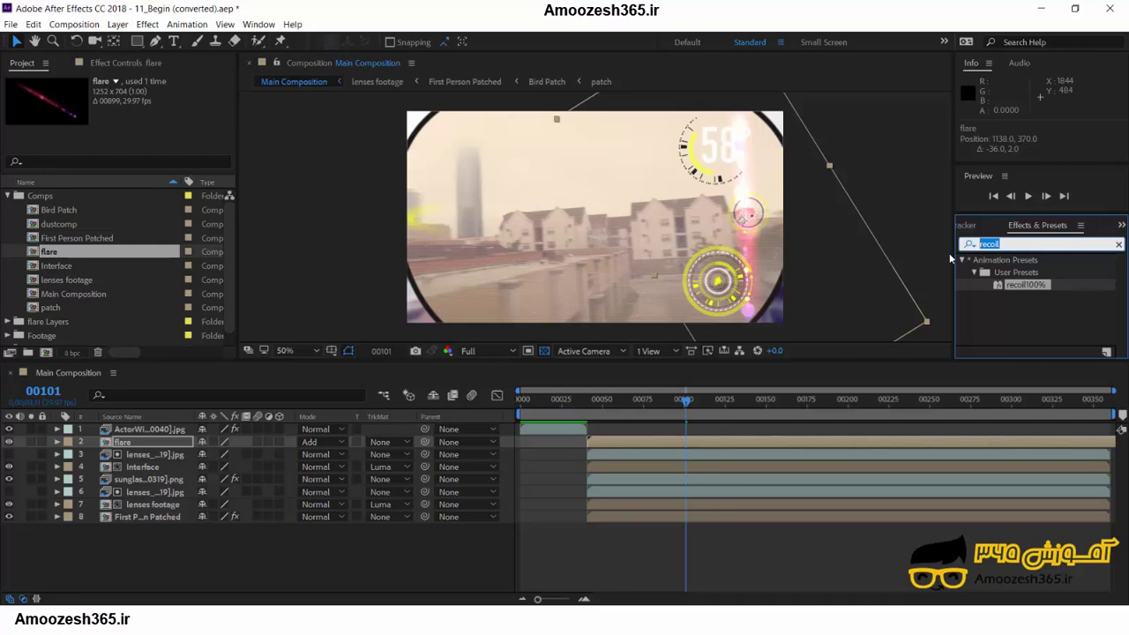
pyautogui.write('liqu')
pyautogui.click(1011, 275)
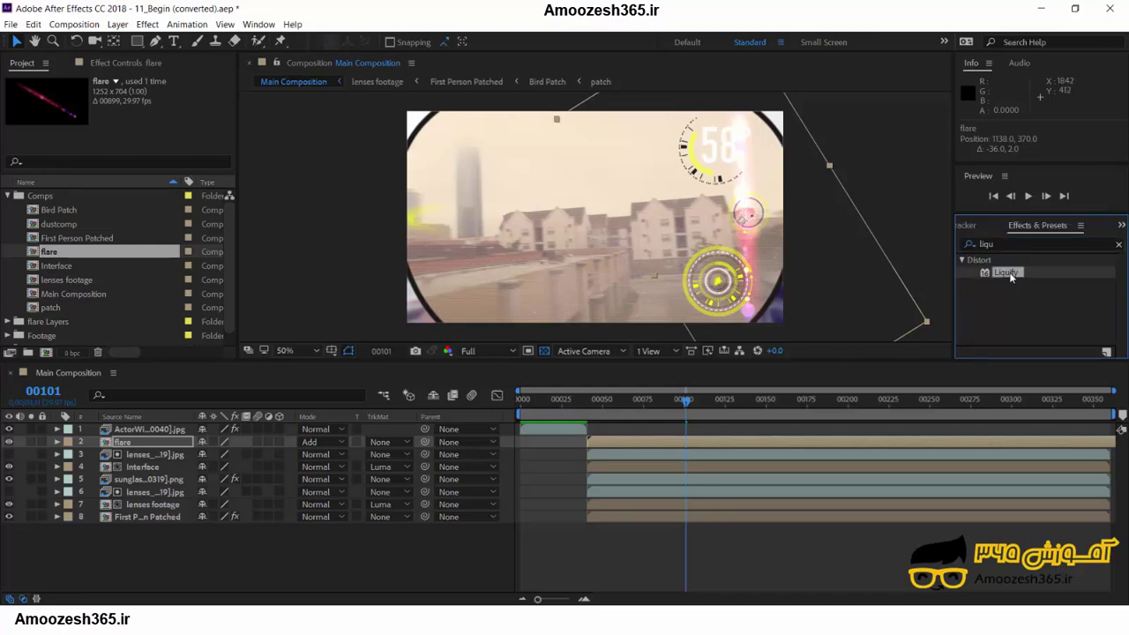
pyautogui.moveTo(1012, 289)
pyautogui.mouseDown()
pyautogui.moveTo(636, 436)
pyautogui.moveTo(236, 468)
pyautogui.moveTo(182, 444)
pyautogui.mouseUp()
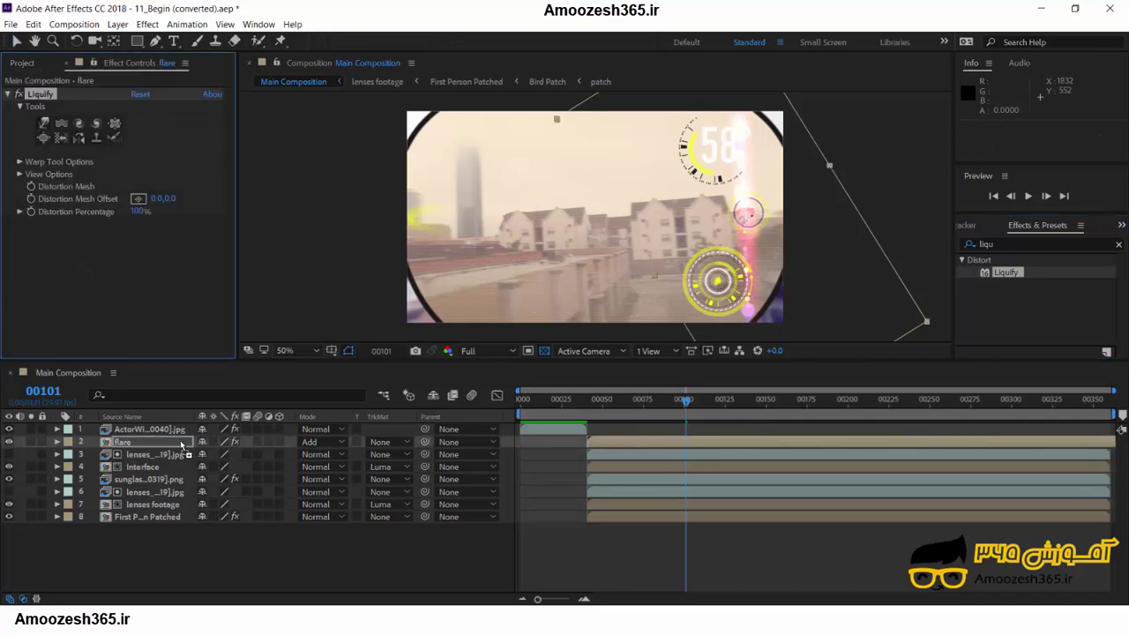
# Choose Liquify's Warp tool and set its brush size to 600.
pyautogui.click(46, 124)
pyautogui.click(20, 162)
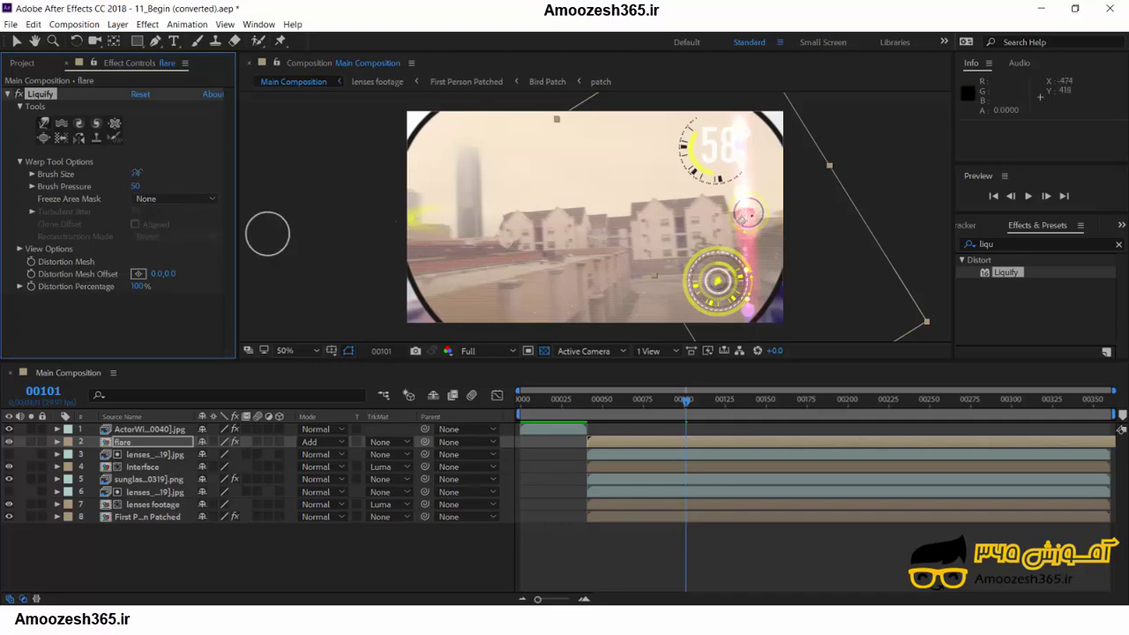
pyautogui.moveTo(137, 174); pyautogui.dragTo(366, 176)
pyautogui.moveTo(139, 174); pyautogui.dragTo(312, 177)
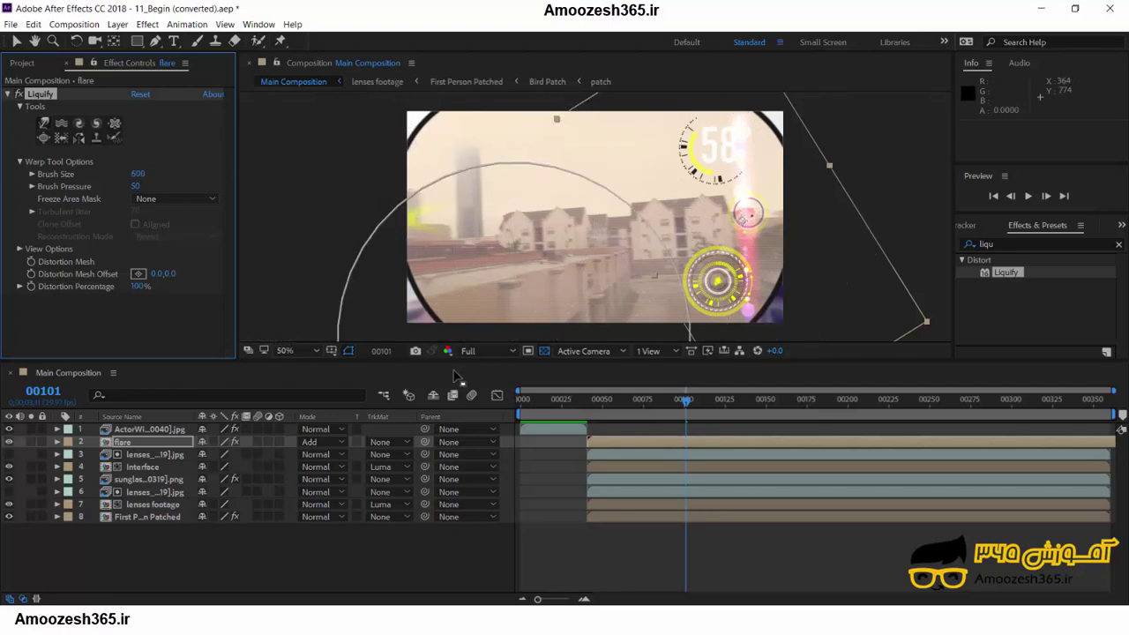
# Warp the flare with several short strokes so it curves along the right edge of the sunglasses lens.
pyautogui.click(288, 351)
pyautogui.click(325, 540)
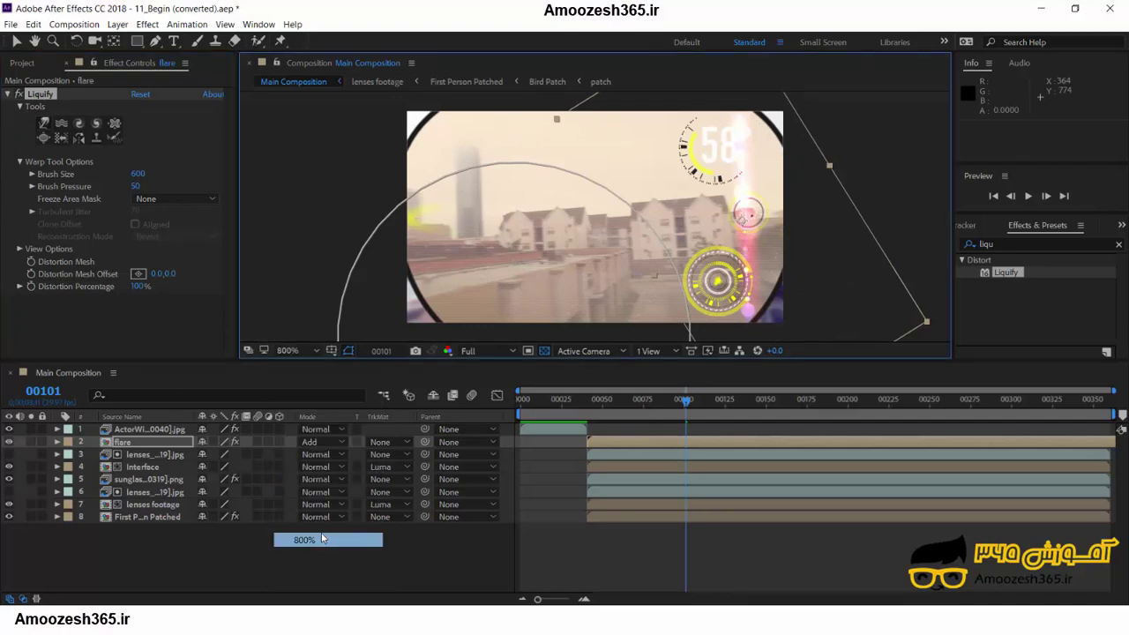
pyautogui.click(289, 351)
pyautogui.click(322, 380)
pyautogui.scroll(-3, 529, 230)
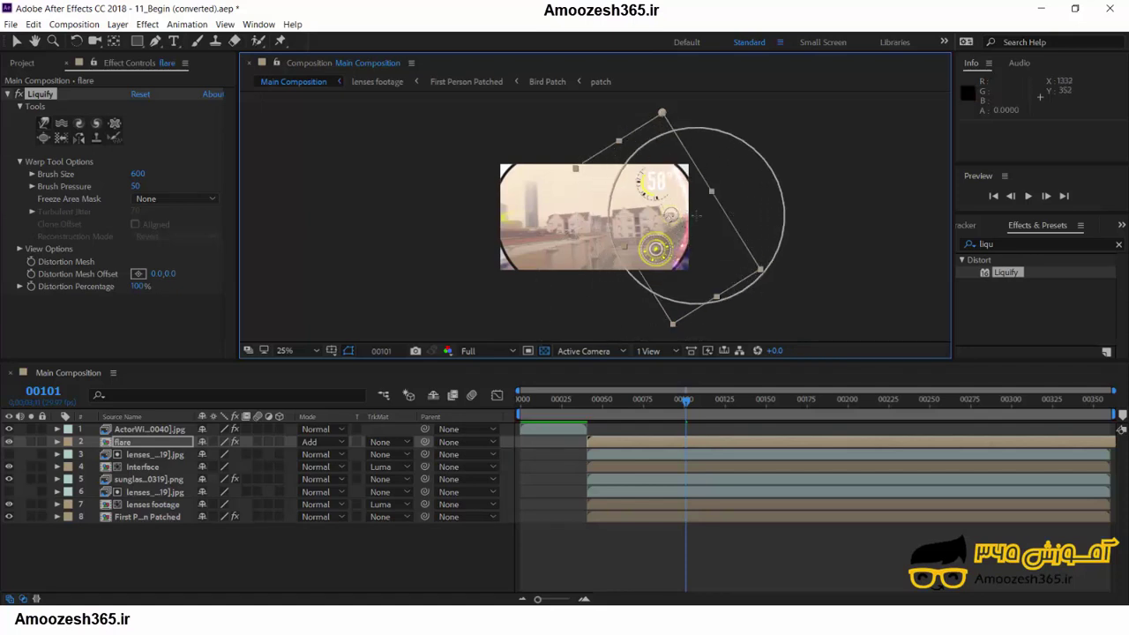
pyautogui.moveTo(699, 215)
pyautogui.mouseDown()
pyautogui.moveTo(688, 217)
pyautogui.moveTo(743, 215)
pyautogui.moveTo(720, 221)
pyautogui.mouseUp()
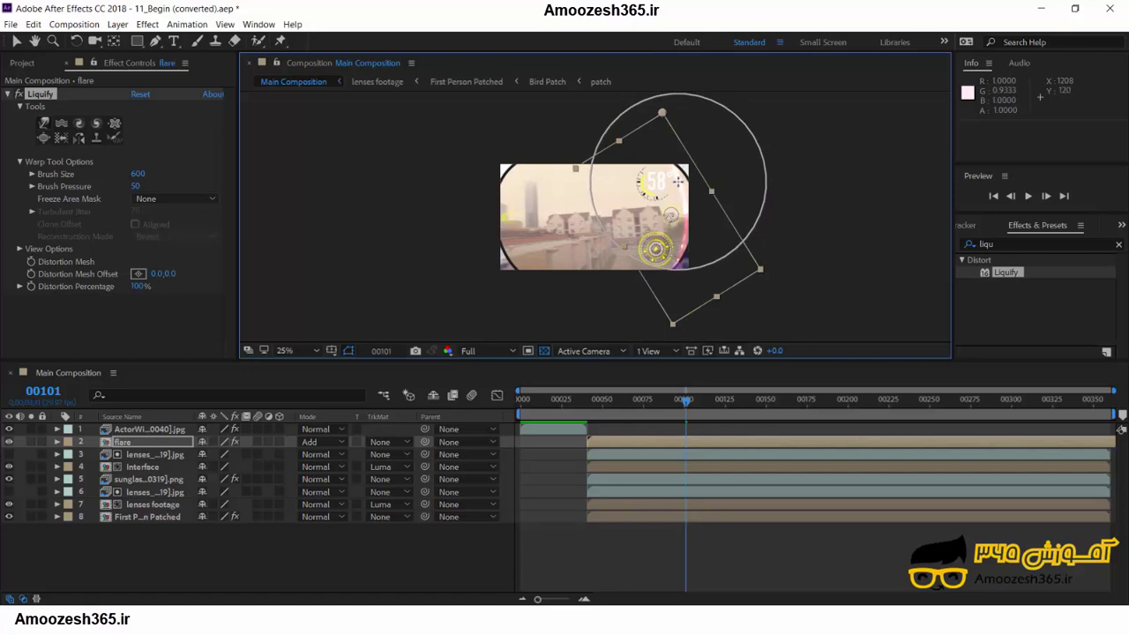
pyautogui.moveTo(682, 180); pyautogui.dragTo(683, 184)
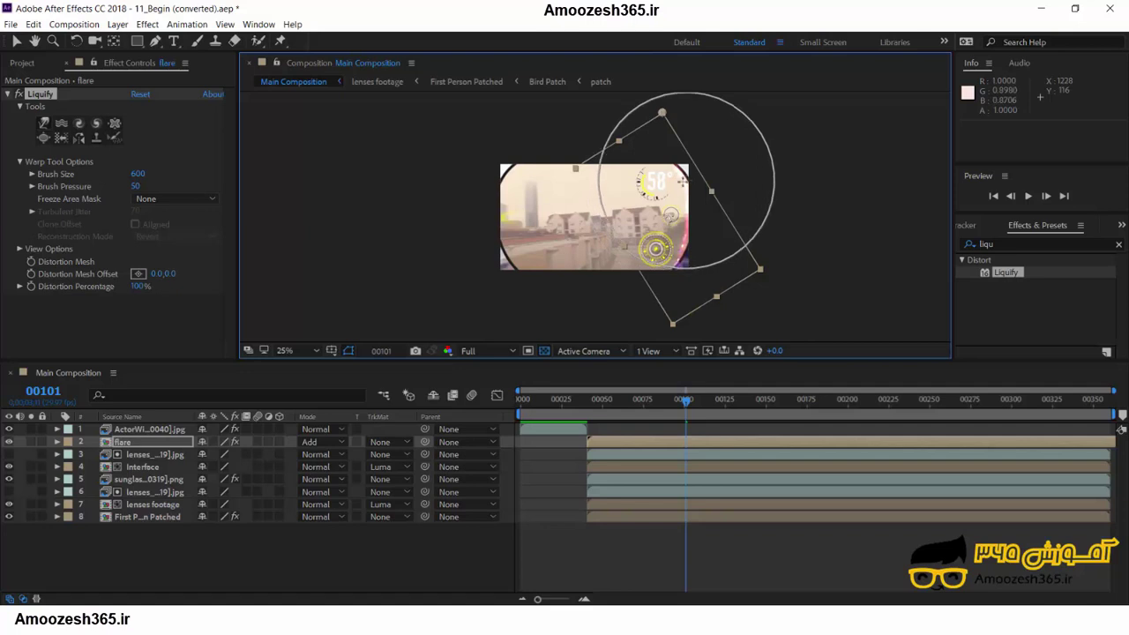
pyautogui.moveTo(683, 182); pyautogui.dragTo(682, 199)
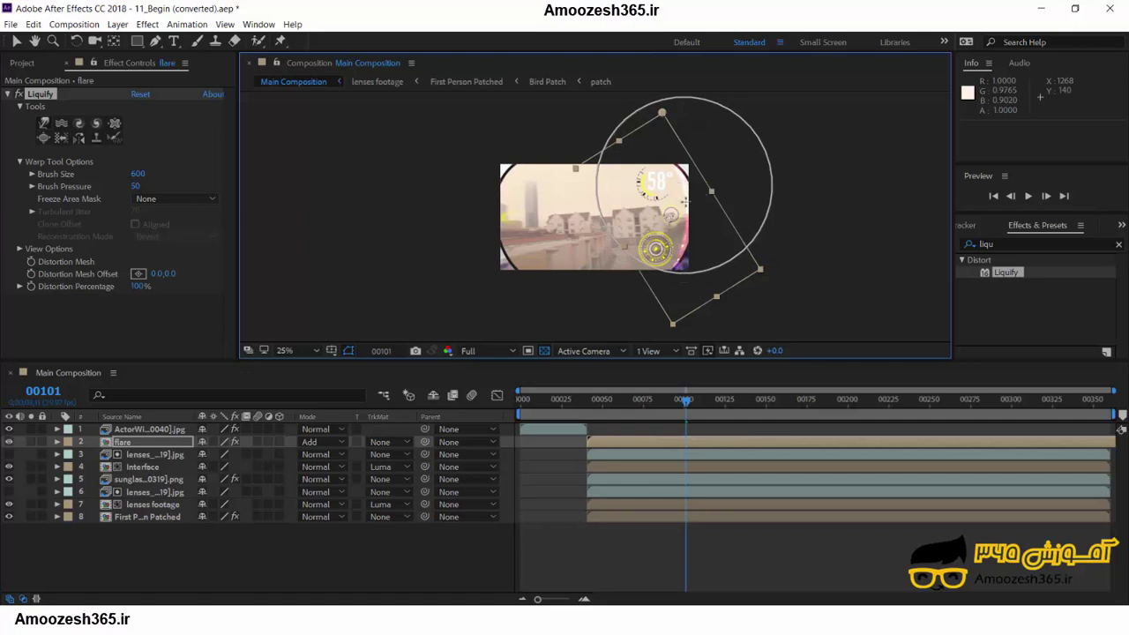
pyautogui.moveTo(683, 187); pyautogui.dragTo(686, 190)
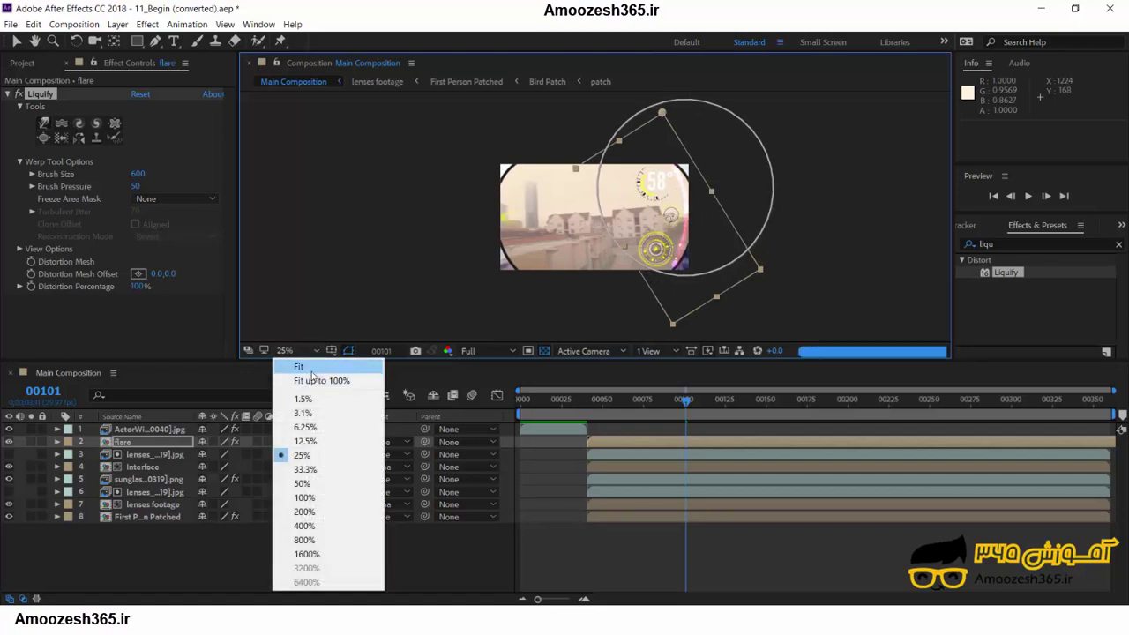
# Refine the flare's curve beside the 58° gauge with the Warp tool to follow the lens rim.
pyautogui.click(305, 512)
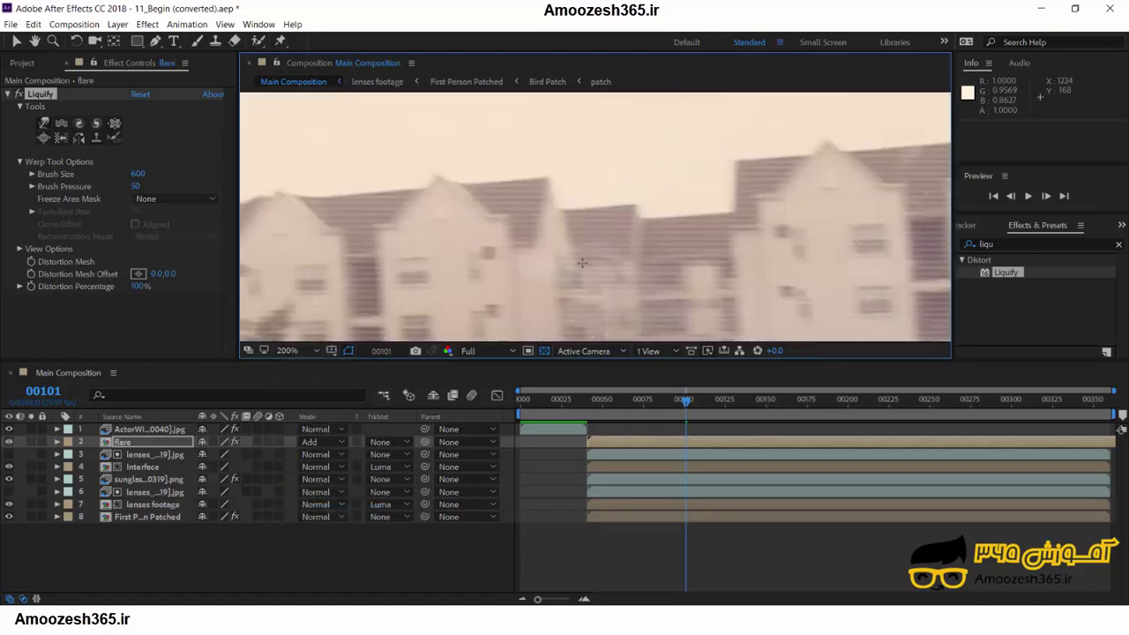
pyautogui.press('h')
pyautogui.moveTo(706, 146); pyautogui.dragTo(650, 369)
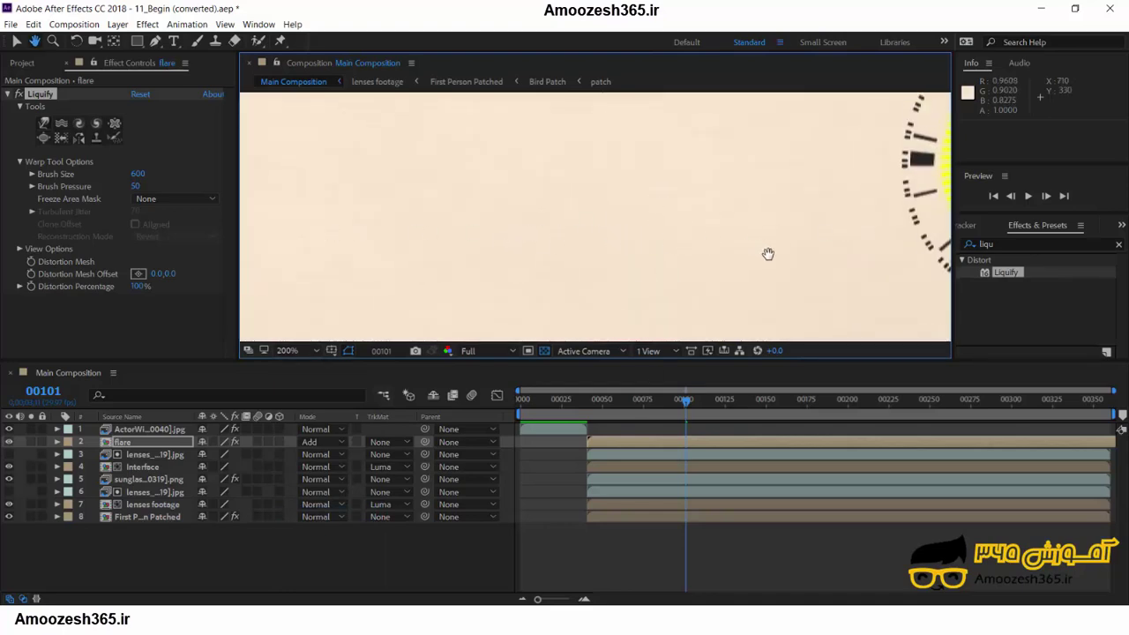
pyautogui.moveTo(763, 272); pyautogui.dragTo(362, 310)
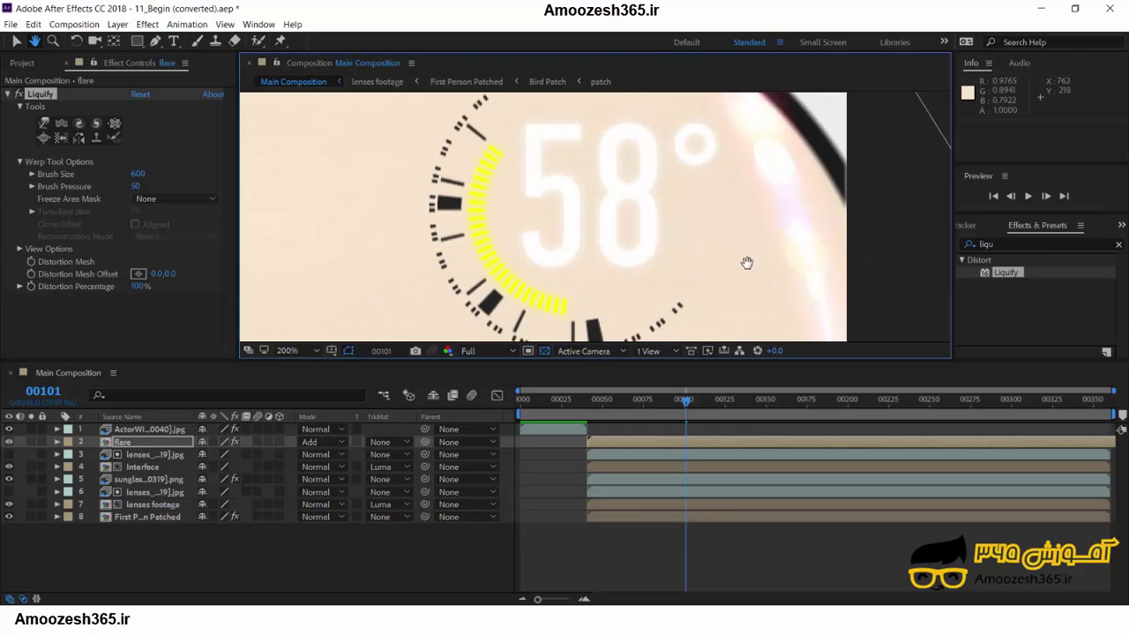
pyautogui.moveTo(595, 227); pyautogui.dragTo(567, 195)
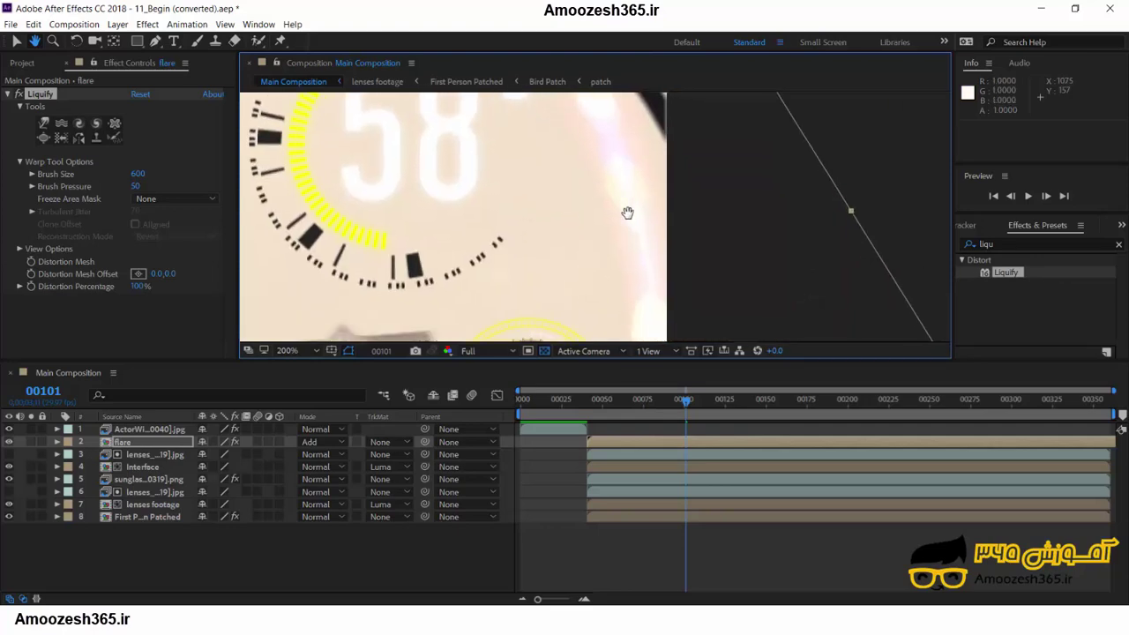
pyautogui.press('space')
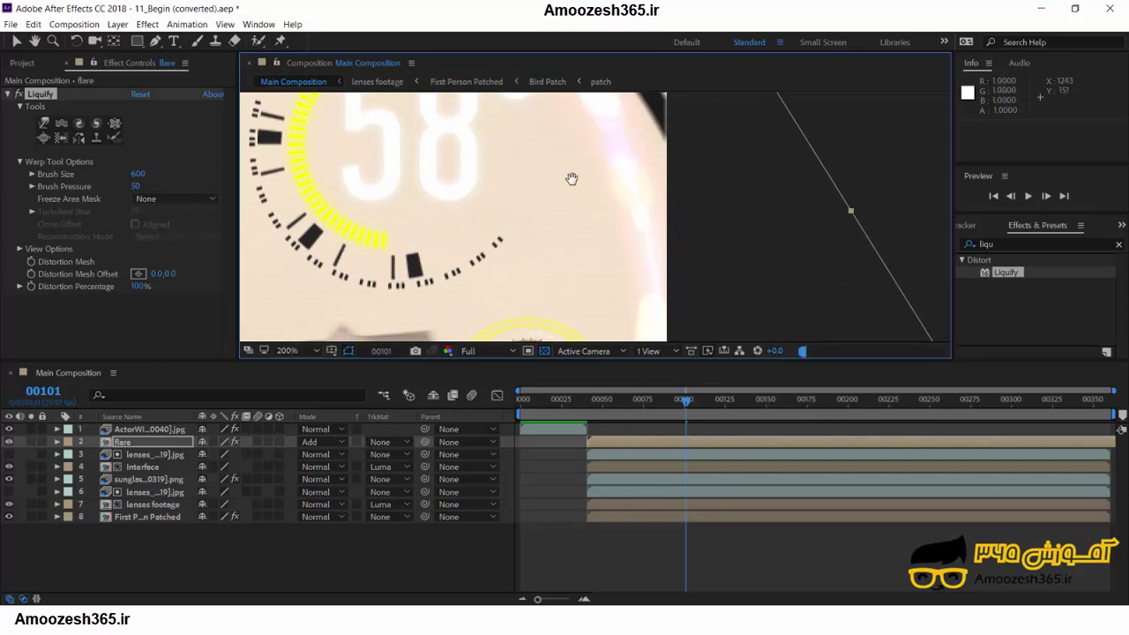
pyautogui.moveTo(571, 180)
pyautogui.mouseDown()
pyautogui.moveTo(577, 245)
pyautogui.moveTo(620, 348)
pyautogui.moveTo(586, 193)
pyautogui.mouseUp()
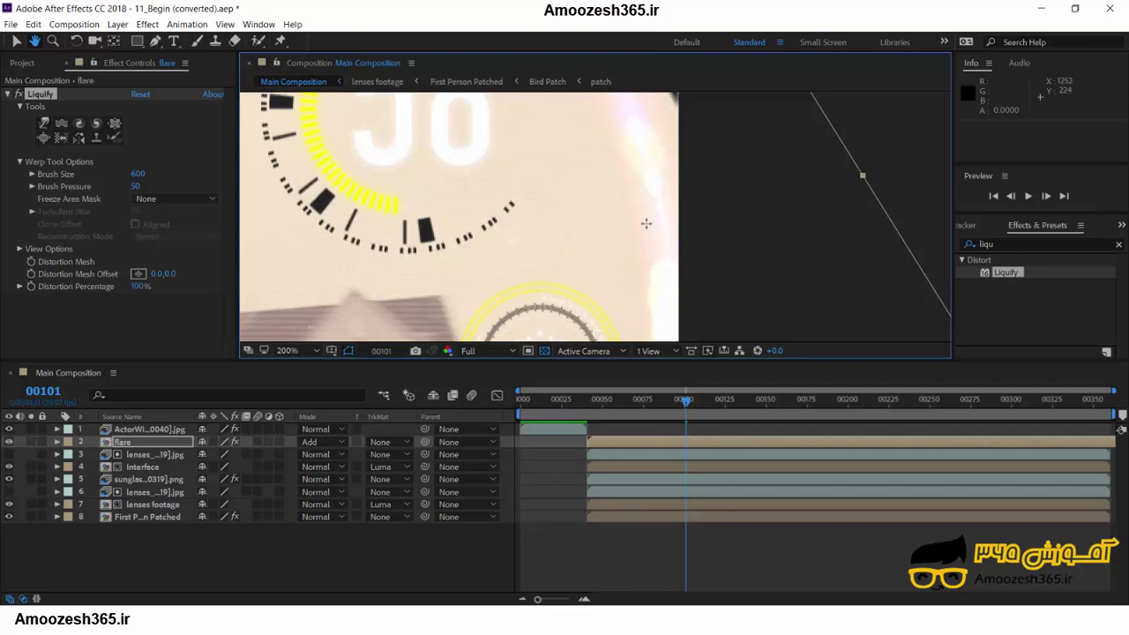
# Warp the flare's lower part slightly outward beside the large yellow dial to match the lens rim.
pyautogui.press(',')
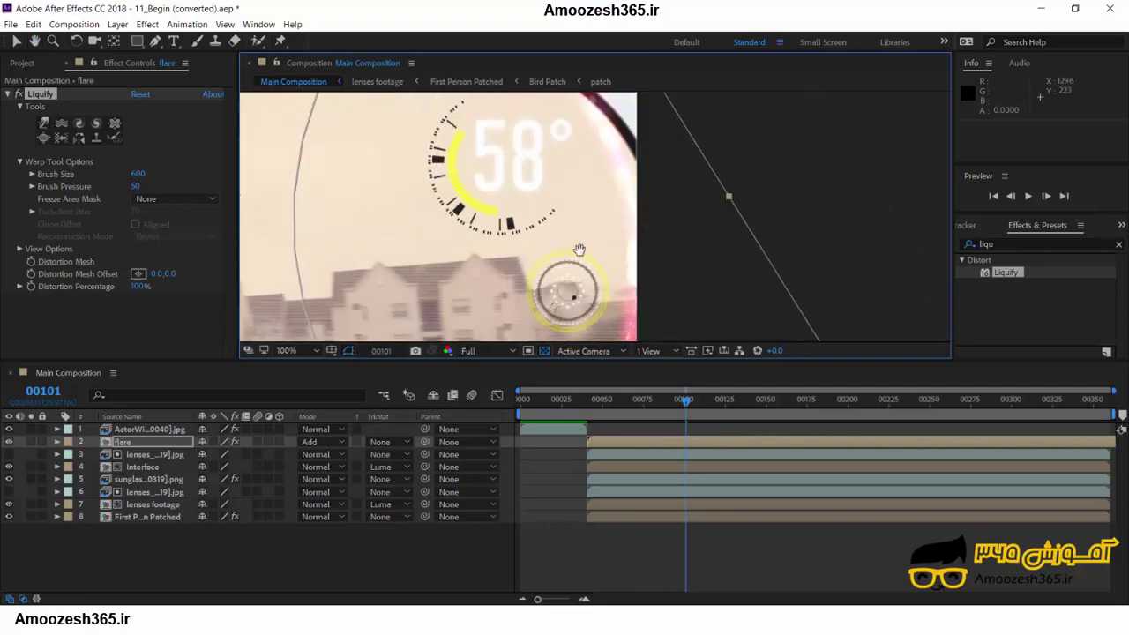
pyautogui.scroll(-5, 579, 250)
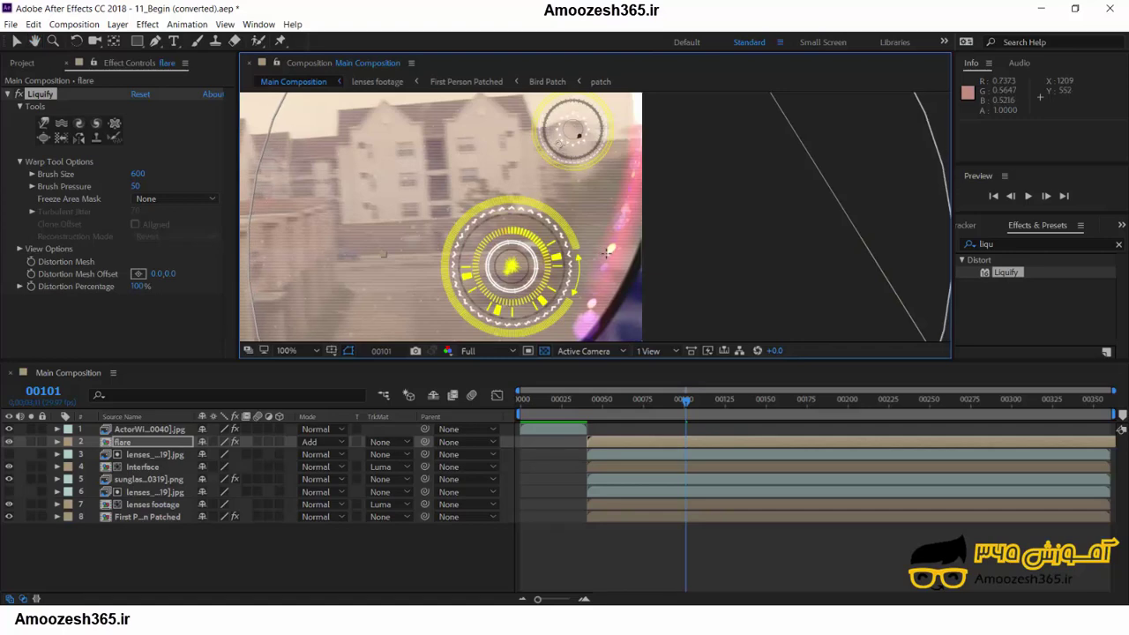
pyautogui.moveTo(607, 253); pyautogui.dragTo(613, 256)
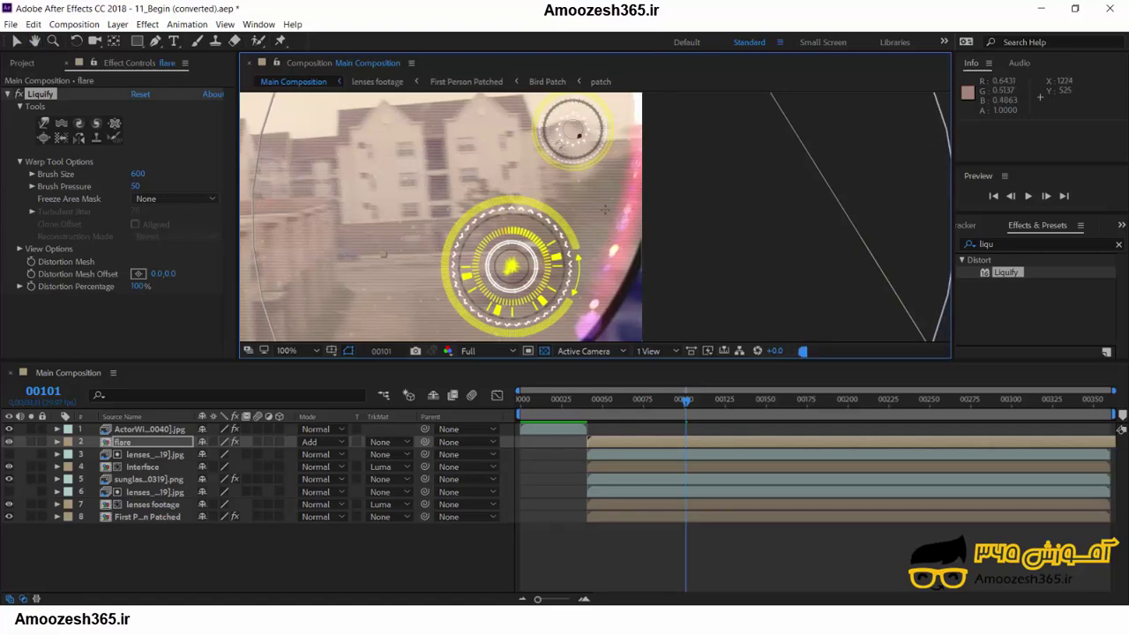
pyautogui.moveTo(609, 210)
pyautogui.mouseDown()
pyautogui.moveTo(581, 155)
pyautogui.moveTo(521, 366)
pyautogui.mouseUp()
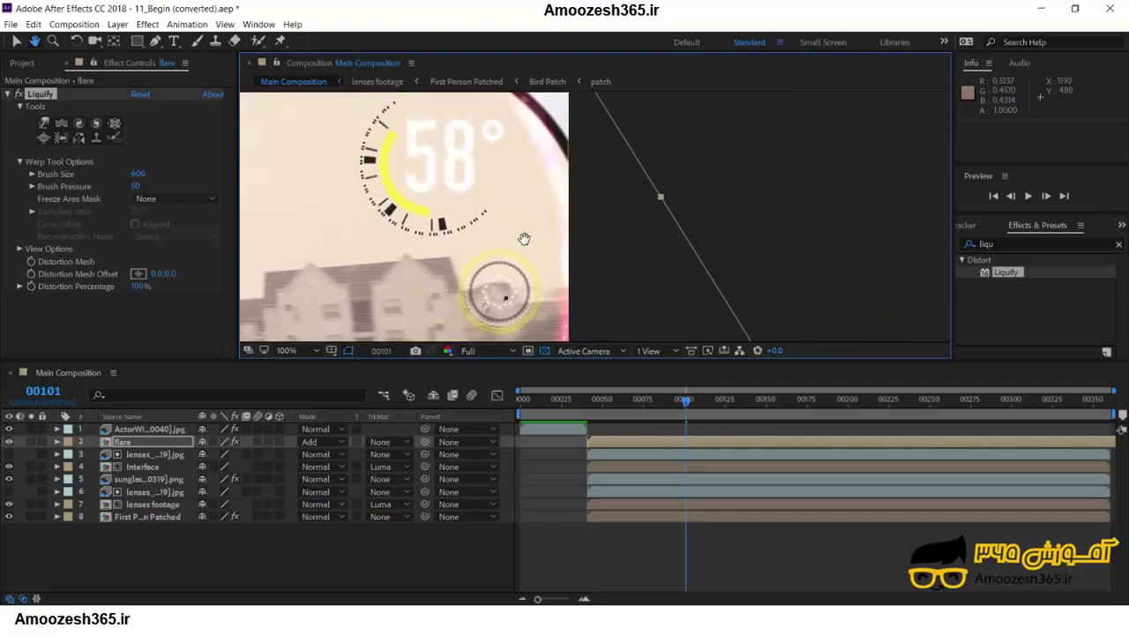
pyautogui.moveTo(524, 239); pyautogui.dragTo(539, 131)
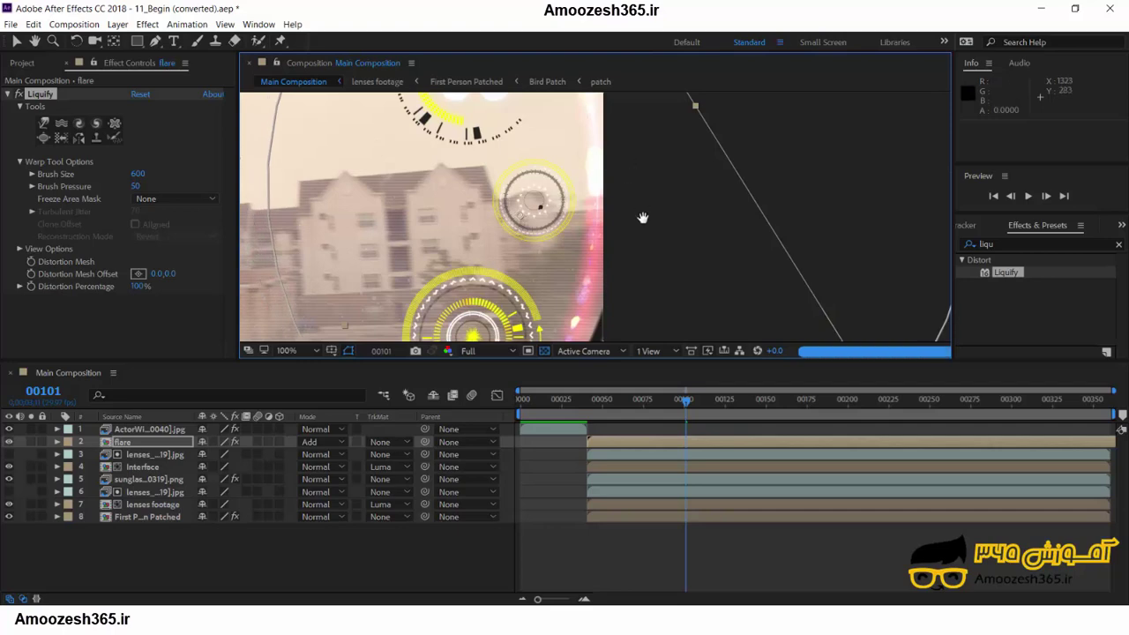
# Examine the flare at 800% magnification along the lens rim, from the small round gauge down past the large yellow dial.
pyautogui.moveTo(648, 217); pyautogui.dragTo(639, 158)
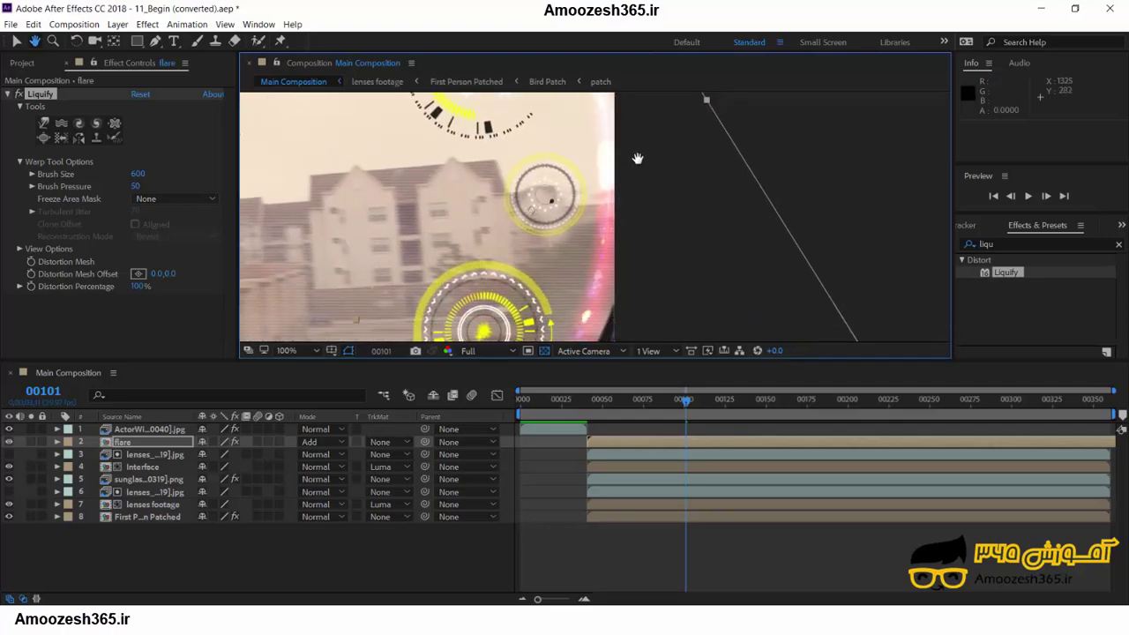
pyautogui.click(293, 350)
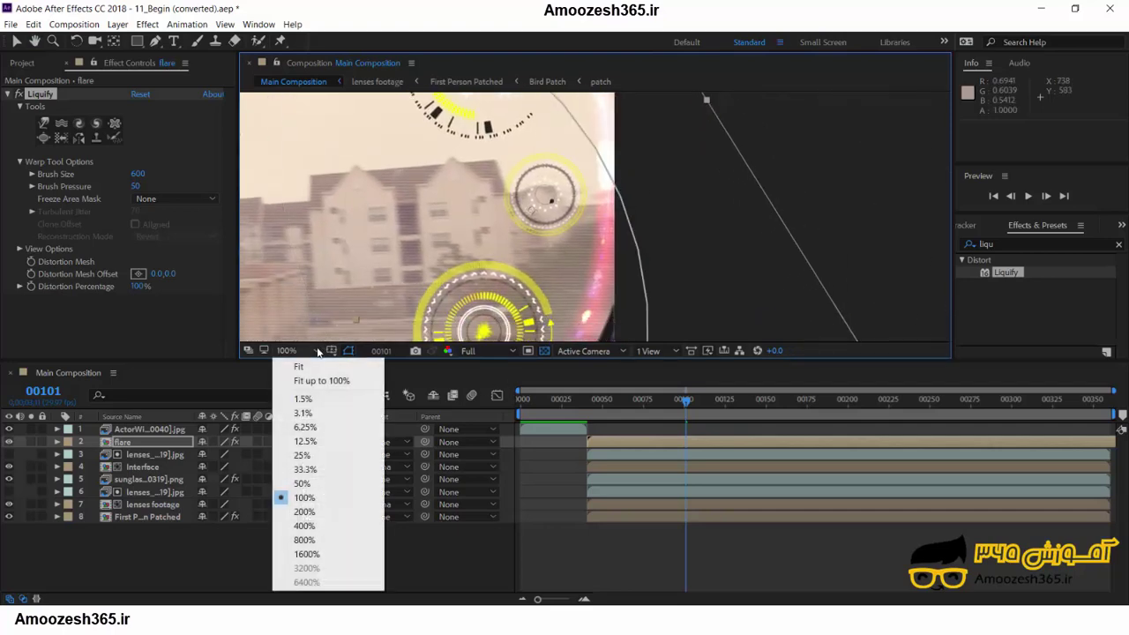
pyautogui.click(319, 455)
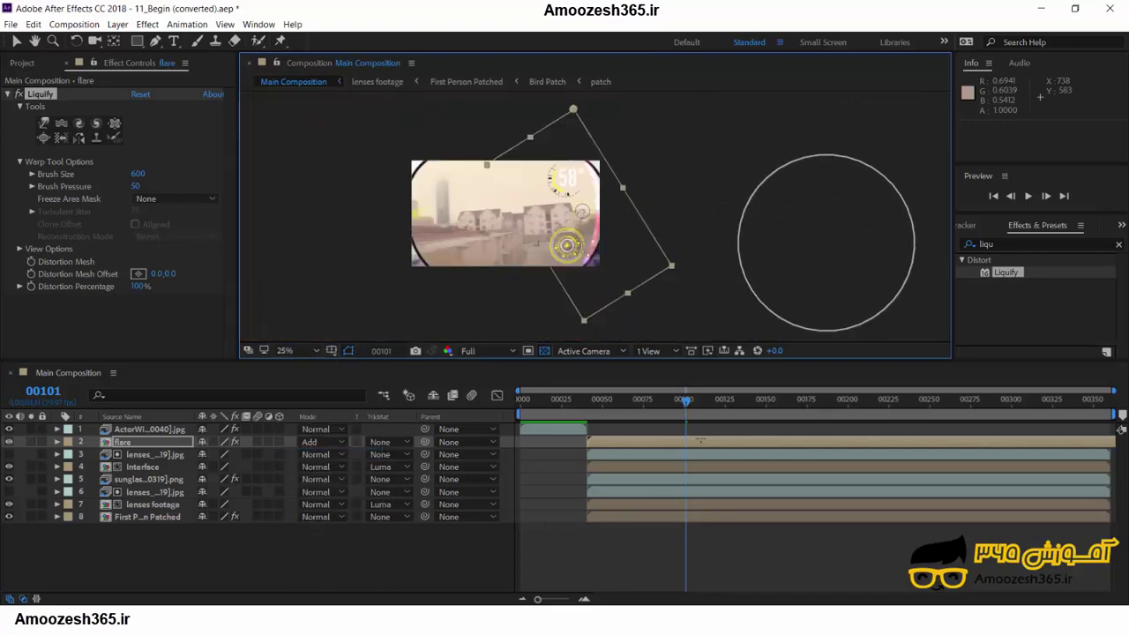
pyautogui.click(294, 350)
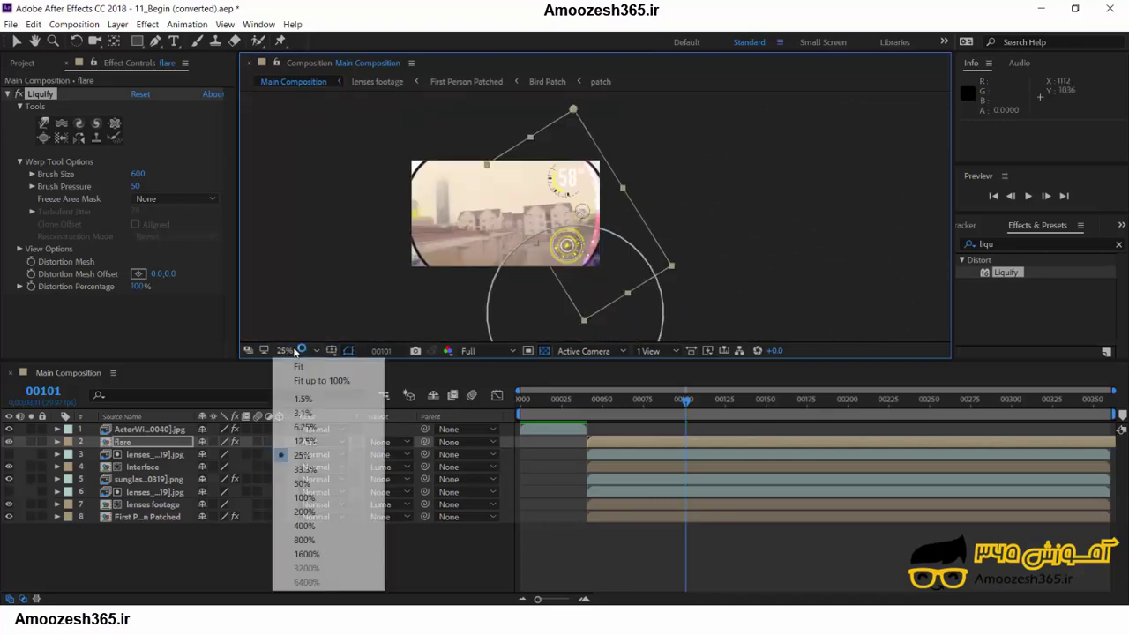
pyautogui.click(307, 537)
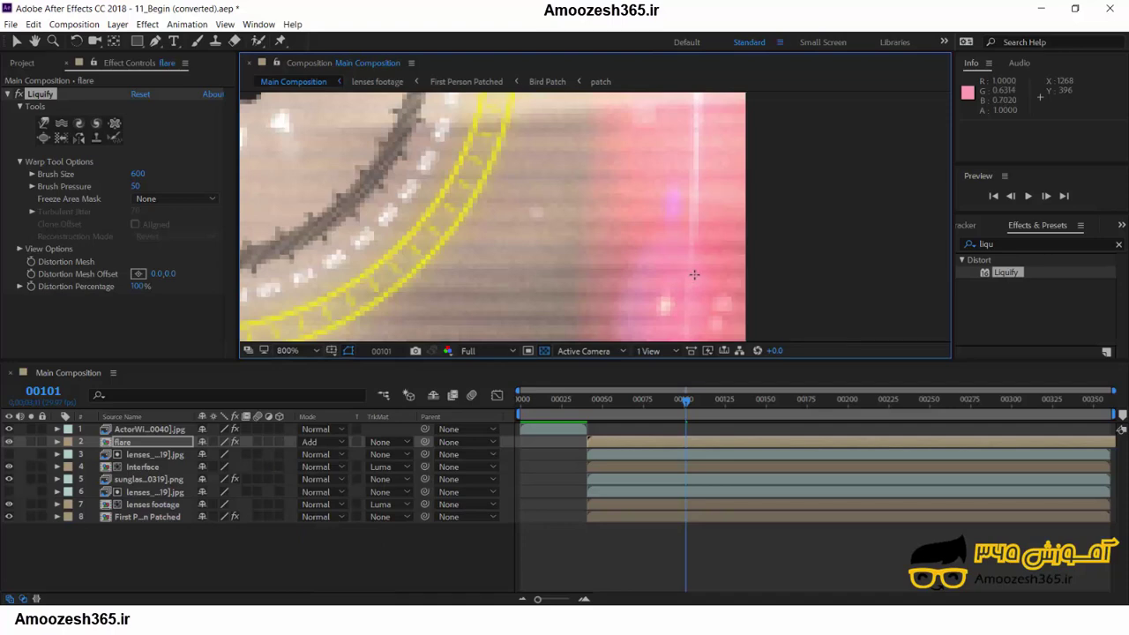
pyautogui.moveTo(646, 289); pyautogui.dragTo(612, 127)
pyautogui.moveTo(551, 313); pyautogui.dragTo(597, 173)
pyautogui.moveTo(587, 216); pyautogui.dragTo(582, 202)
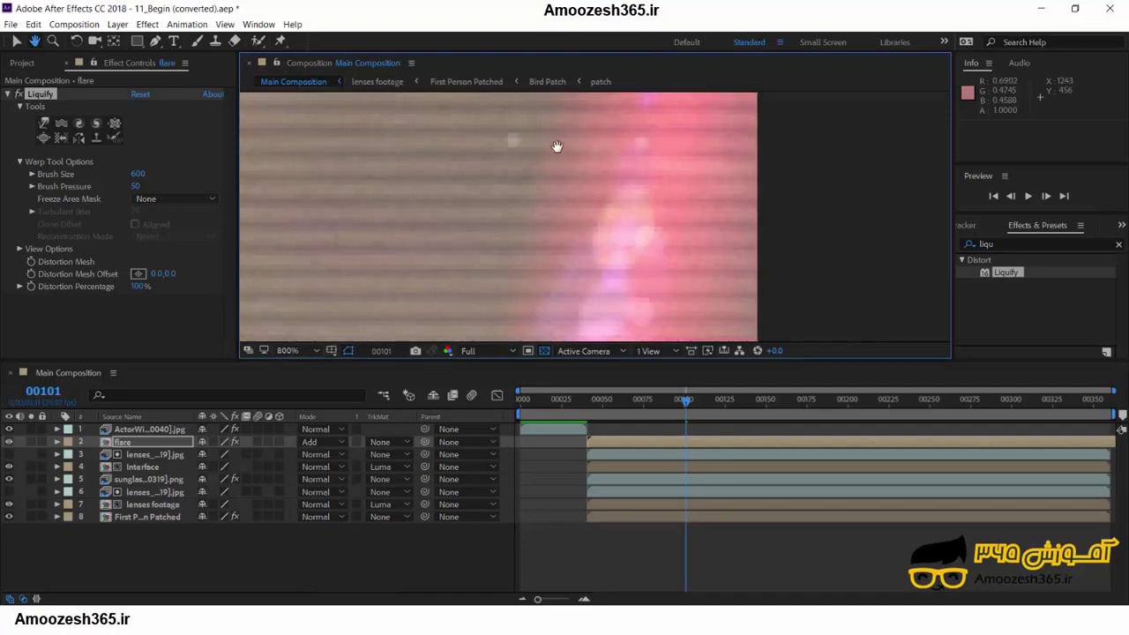
pyautogui.moveTo(557, 145); pyautogui.dragTo(535, 135)
pyautogui.moveTo(593, 250); pyautogui.dragTo(562, 128)
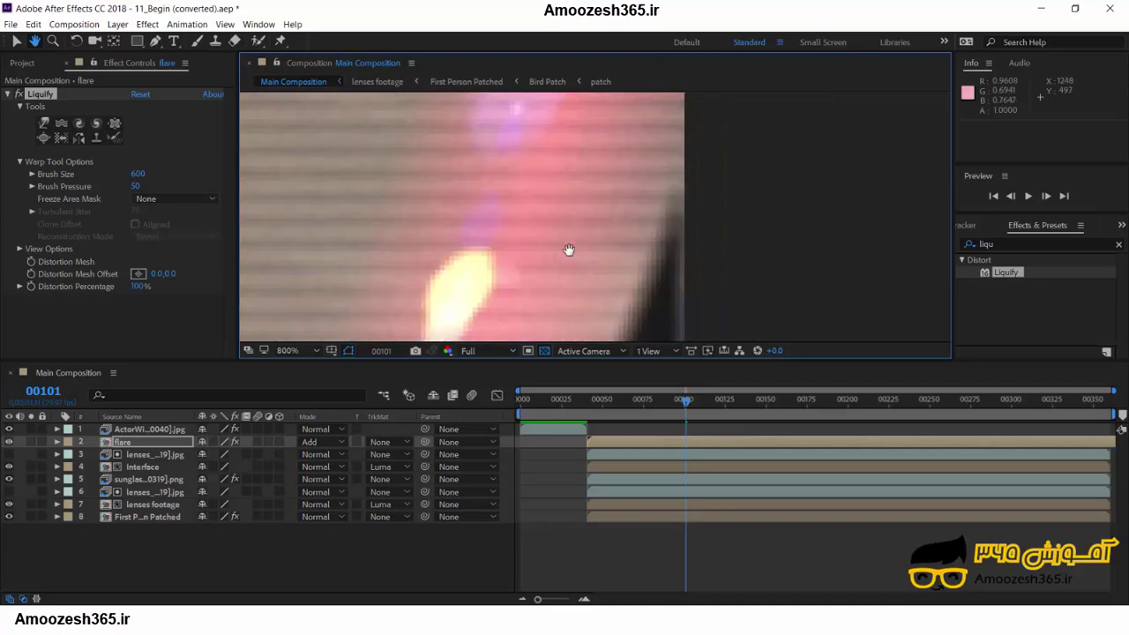
pyautogui.moveTo(522, 258); pyautogui.dragTo(627, 106)
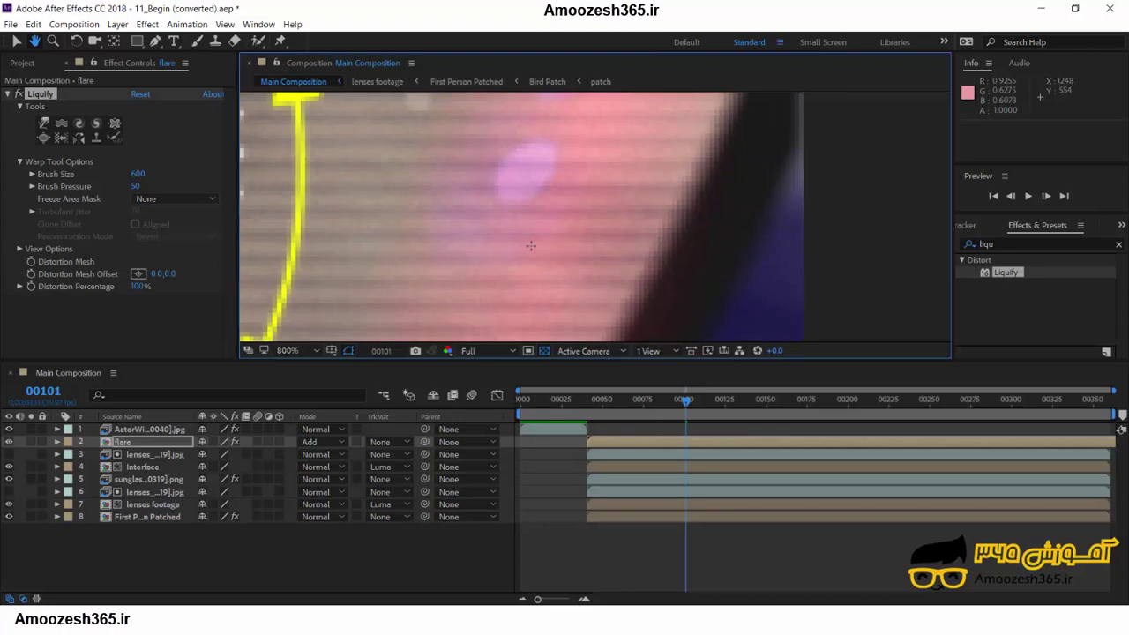
pyautogui.moveTo(566, 233)
pyautogui.mouseDown()
pyautogui.moveTo(592, 172)
pyautogui.moveTo(544, 277)
pyautogui.mouseUp()
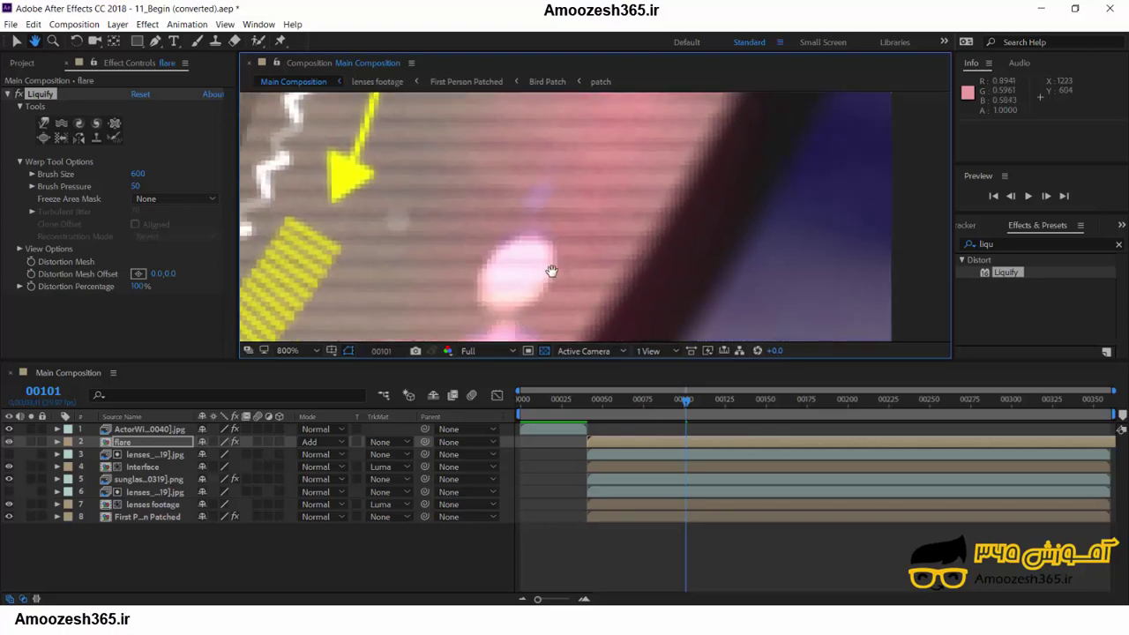
pyautogui.moveTo(613, 197); pyautogui.dragTo(612, 238)
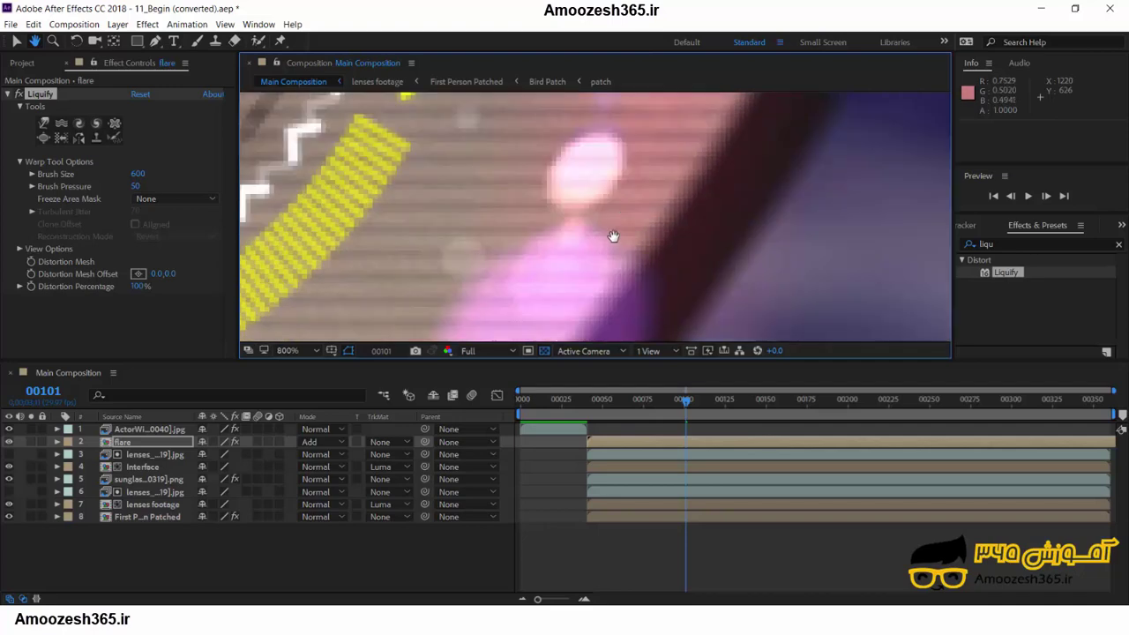
# Examine the flare from beside the large yellow dial up to the lens's upper rim, and return to 25% magnification.
pyautogui.moveTo(645, 203)
pyautogui.mouseDown()
pyautogui.moveTo(726, 114)
pyautogui.moveTo(696, 171)
pyautogui.moveTo(488, 383)
pyautogui.mouseUp()
pyautogui.moveTo(544, 328); pyautogui.dragTo(504, 411)
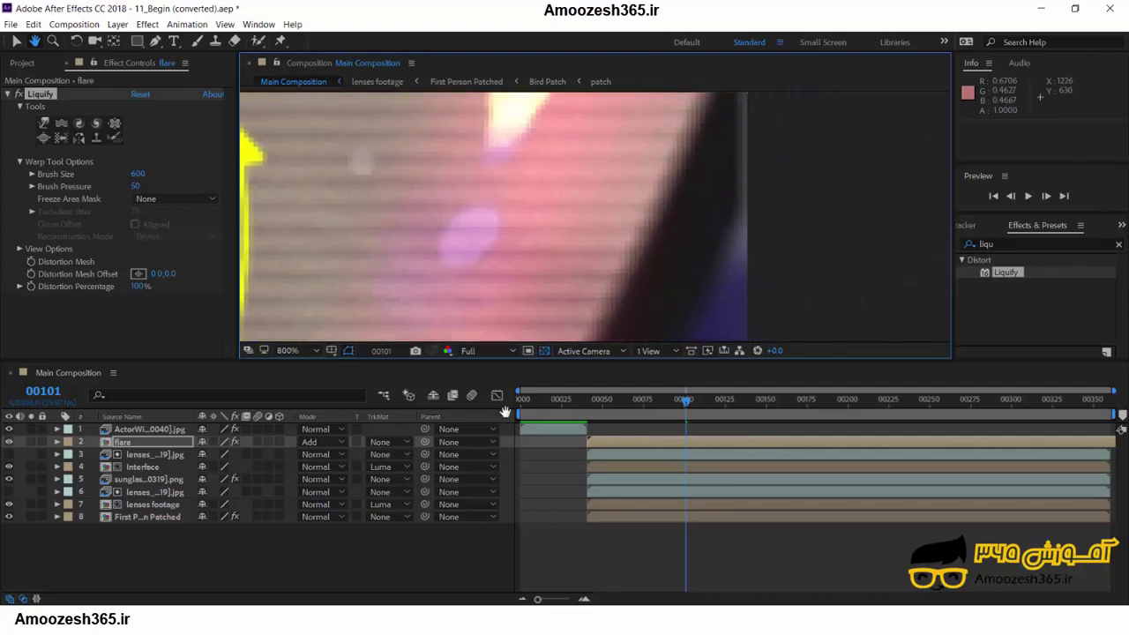
pyautogui.moveTo(617, 190); pyautogui.dragTo(570, 394)
pyautogui.moveTo(627, 137); pyautogui.dragTo(536, 306)
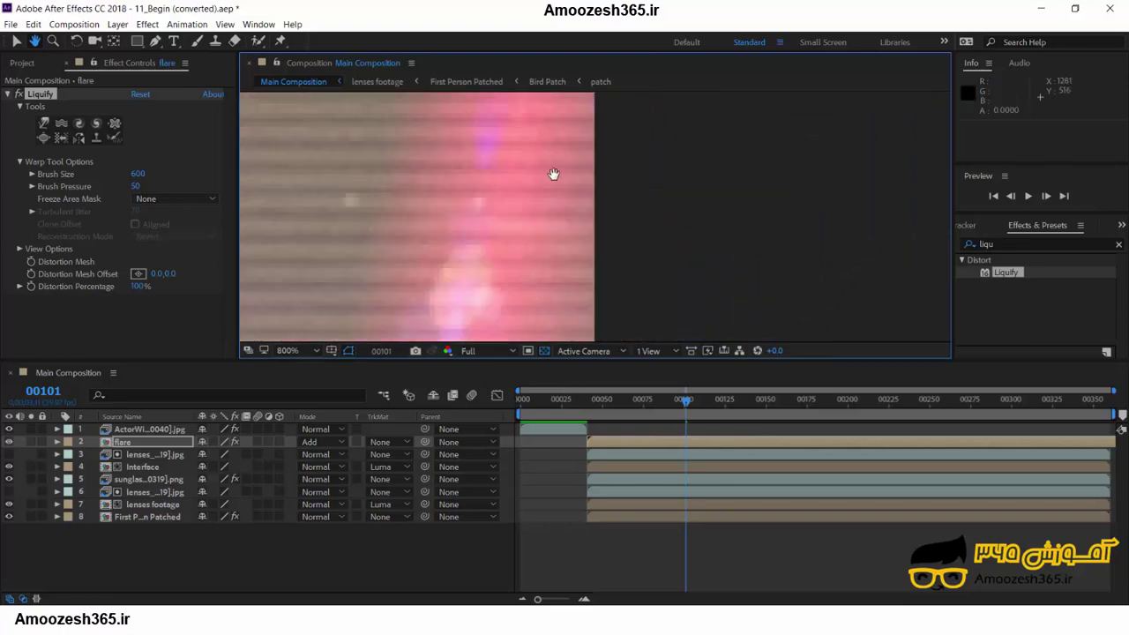
pyautogui.moveTo(553, 174); pyautogui.dragTo(542, 315)
pyautogui.moveTo(533, 237); pyautogui.dragTo(535, 305)
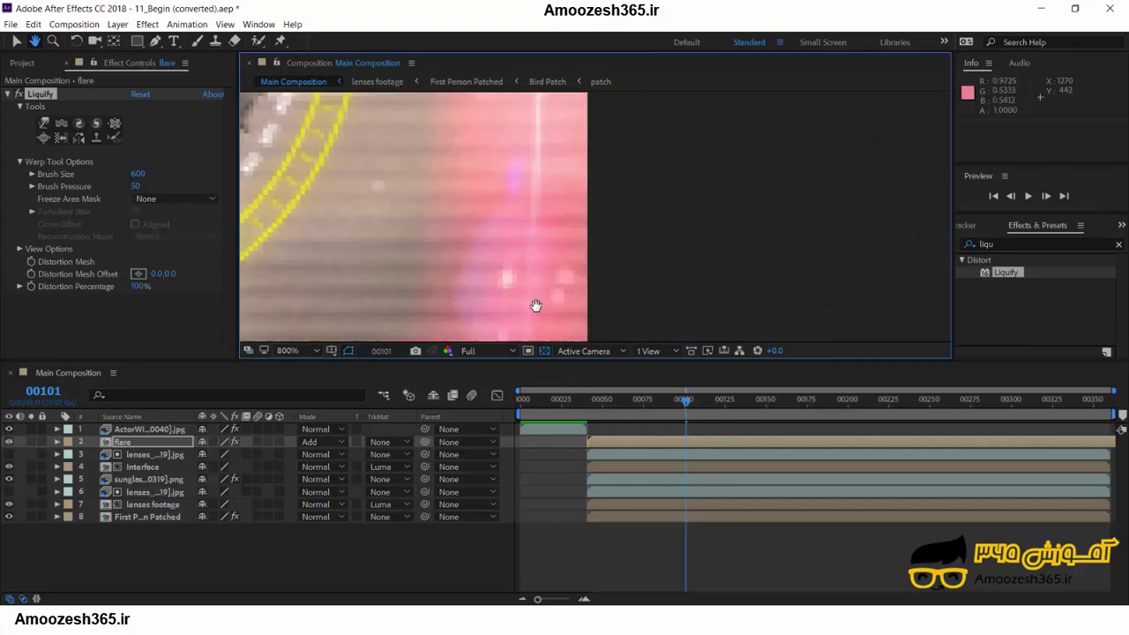
pyautogui.moveTo(532, 111); pyautogui.dragTo(525, 304)
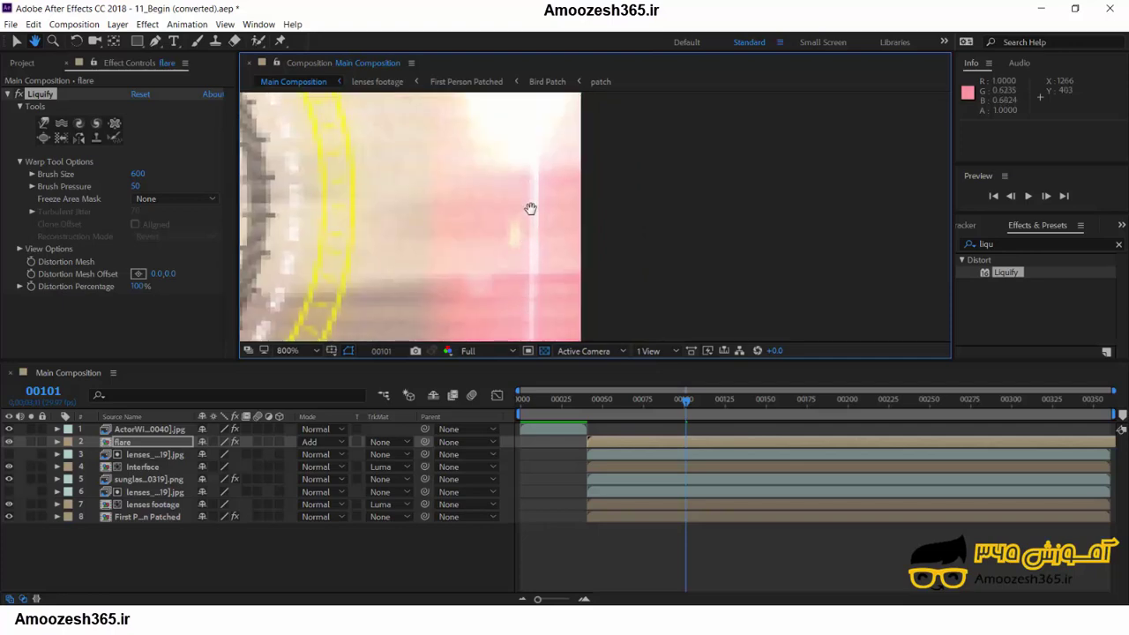
pyautogui.moveTo(530, 208); pyautogui.dragTo(530, 297)
pyautogui.moveTo(524, 194); pyautogui.dragTo(535, 302)
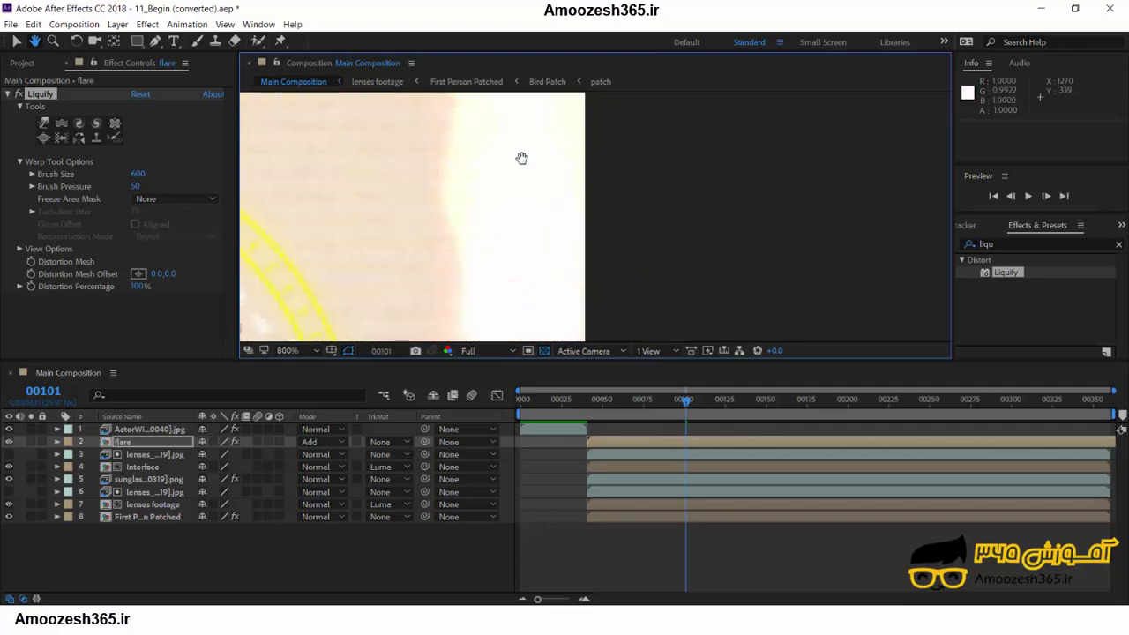
pyautogui.moveTo(522, 158); pyautogui.dragTo(521, 295)
pyautogui.moveTo(530, 167); pyautogui.dragTo(524, 331)
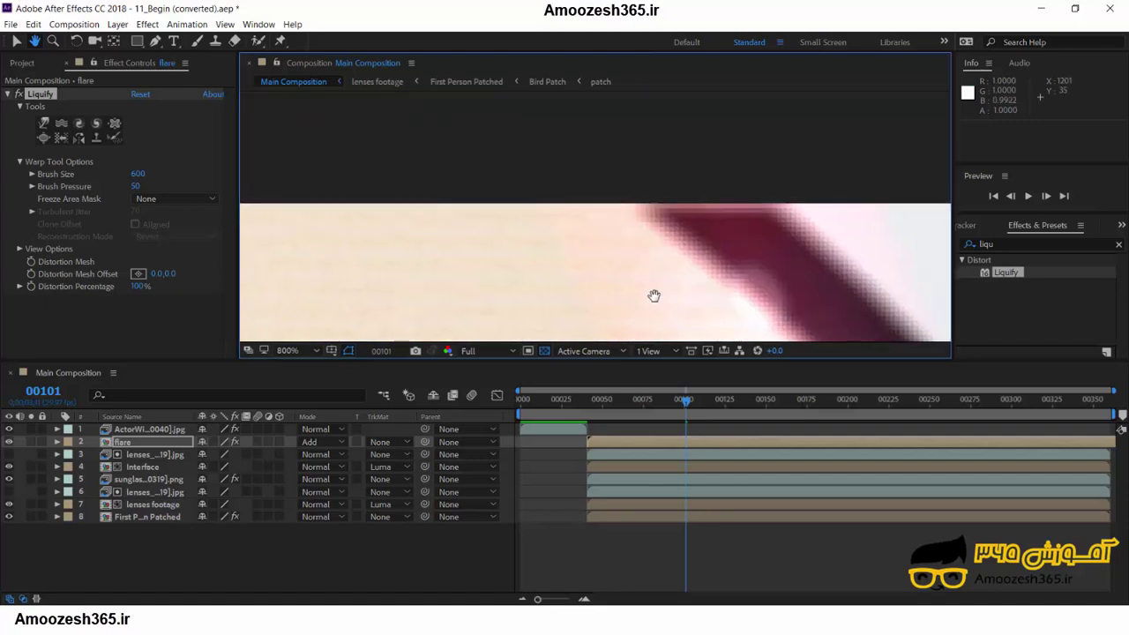
pyautogui.moveTo(652, 294); pyautogui.dragTo(363, 25)
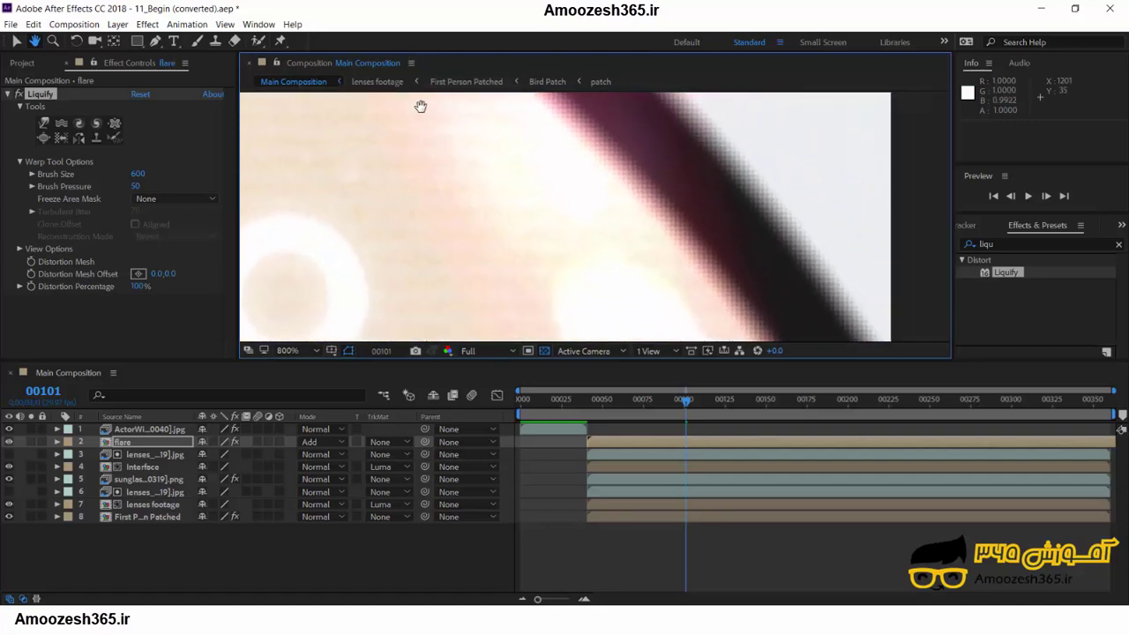
pyautogui.click(293, 351)
pyautogui.click(339, 448)
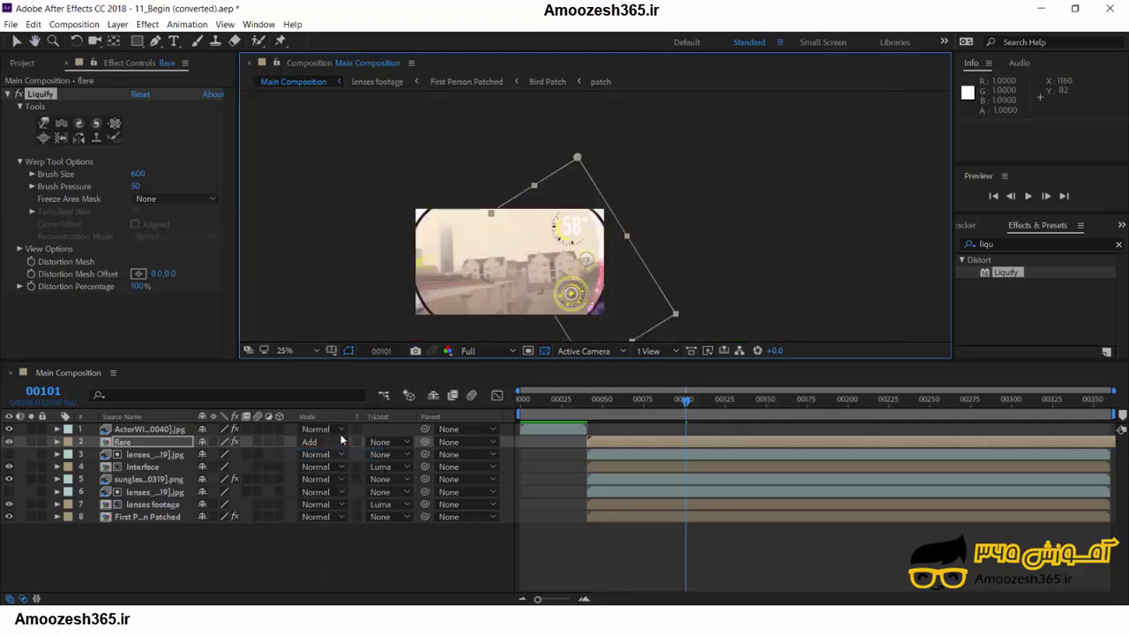
pyautogui.click(317, 351)
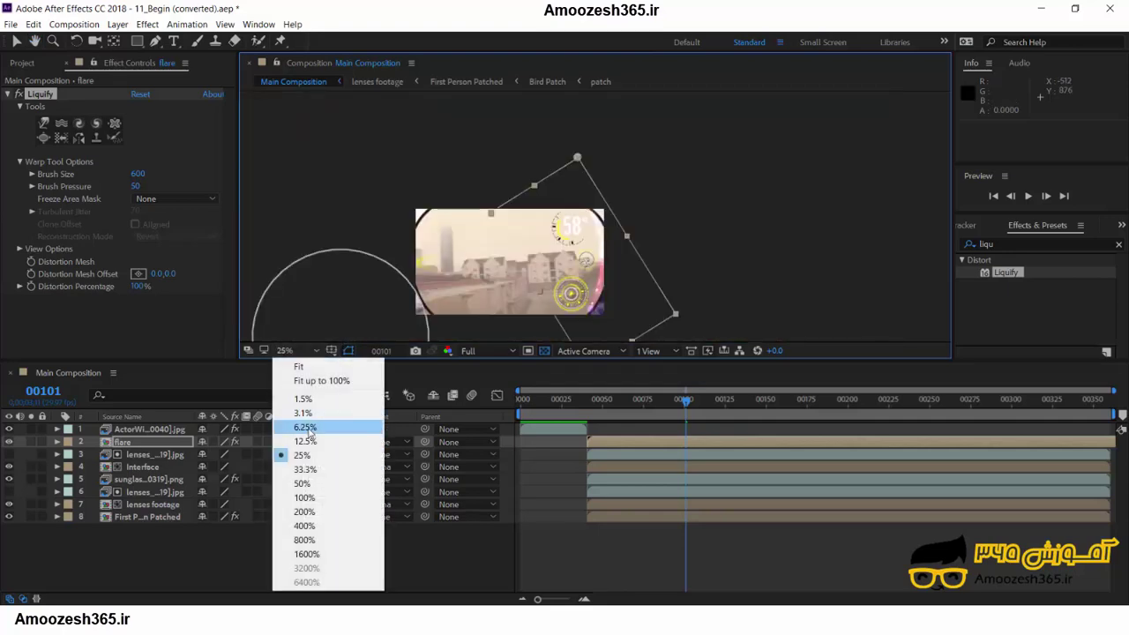
pyautogui.click(303, 455)
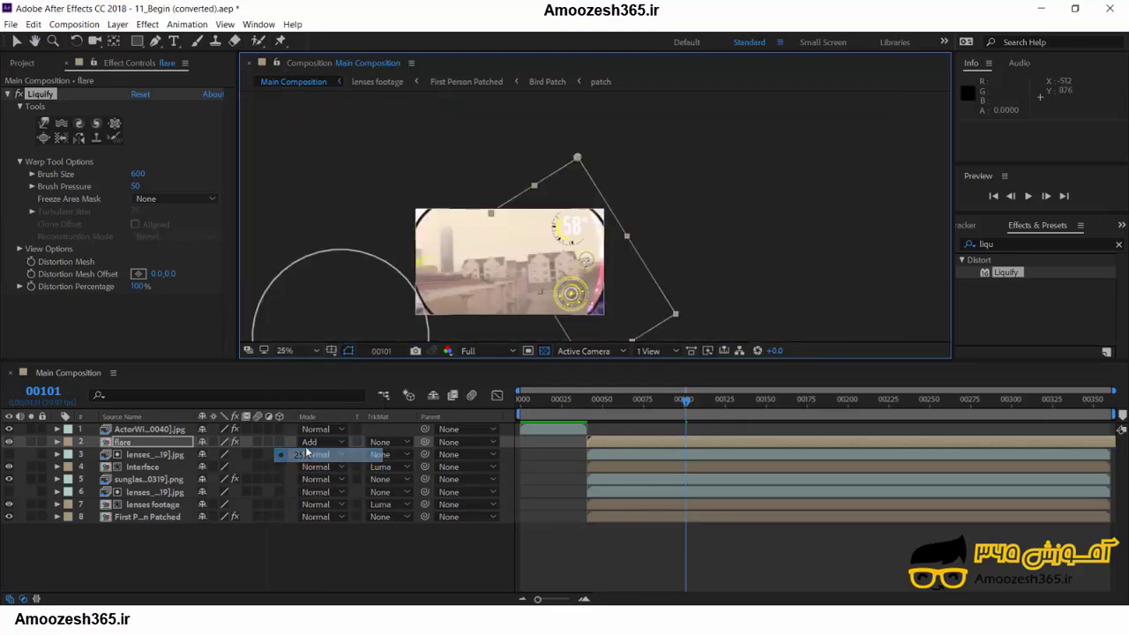
# Reduce the Liquify brush size to 96 and choose the Warp tool again.
pyautogui.moveTo(138, 174); pyautogui.dragTo(56, 176)
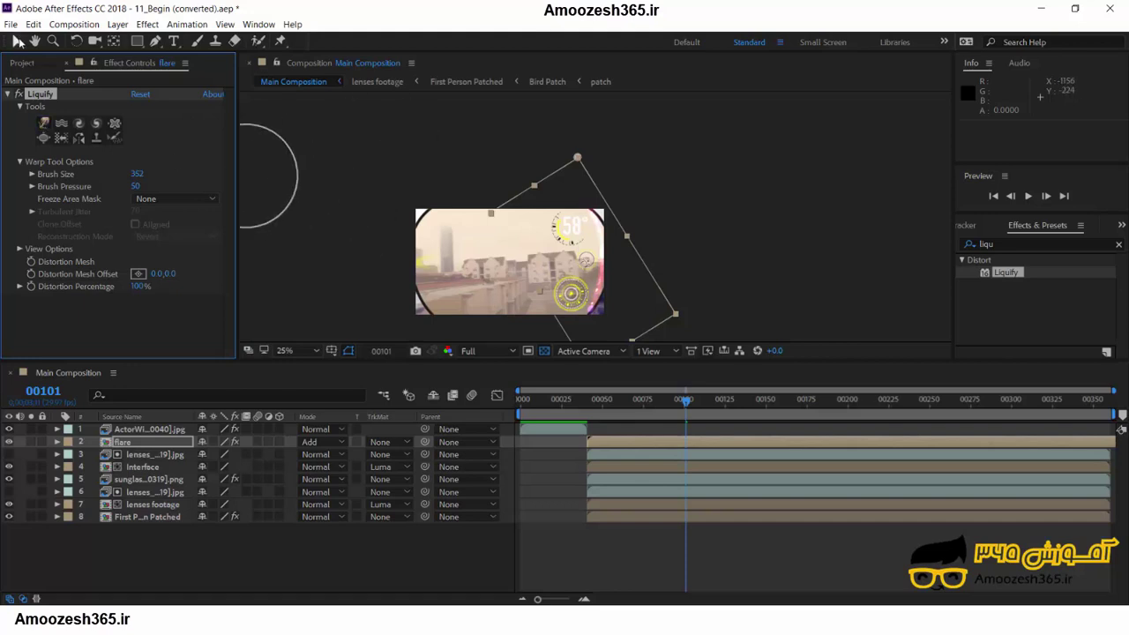
pyautogui.click(17, 40)
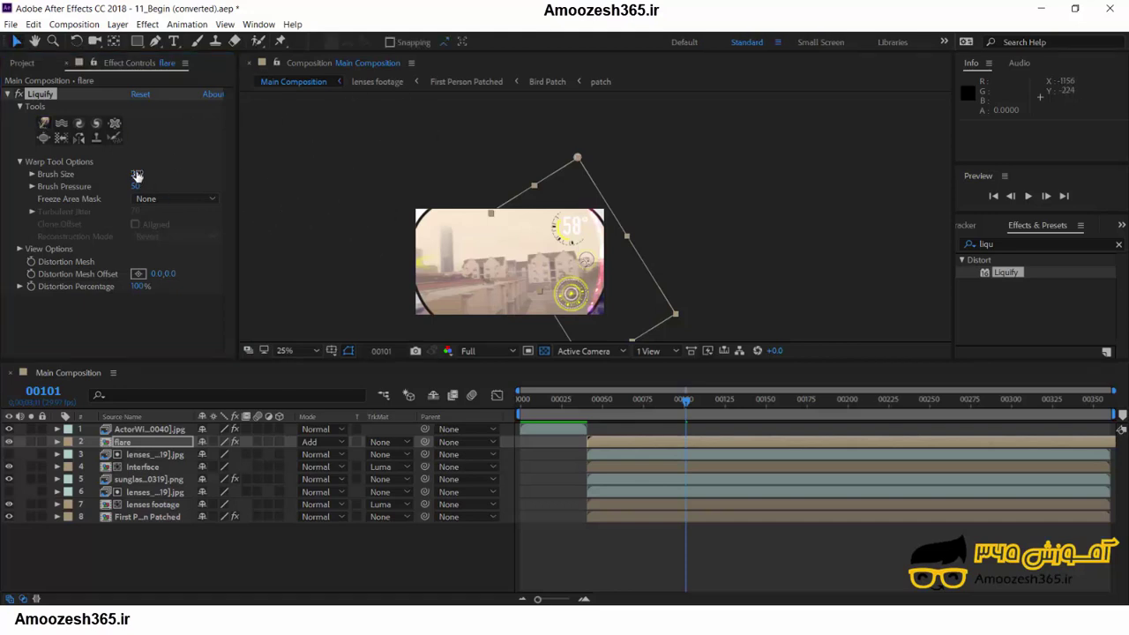
pyautogui.moveTo(137, 175); pyautogui.dragTo(129, 173)
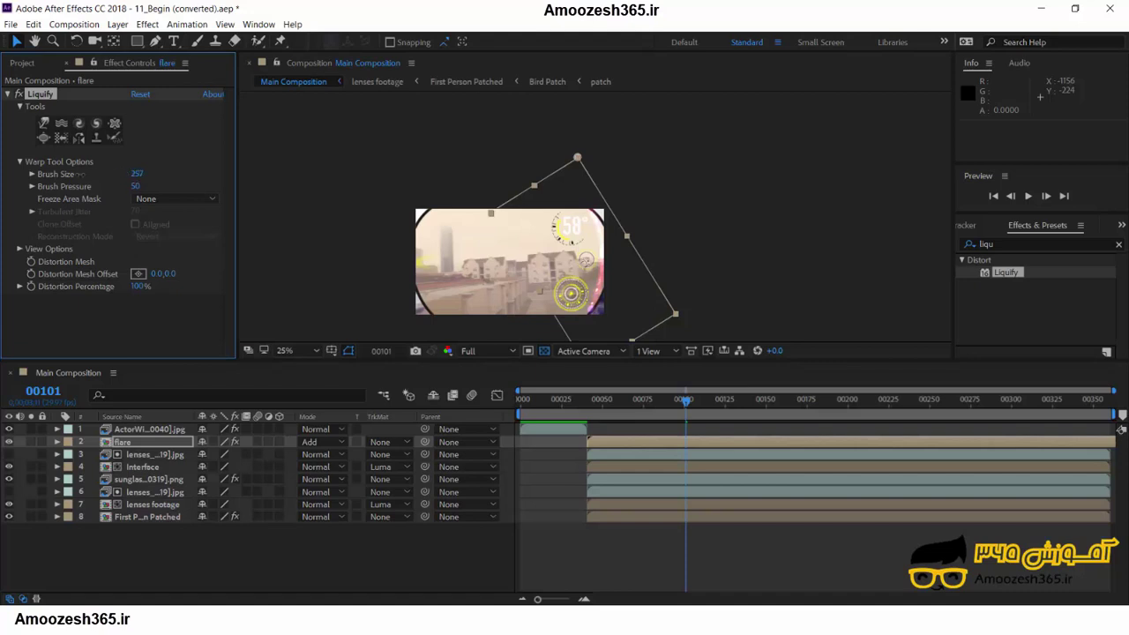
pyautogui.moveTo(140, 177); pyautogui.dragTo(18, 177)
pyautogui.click(45, 123)
# Examine the upper flare beside the 58° gauge at 800% magnification, then view it at reduced magnification down to the lower rim.
pyautogui.click(309, 353)
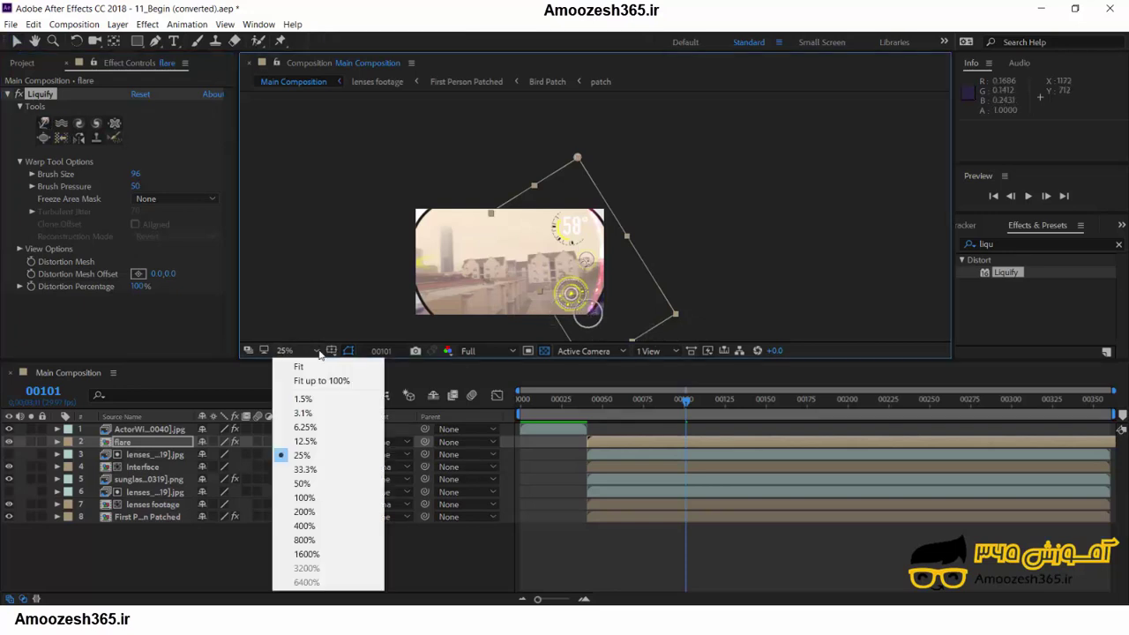
pyautogui.click(319, 540)
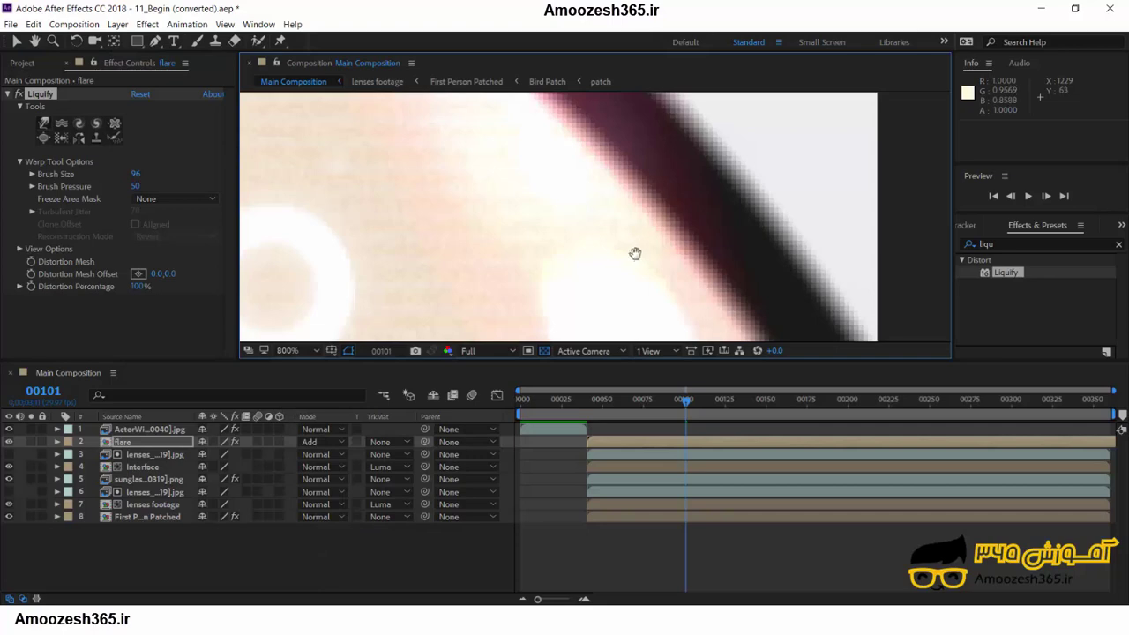
pyautogui.moveTo(563, 136); pyautogui.dragTo(551, 95)
pyautogui.moveTo(591, 285); pyautogui.dragTo(529, 90)
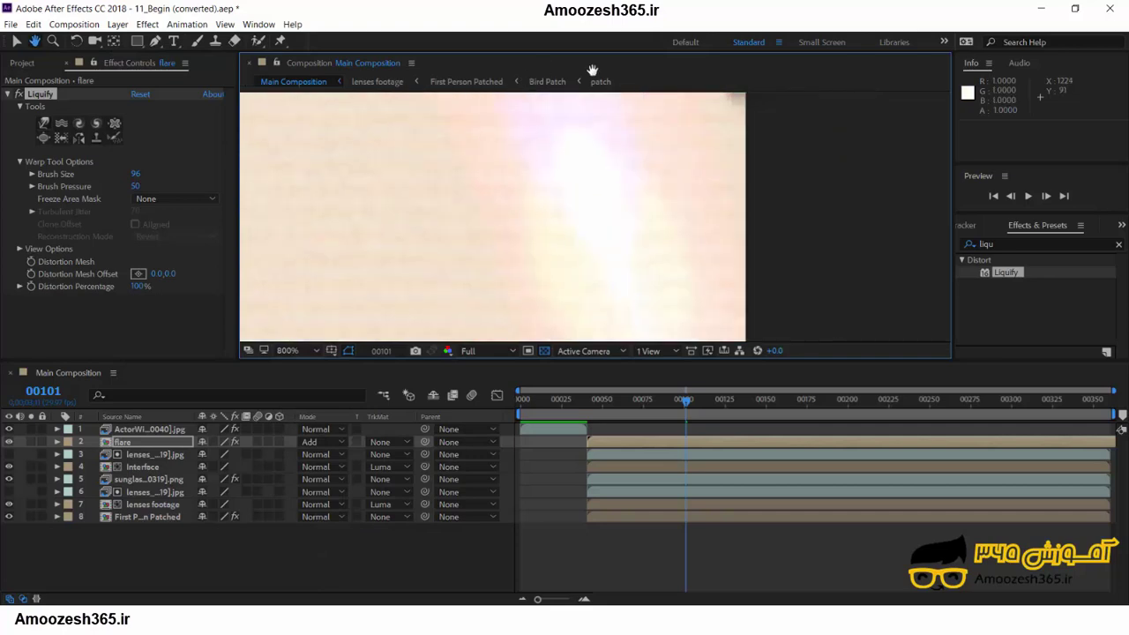
pyautogui.moveTo(577, 280); pyautogui.dragTo(516, 70)
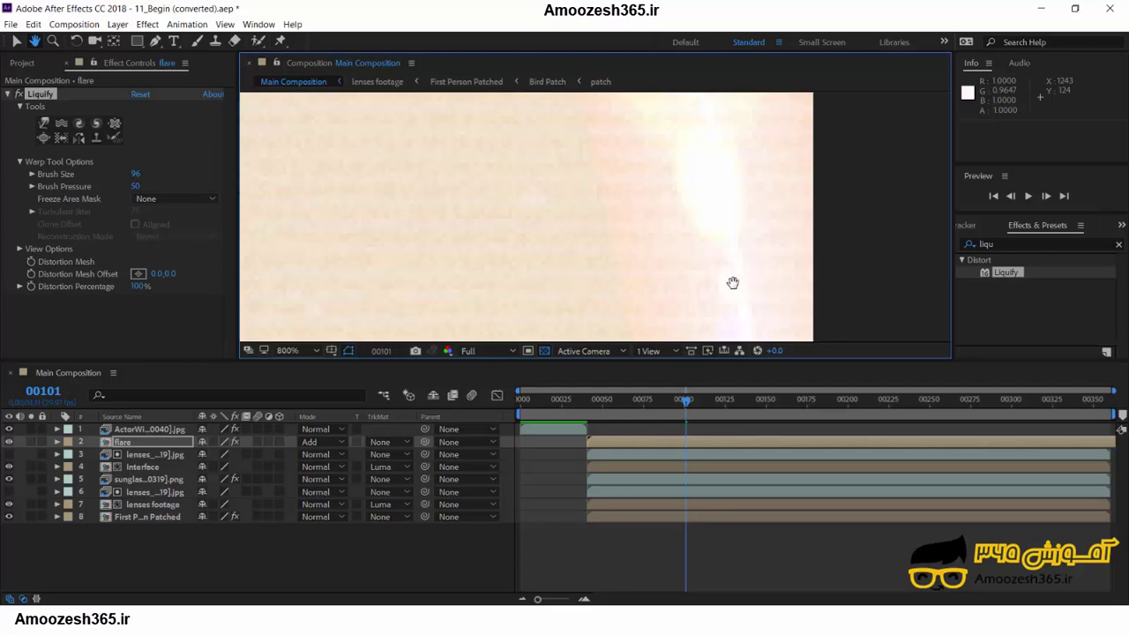
pyautogui.click(305, 350)
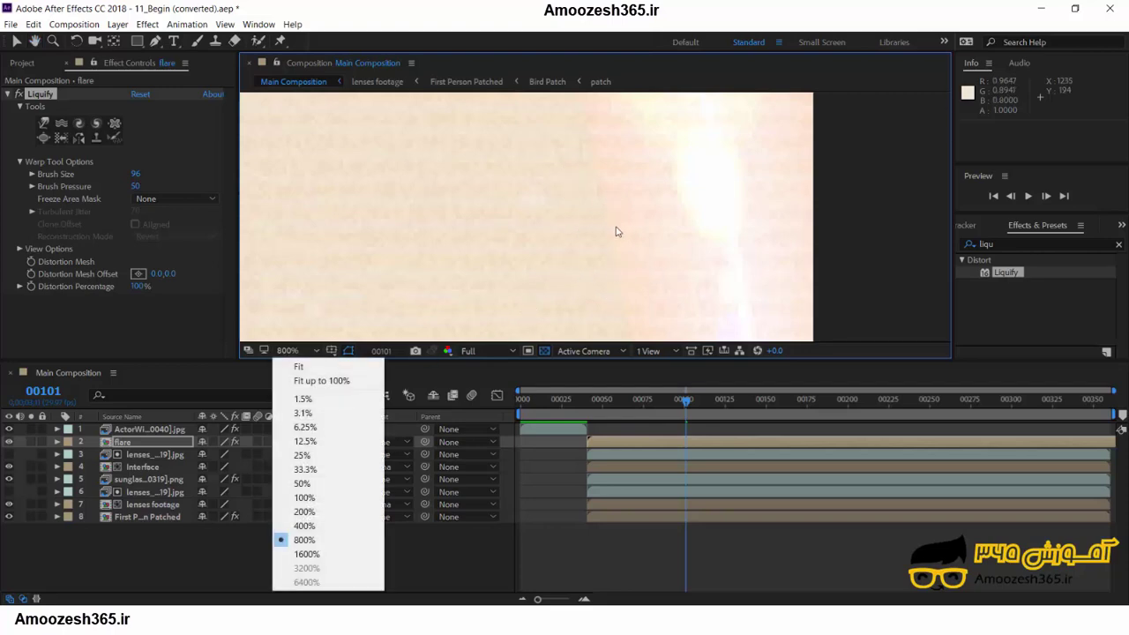
pyautogui.click(315, 524)
pyautogui.scroll(-1, 615, 231)
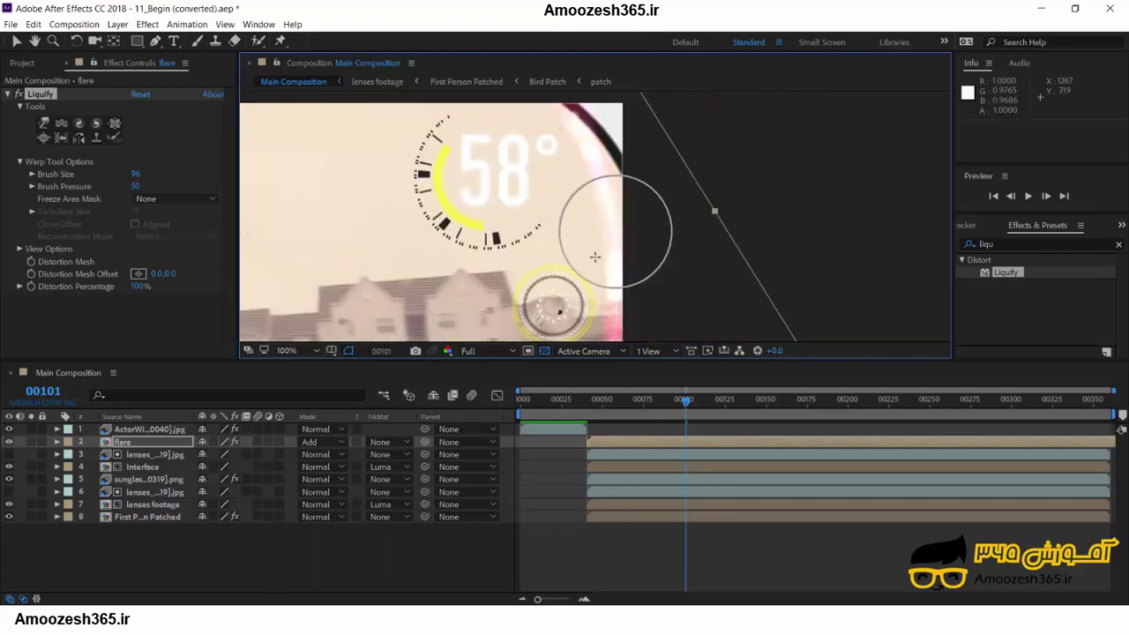
pyautogui.scroll(-2, 664, 215)
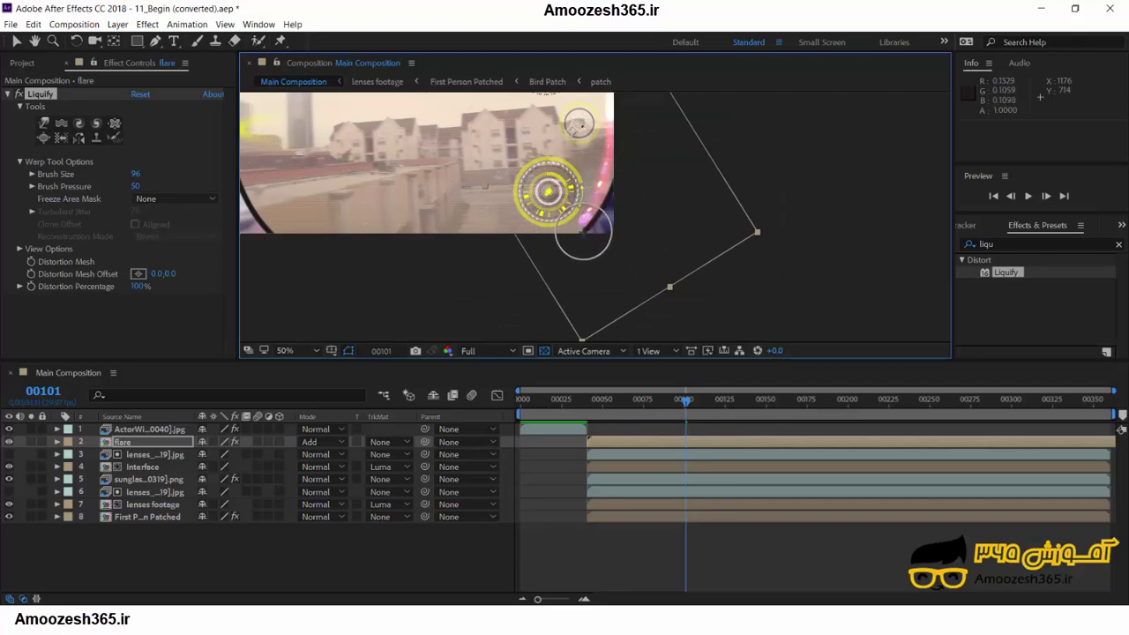
# Examine the flare at 400% magnification along the lens edge, from the lower rim up past the large yellow dial and small gauge.
pyautogui.scroll(3, 583, 236)
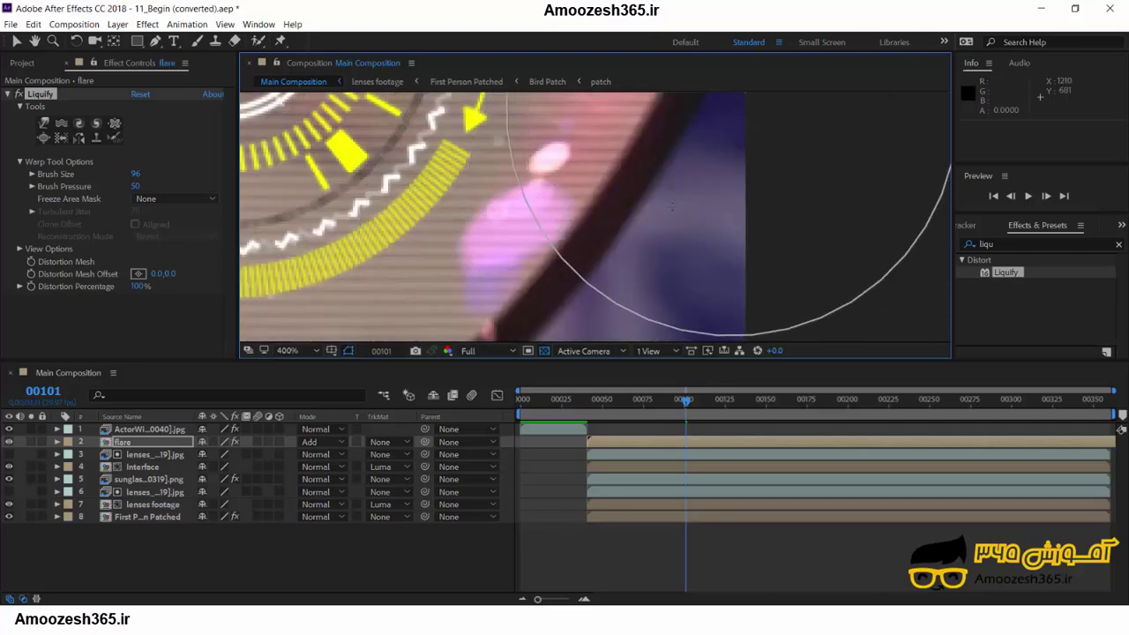
pyautogui.scroll(1, 671, 203)
pyautogui.scroll(-3, 671, 204)
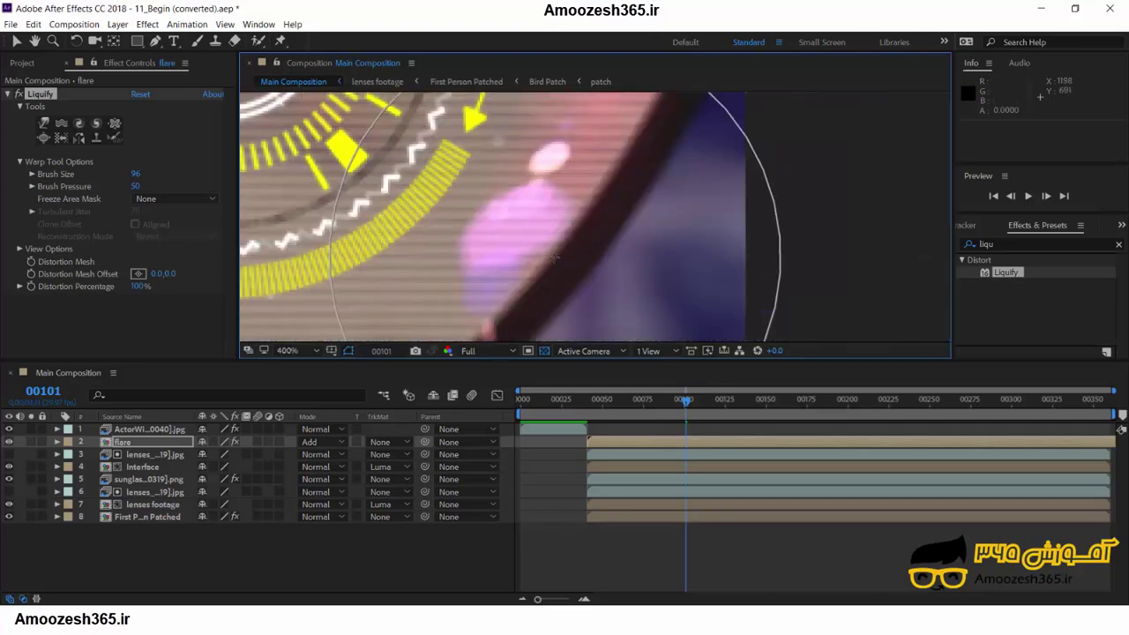
pyautogui.scroll(1, 551, 258)
pyautogui.press('space')
pyautogui.moveTo(517, 303); pyautogui.dragTo(567, 231)
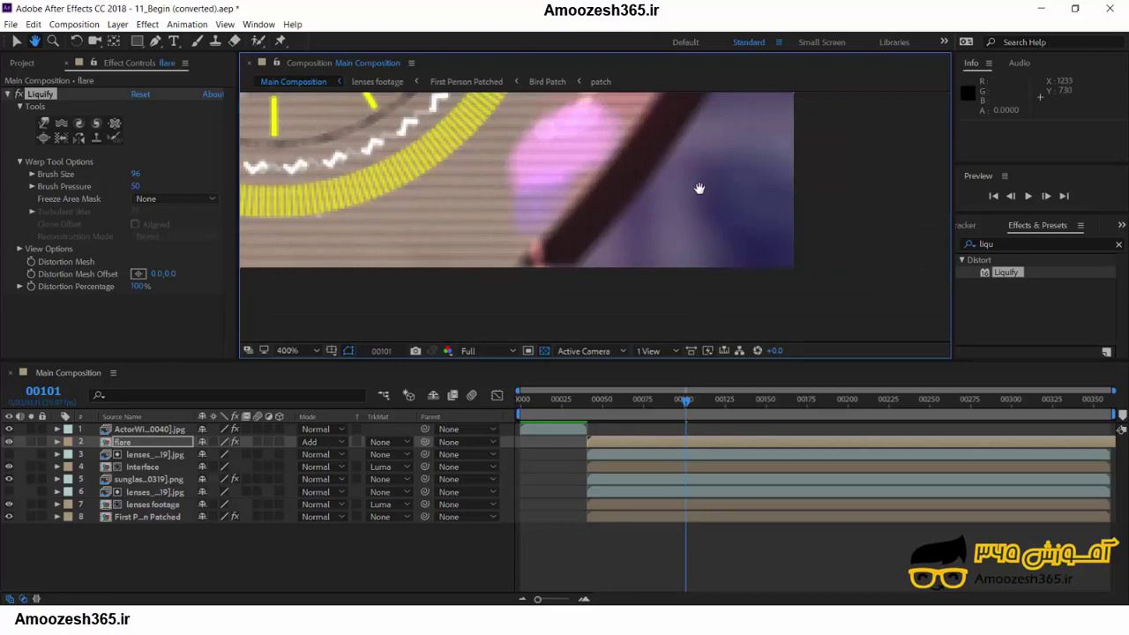
pyautogui.moveTo(699, 188); pyautogui.dragTo(574, 328)
pyautogui.moveTo(624, 218); pyautogui.dragTo(588, 363)
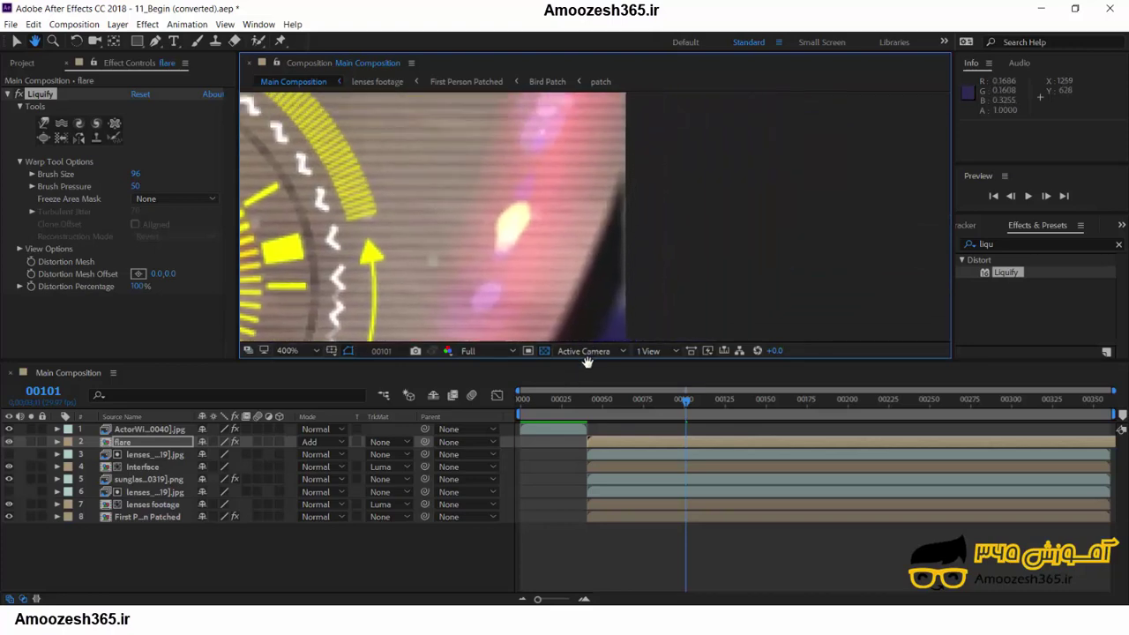
pyautogui.moveTo(607, 231); pyautogui.dragTo(592, 343)
pyautogui.moveTo(589, 125); pyautogui.dragTo(585, 274)
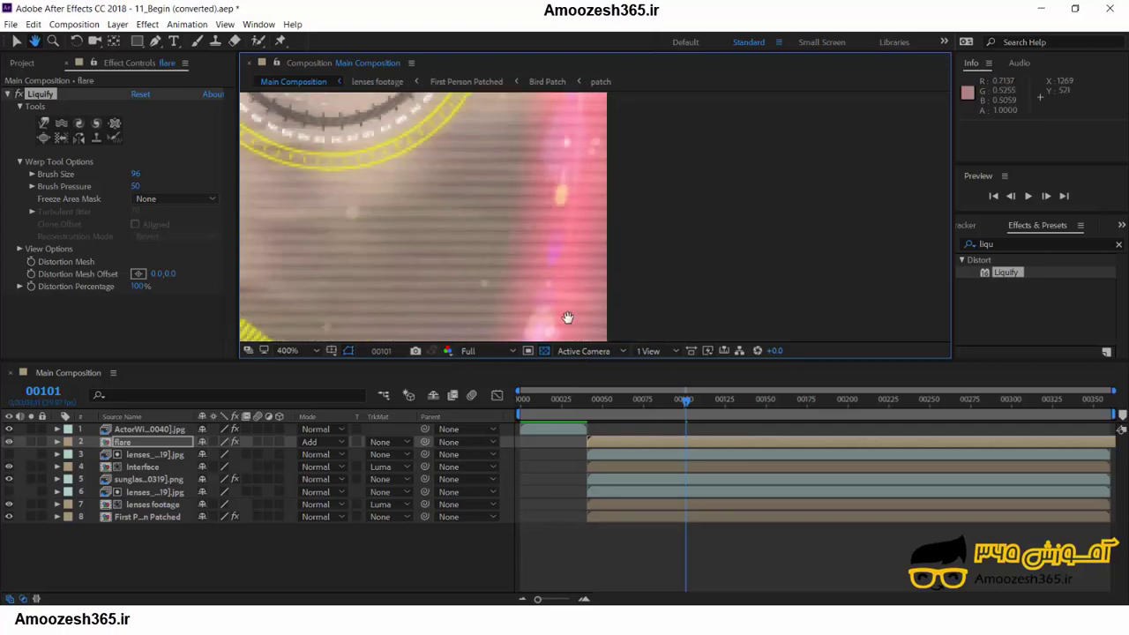
pyautogui.moveTo(563, 181); pyautogui.dragTo(567, 283)
pyautogui.moveTo(577, 155); pyautogui.dragTo(574, 297)
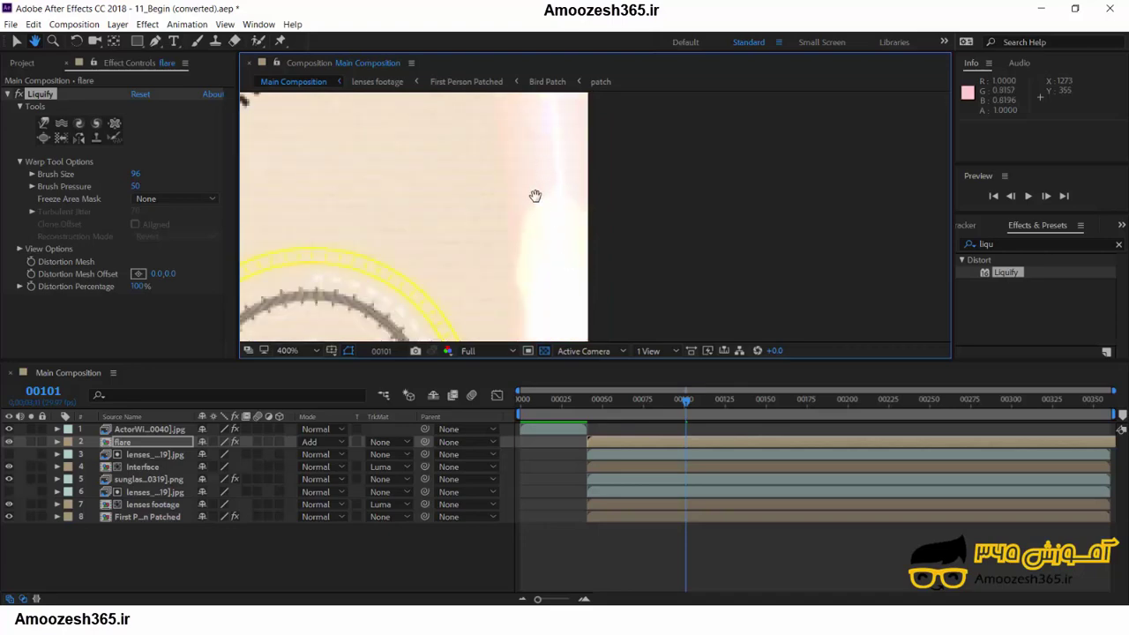
# Examine the bright upper part of the flare at up to 1600% magnification, continuing at 400% to the lens's dark upper rim.
pyautogui.scroll(1, 563, 185)
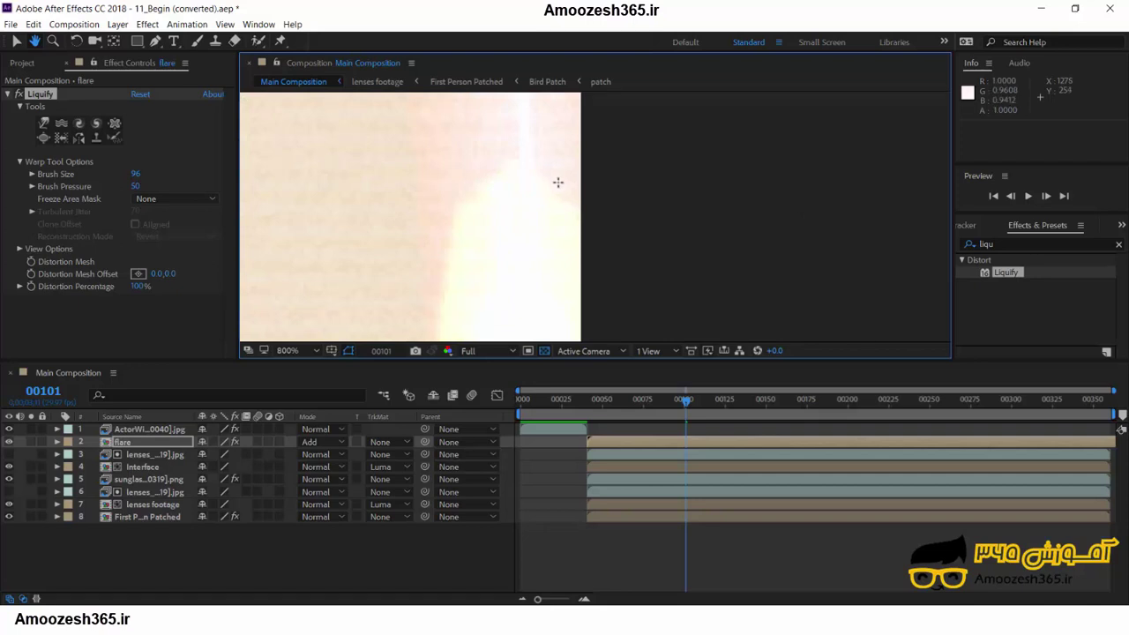
pyautogui.scroll(1, 557, 179)
pyautogui.moveTo(514, 176); pyautogui.dragTo(535, 198)
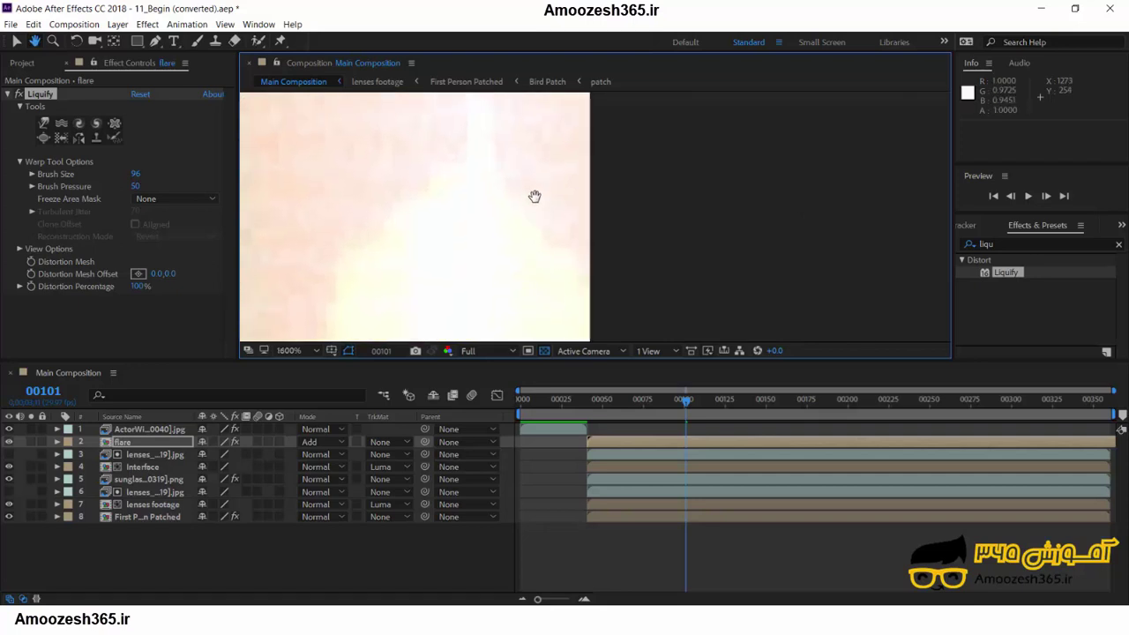
pyautogui.scroll(-1, 535, 196)
pyautogui.scroll(-1, 534, 197)
pyautogui.moveTo(547, 156); pyautogui.dragTo(646, 258)
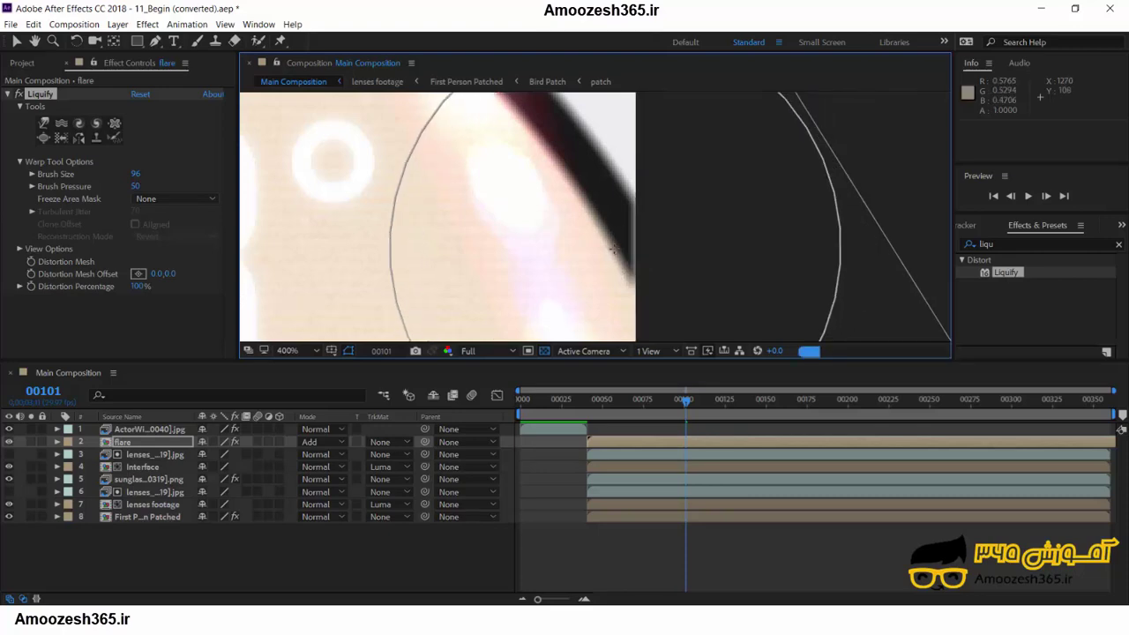
pyautogui.moveTo(559, 207); pyautogui.dragTo(673, 350)
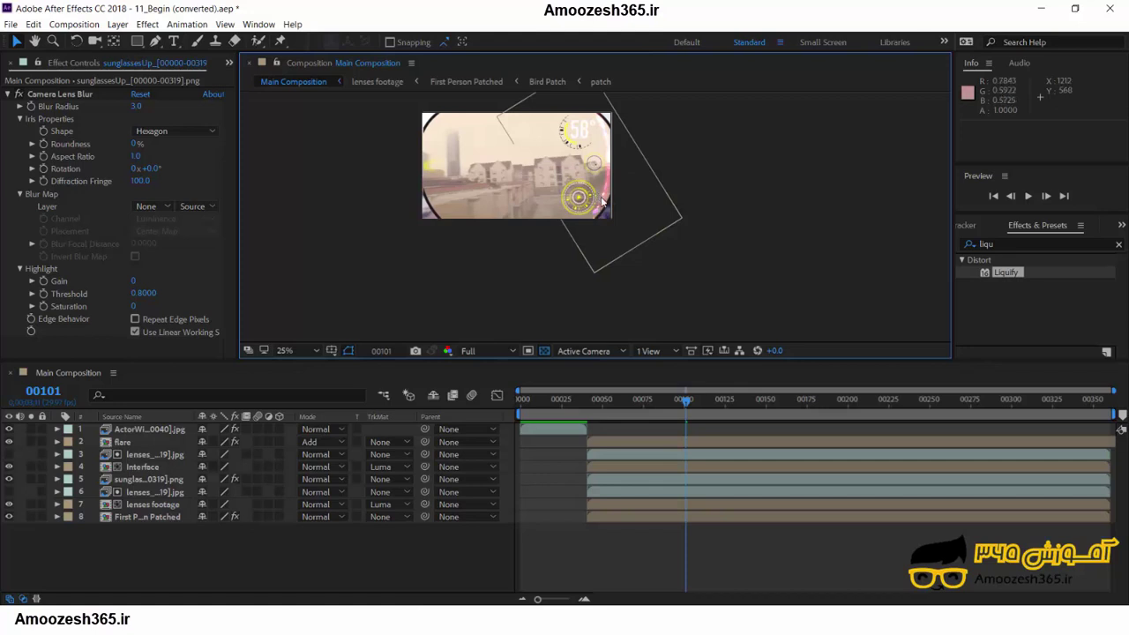
# Apply the Hue/Saturation effect to the flare layer and set its Master Hue to +73°.
pyautogui.click(1003, 244)
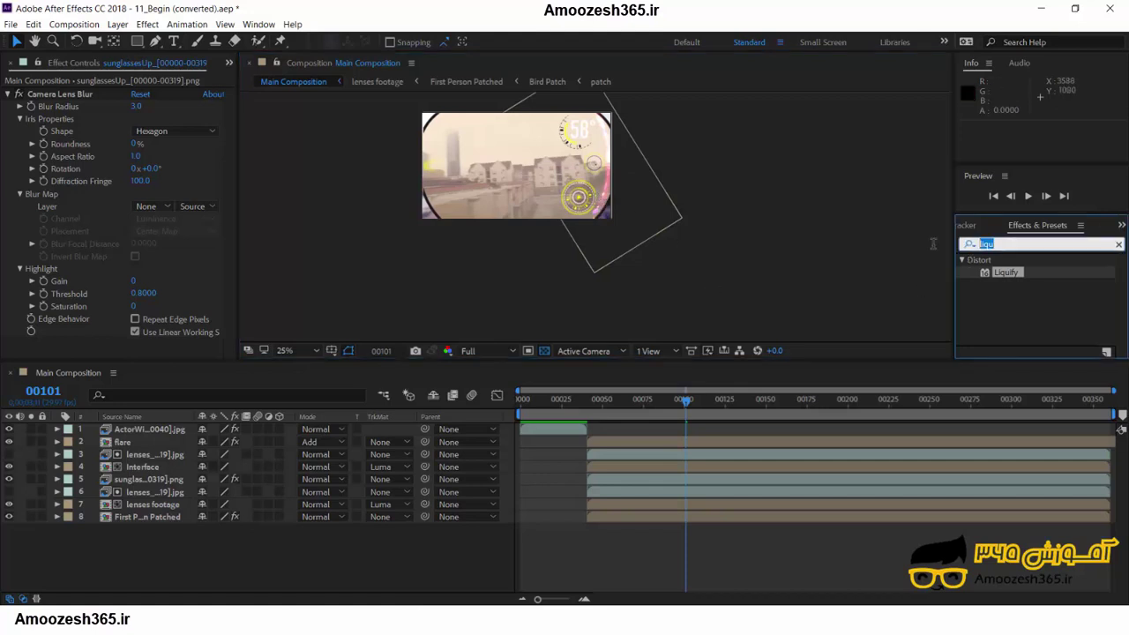
pyautogui.write('hue')
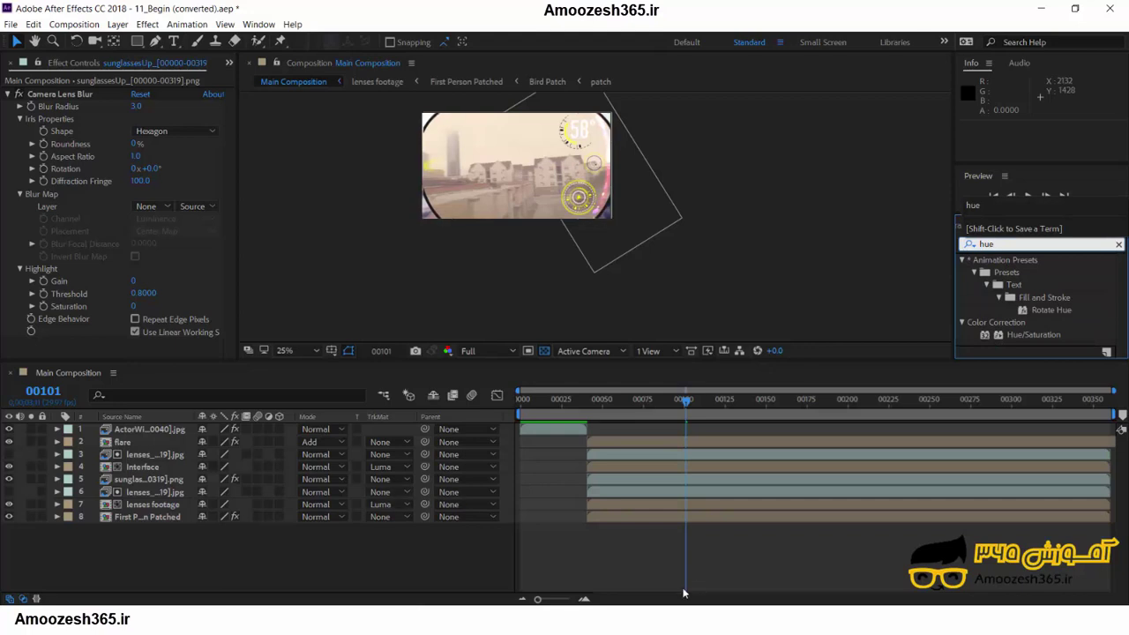
pyautogui.click(1028, 335)
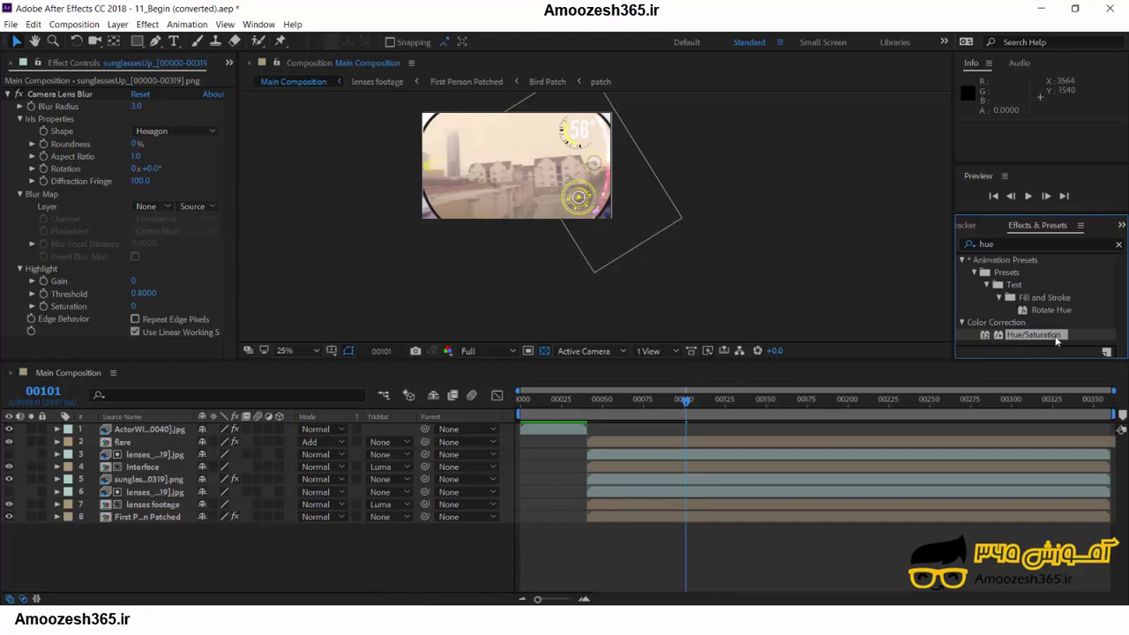
pyautogui.moveTo(1039, 338); pyautogui.dragTo(167, 445)
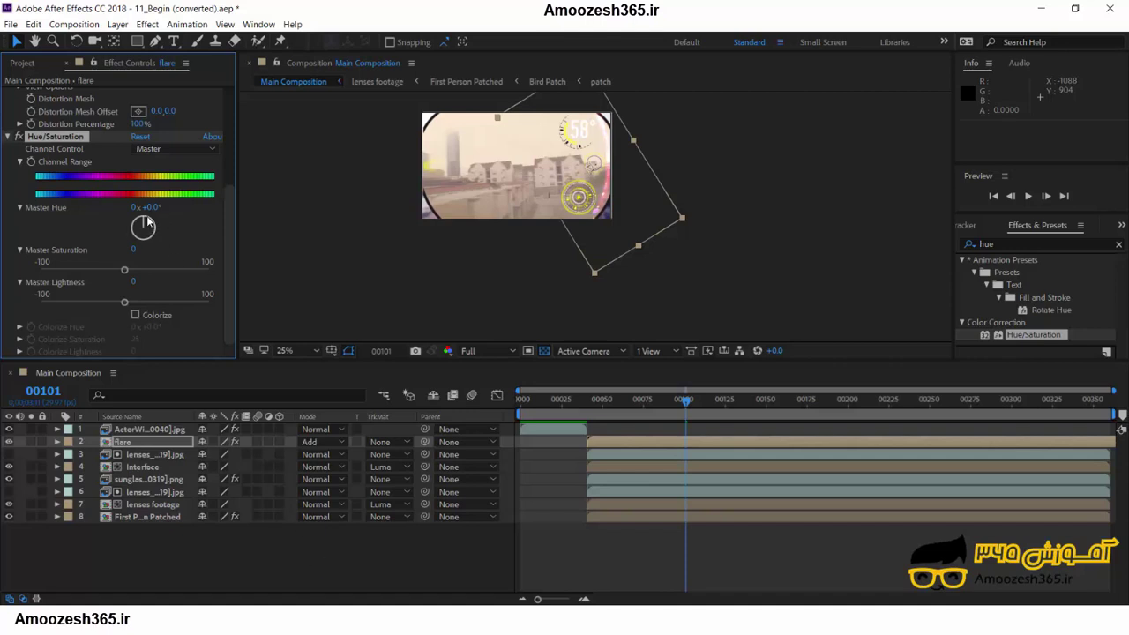
pyautogui.moveTo(144, 222)
pyautogui.mouseDown()
pyautogui.moveTo(154, 231)
pyautogui.moveTo(128, 214)
pyautogui.moveTo(159, 233)
pyautogui.mouseUp()
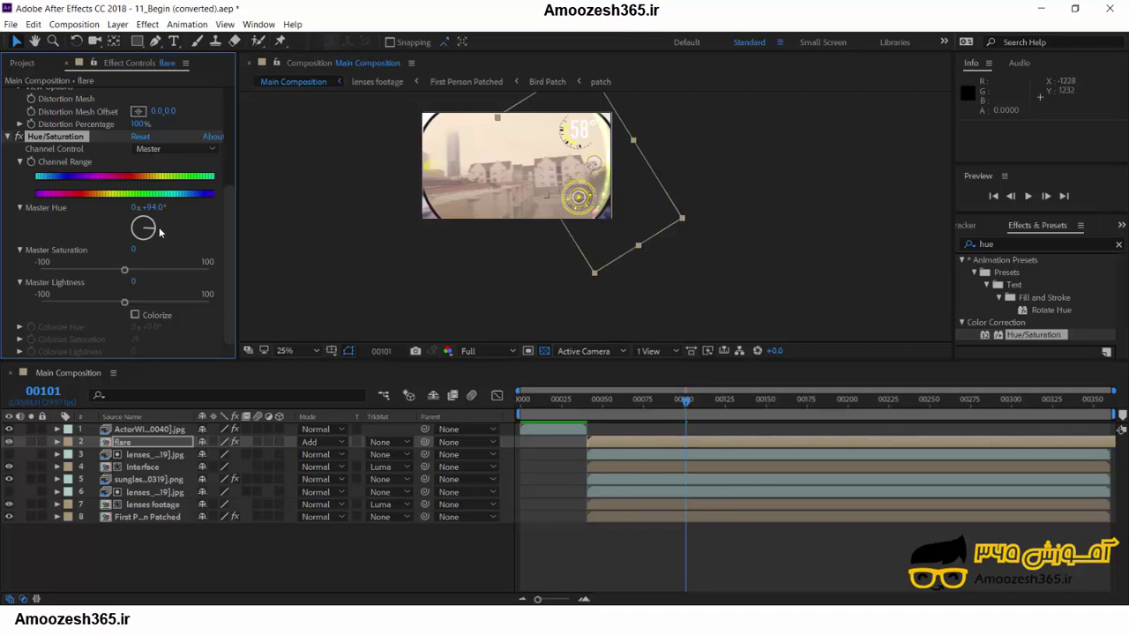
pyautogui.moveTo(160, 232); pyautogui.dragTo(160, 228)
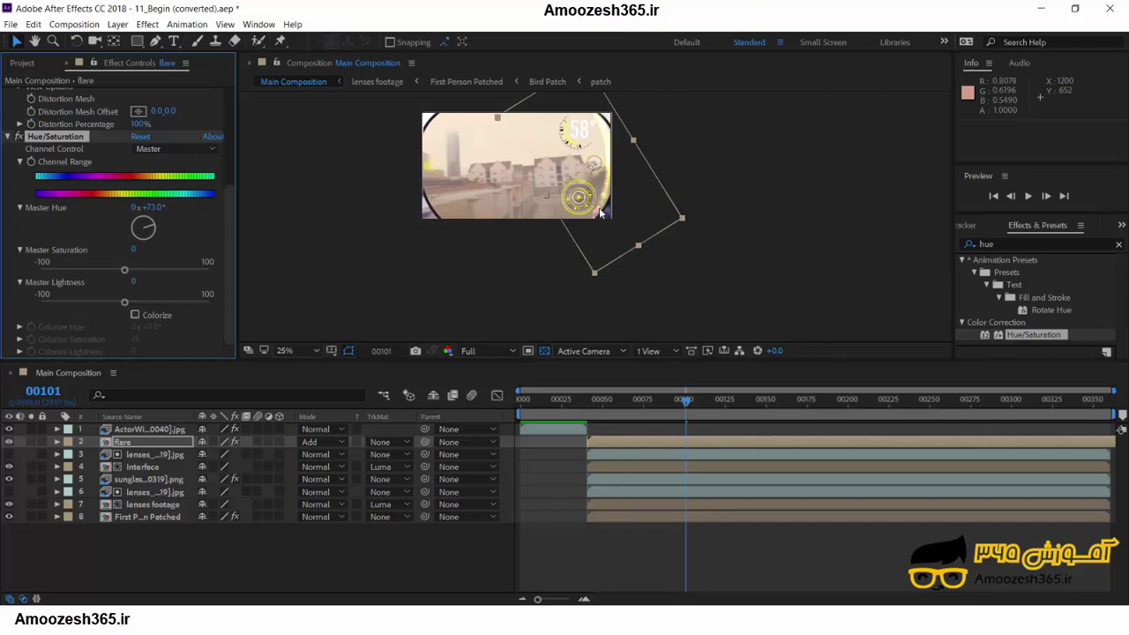
# Open the flare composition and reveal the Position property of Layer 1 and Layer 2.
pyautogui.doubleClick(108, 442)
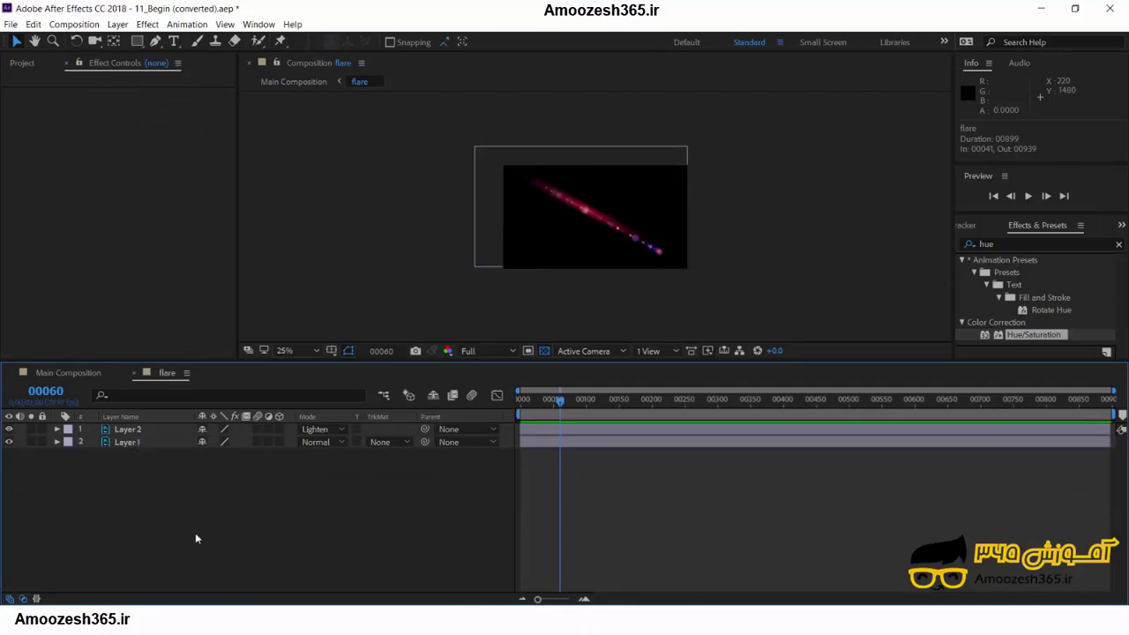
pyautogui.click(127, 442)
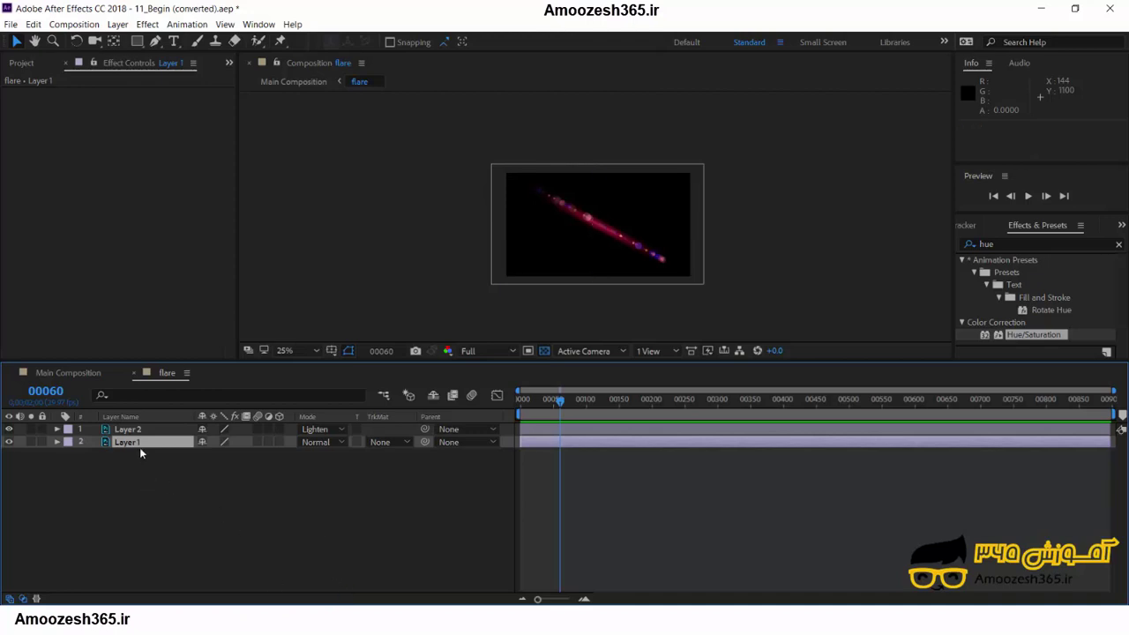
pyautogui.keyDown('shift'); pyautogui.click(159, 431); pyautogui.keyUp('shift')
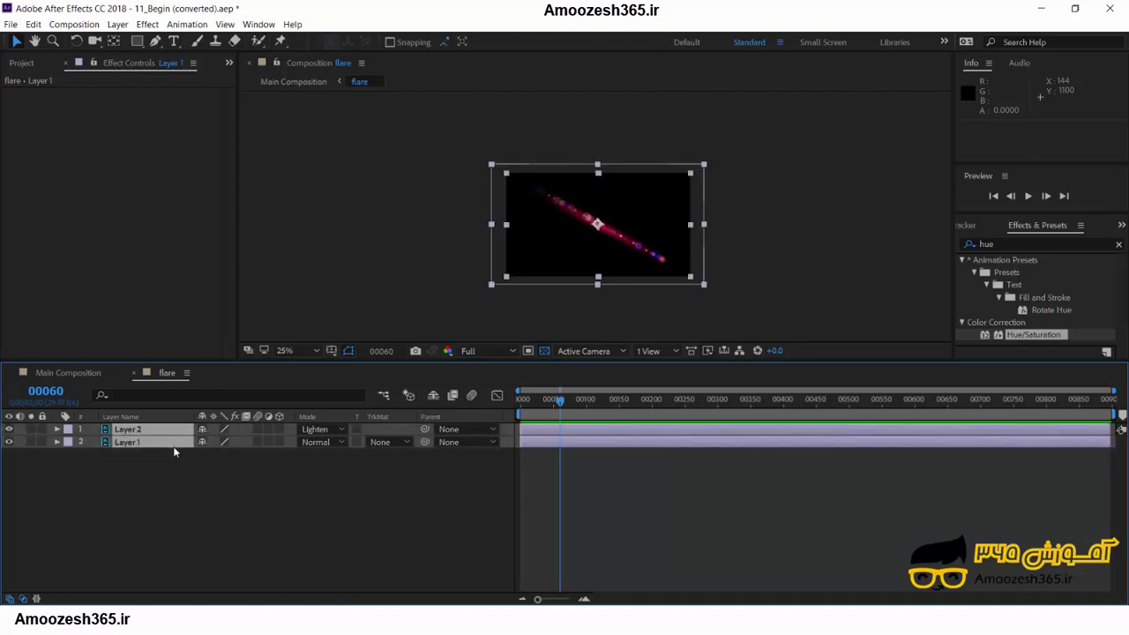
pyautogui.press('p')
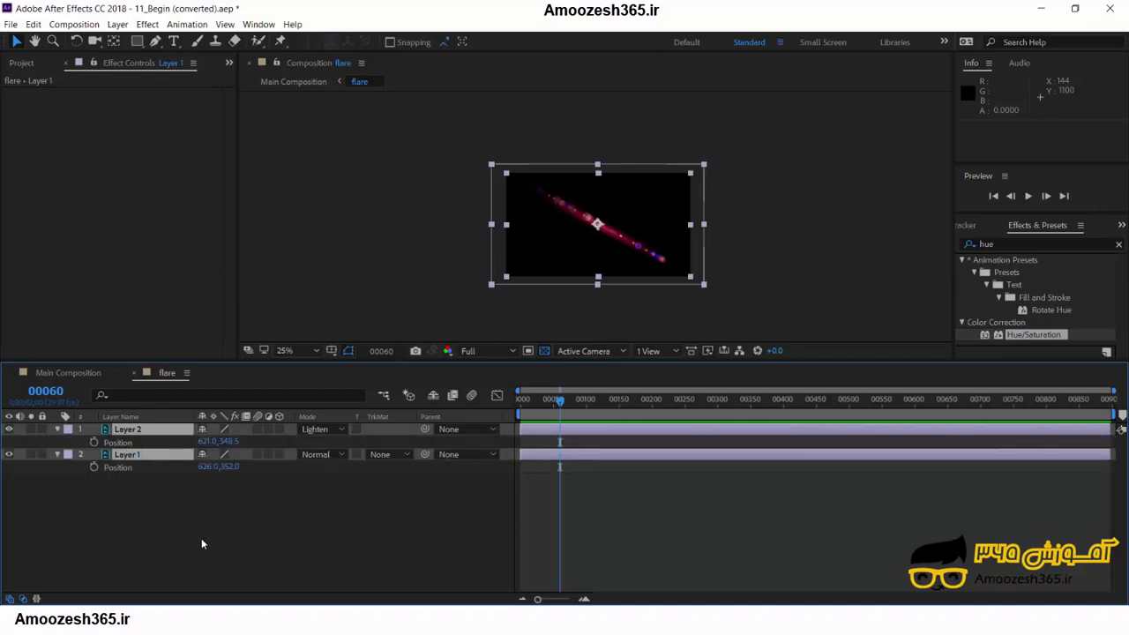
pyautogui.click(158, 495)
# Move Layer 2 up along the streak to about 313, 168.5 and Layer 1 down along it to about 1094, 600.
pyautogui.click(162, 429)
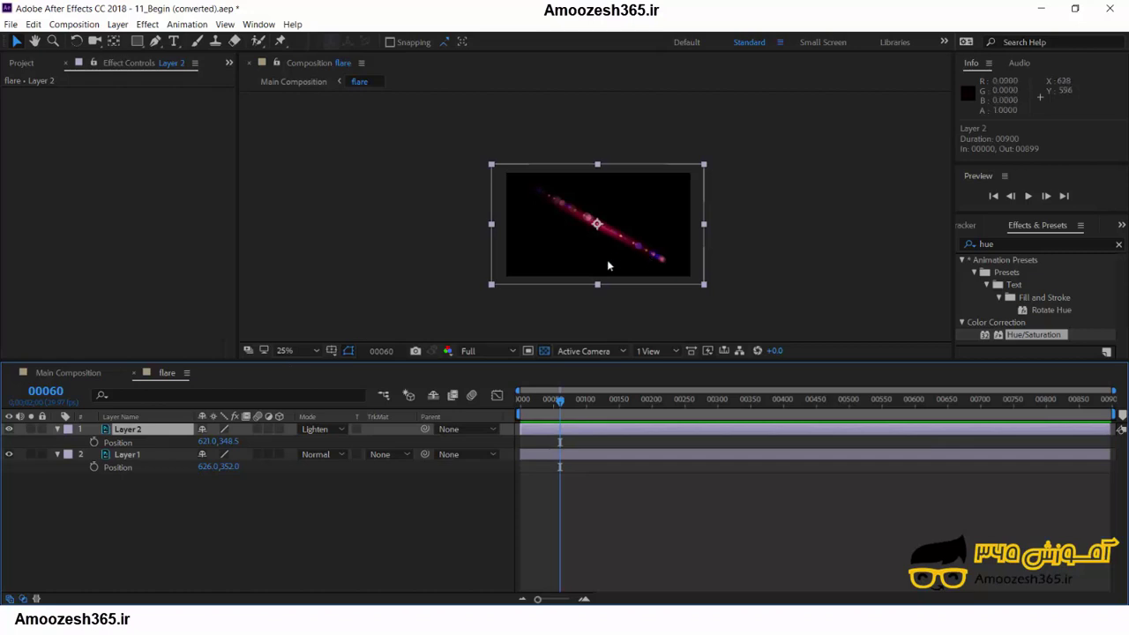
pyautogui.moveTo(598, 226); pyautogui.dragTo(552, 197)
pyautogui.click(142, 456)
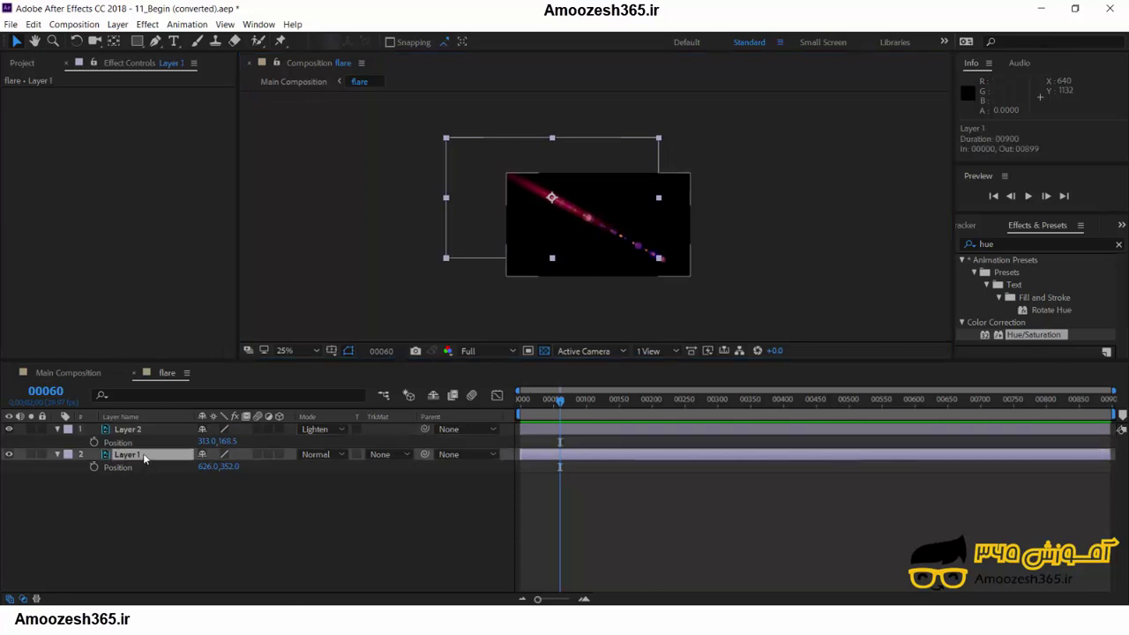
pyautogui.moveTo(599, 224); pyautogui.dragTo(667, 261)
pyautogui.click(9, 454)
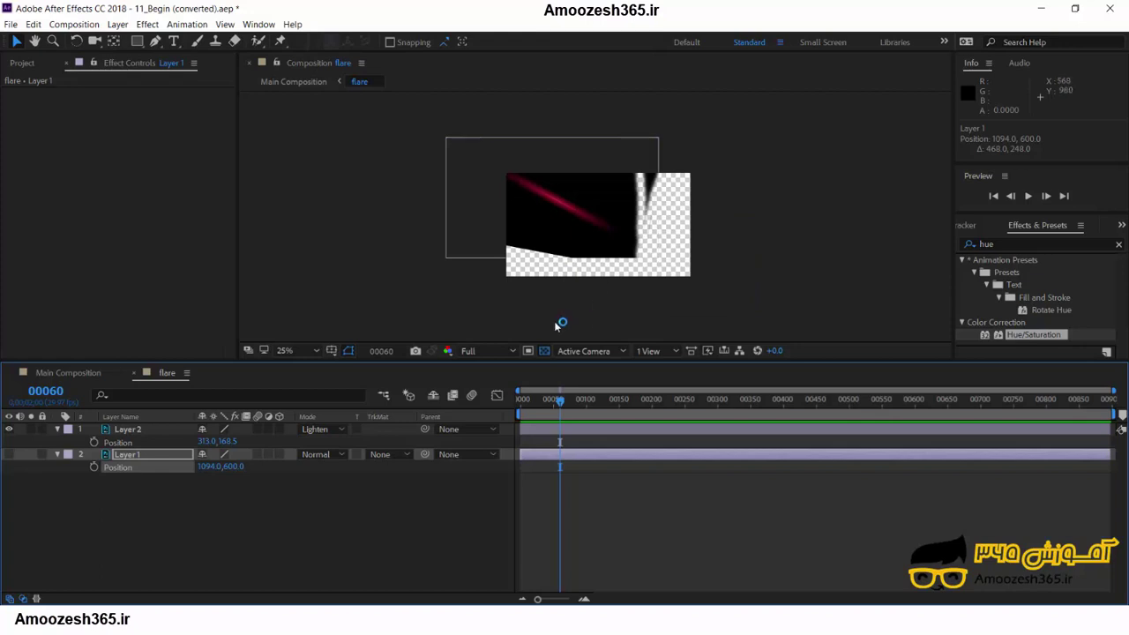
pyautogui.click(9, 454)
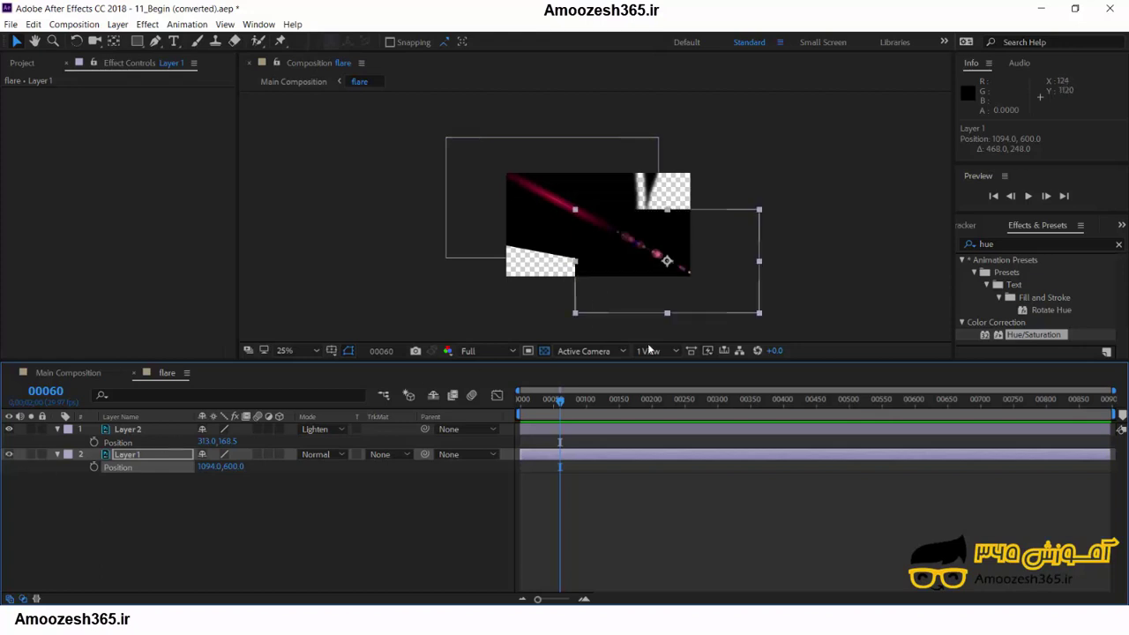
# Create a black 1252 × 704 px solid in the flare composition and place it beneath Layer 1.
pyautogui.click(118, 24)
pyautogui.moveTo(132, 41)
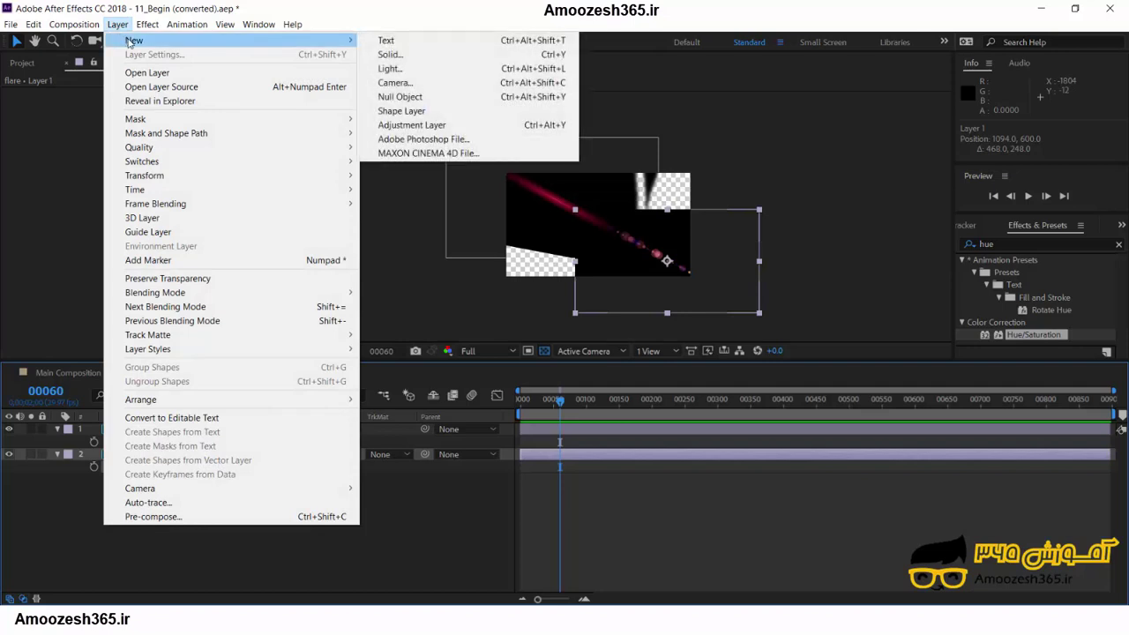
pyautogui.click(408, 56)
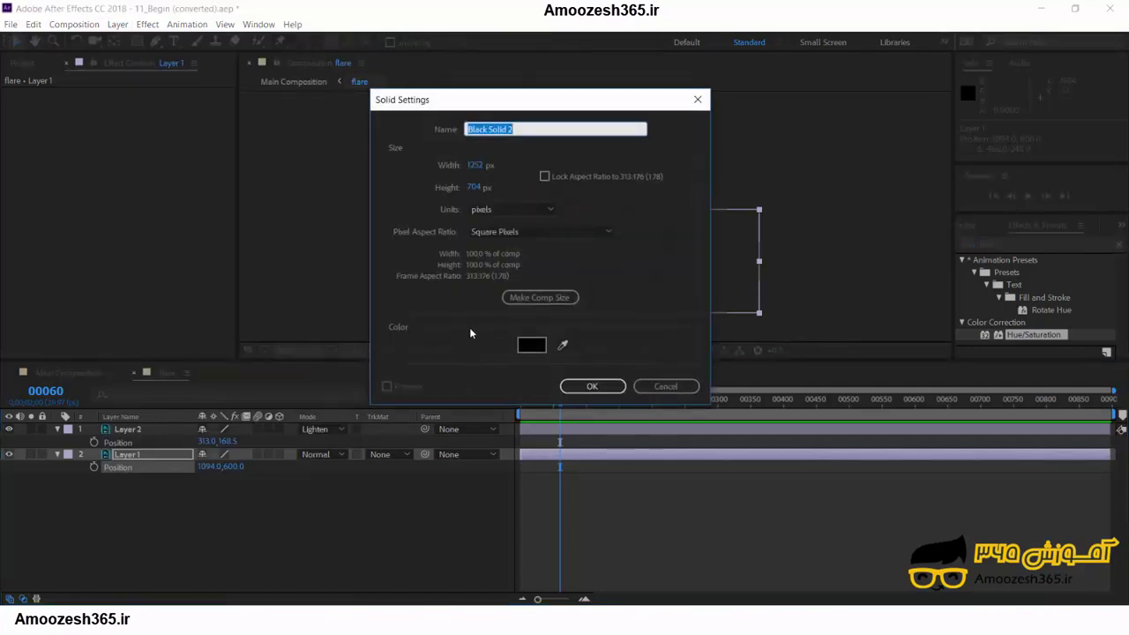
pyautogui.click(532, 345)
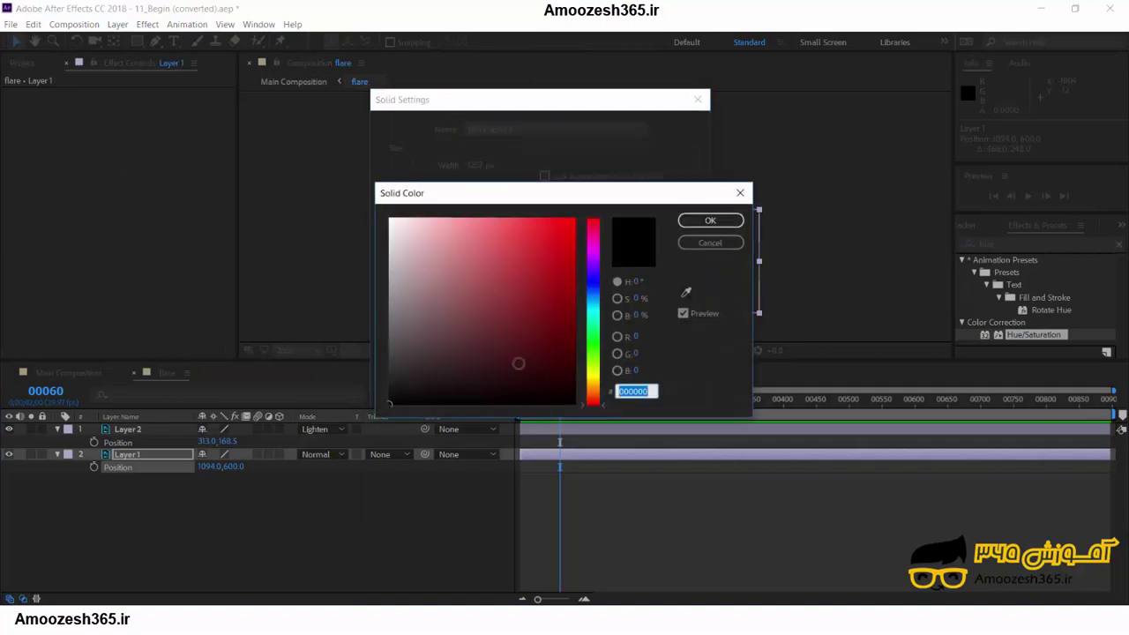
pyautogui.click(710, 221)
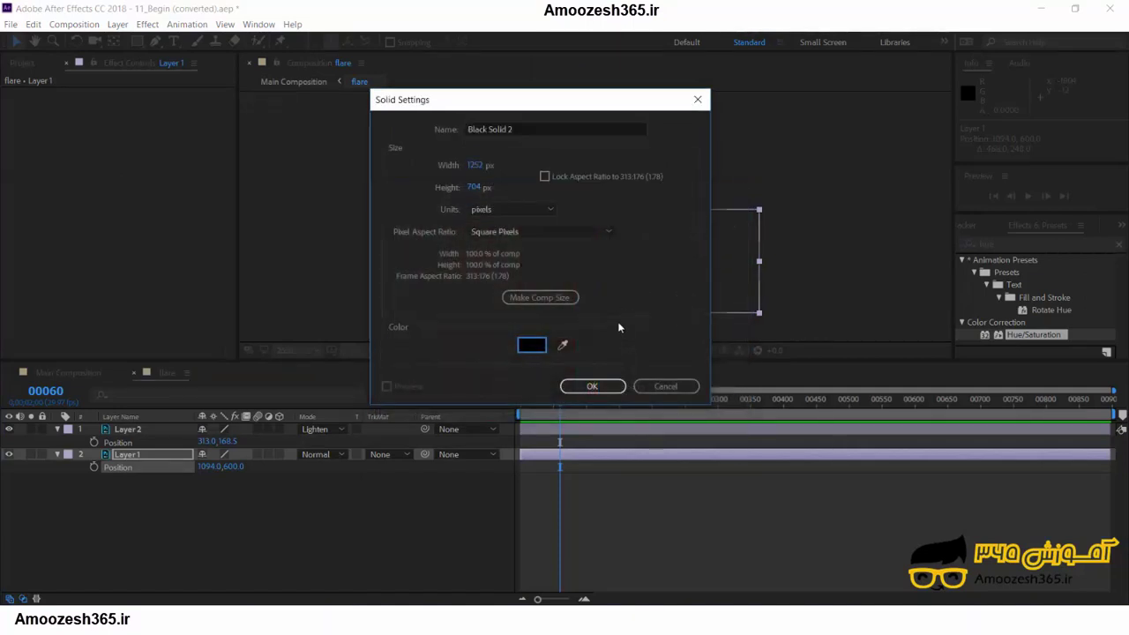
pyautogui.click(601, 386)
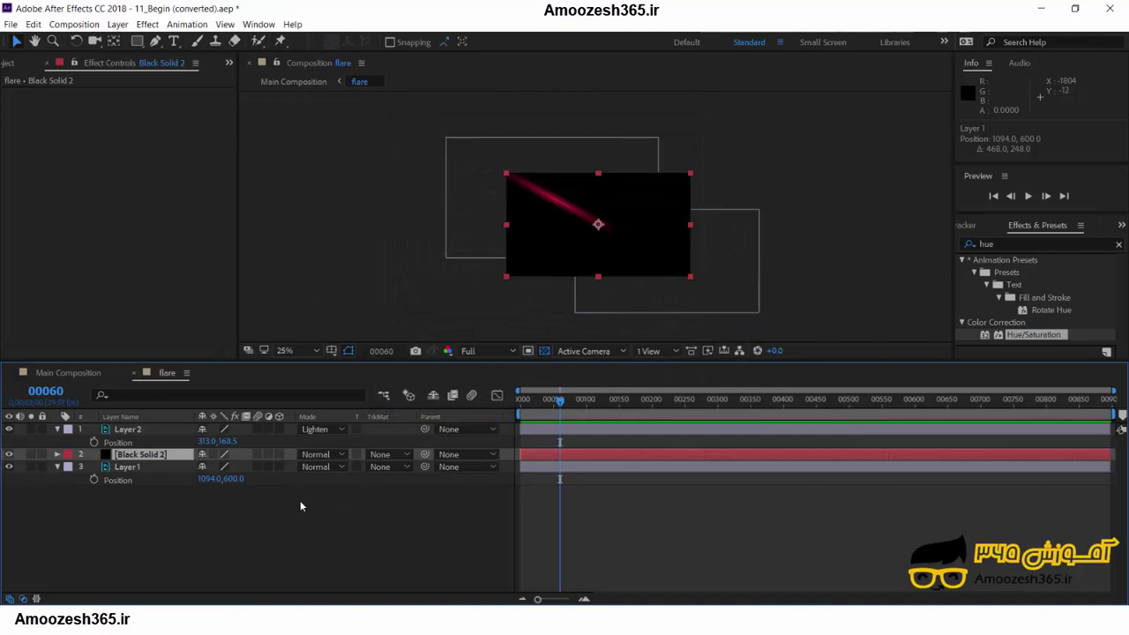
pyautogui.moveTo(127, 458); pyautogui.dragTo(119, 483)
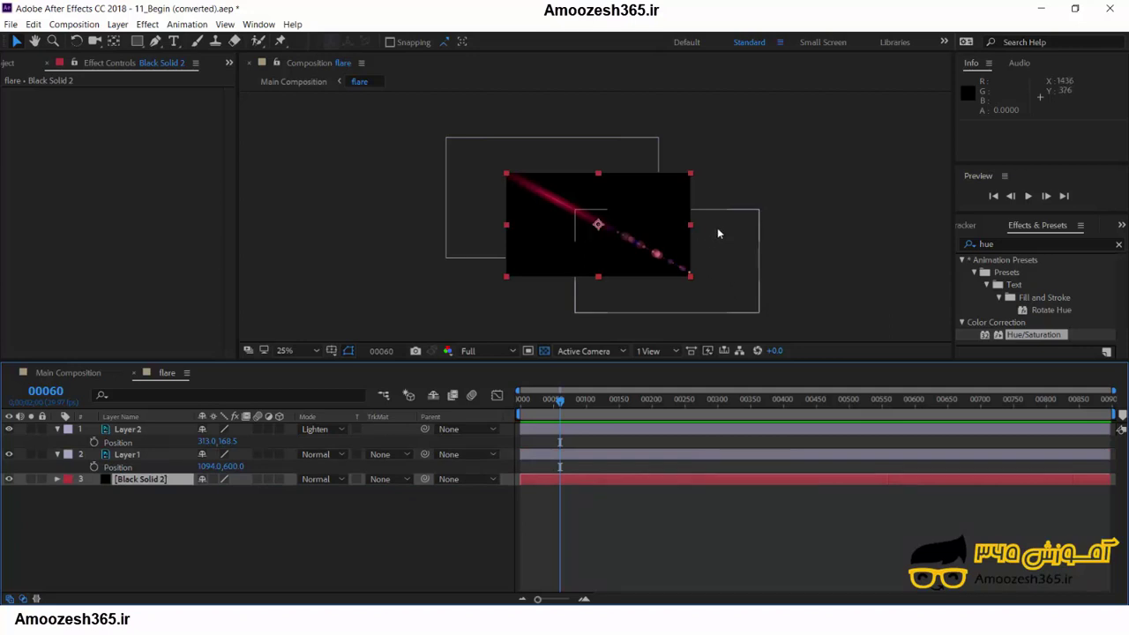
# Set starting Position keyframes for Layer 2 and Layer 1 at frame 0.
pyautogui.moveTo(560, 401); pyautogui.dragTo(515, 400)
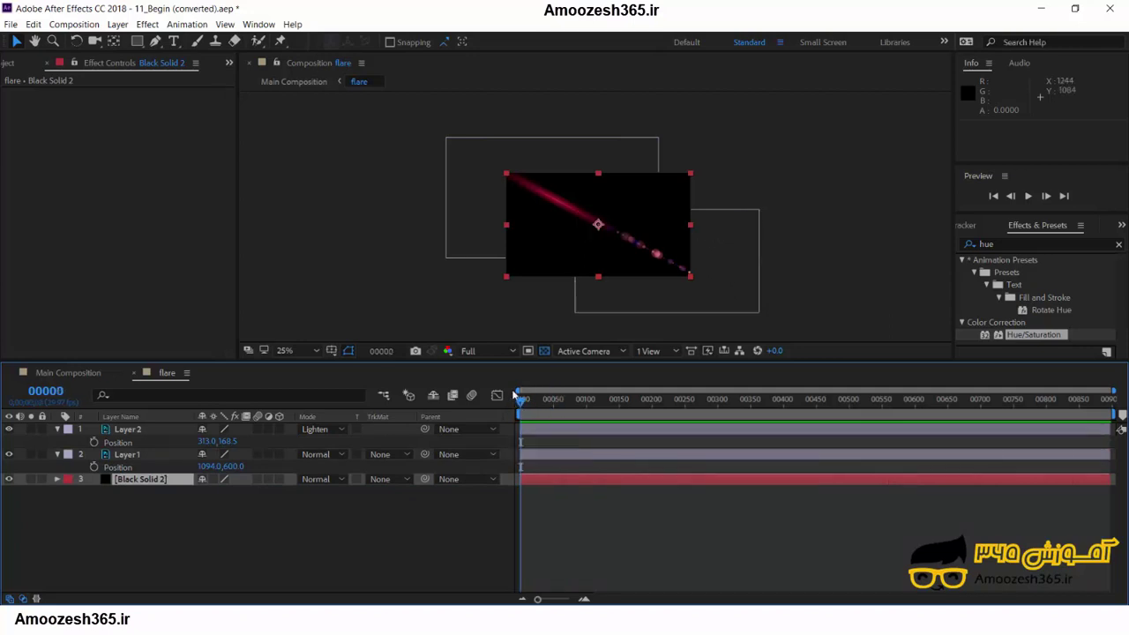
pyautogui.click(95, 441)
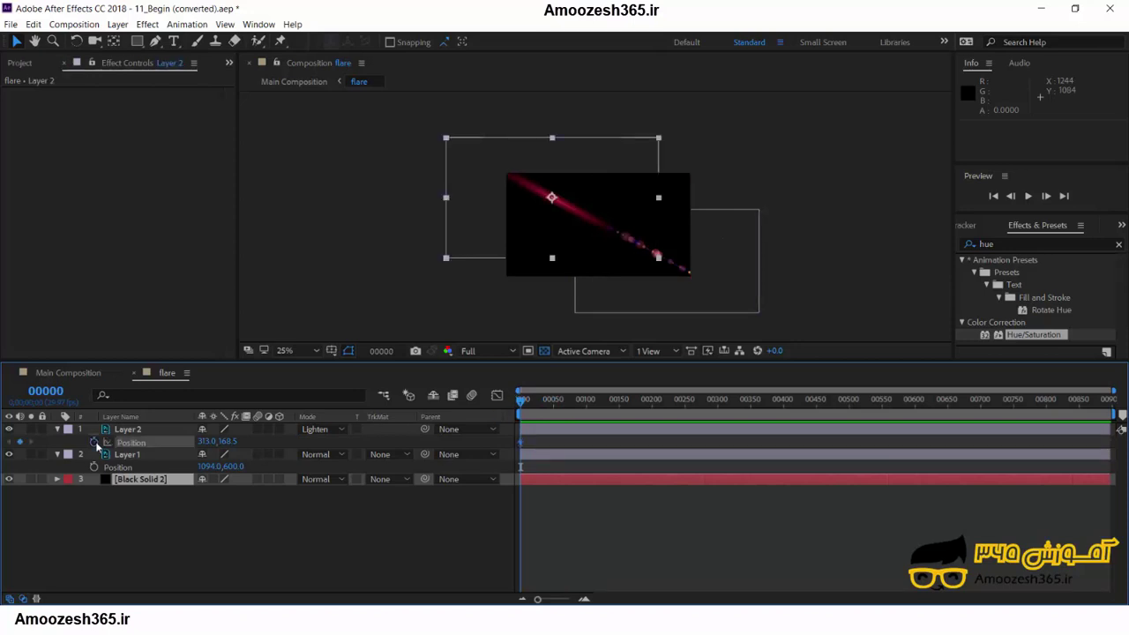
pyautogui.click(94, 466)
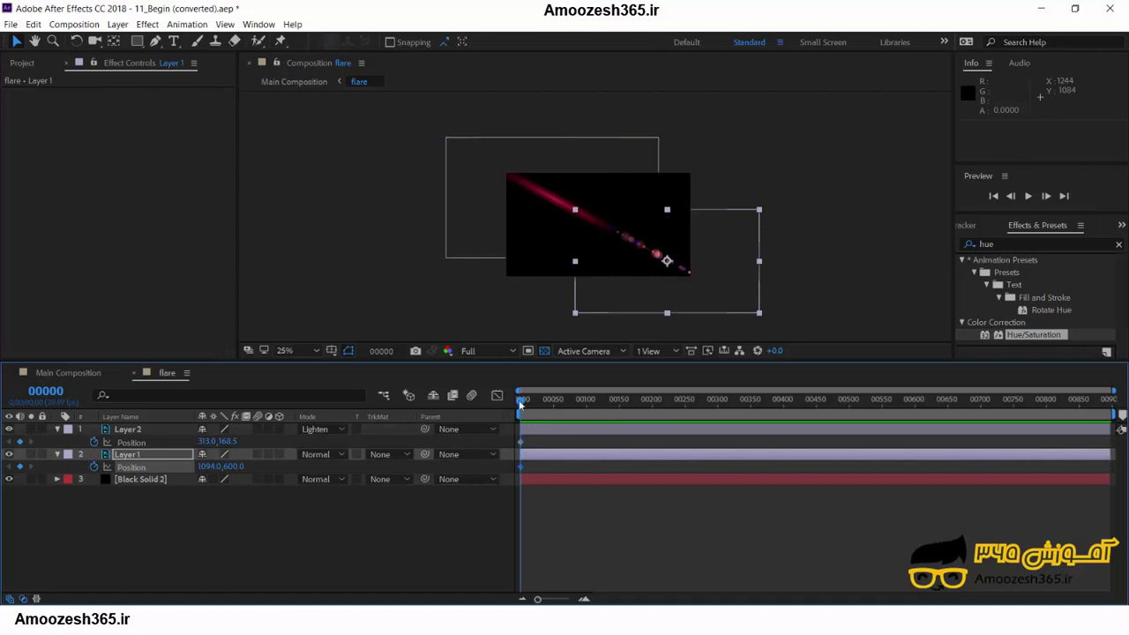
# At frame 898, move Layer 2 down the streak to 801, 424.5 and Layer 1 up along it to 510, 268.
pyautogui.moveTo(522, 398); pyautogui.dragTo(1121, 424)
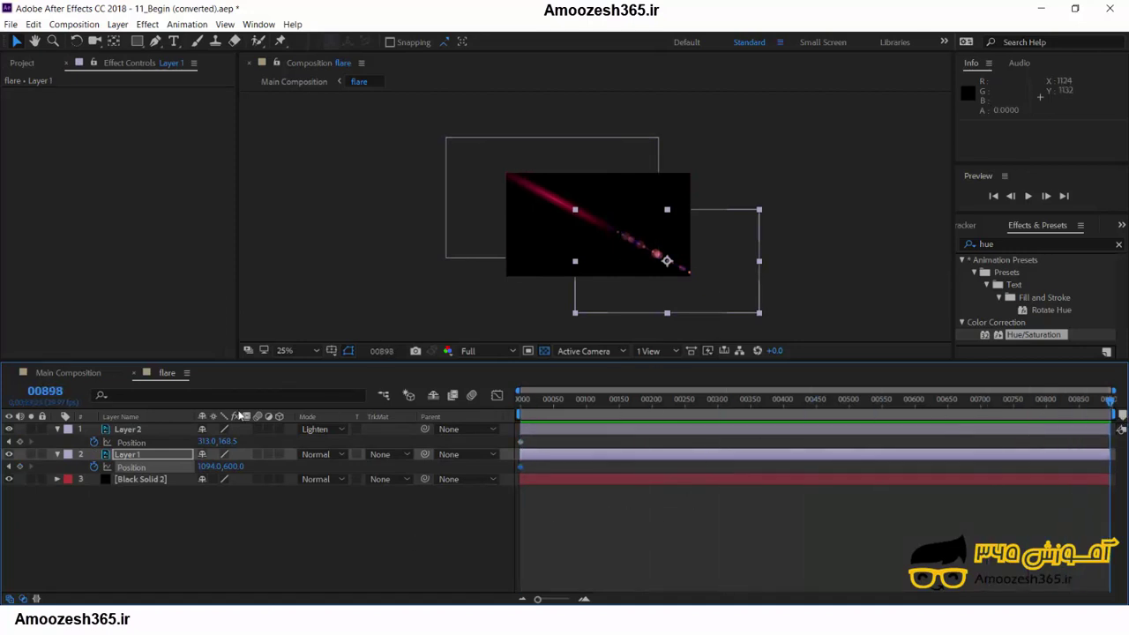
pyautogui.click(131, 429)
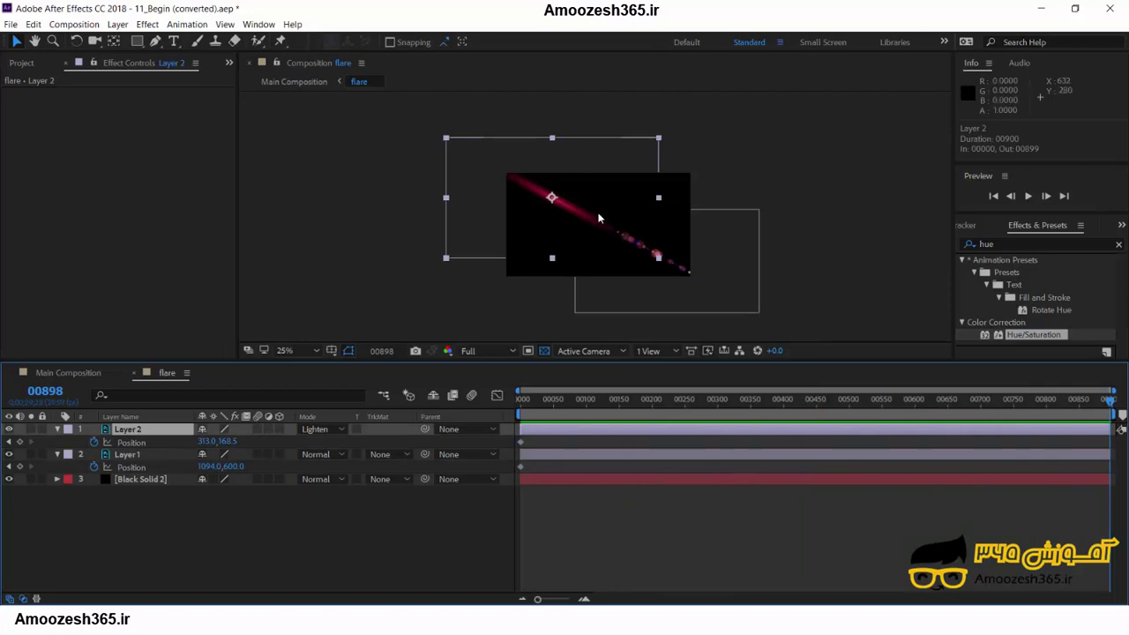
pyautogui.moveTo(557, 160); pyautogui.dragTo(627, 197)
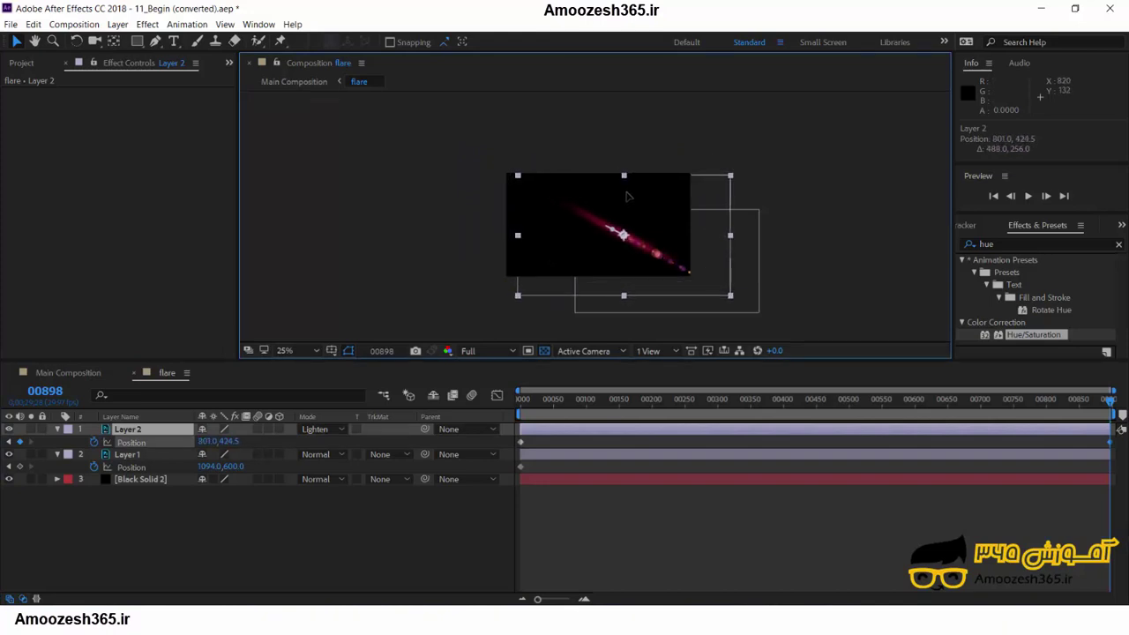
pyautogui.click(177, 454)
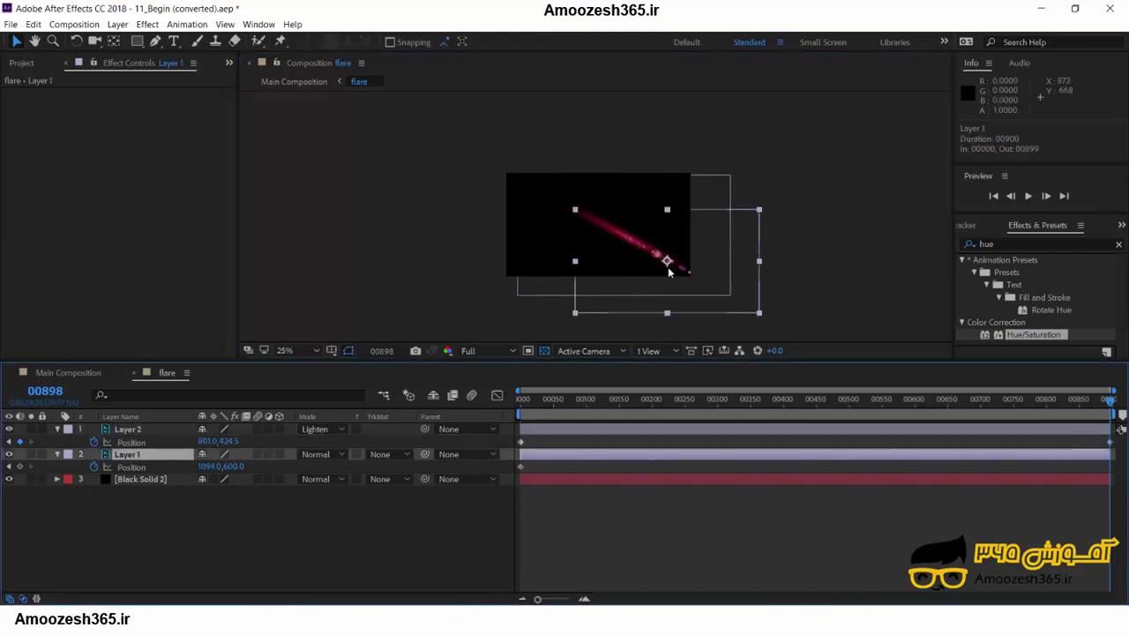
pyautogui.moveTo(740, 307); pyautogui.dragTo(663, 256)
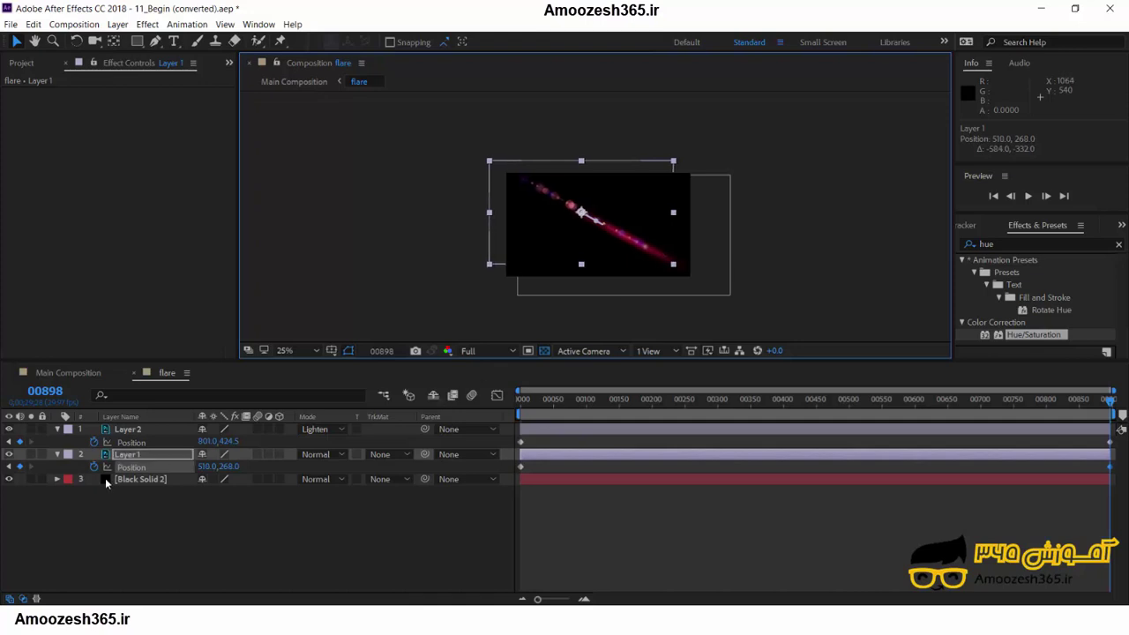
# Lock the black solid and move Layer 2's end position at frame 898 farther down the streak to 881, 468.5.
pyautogui.click(42, 479)
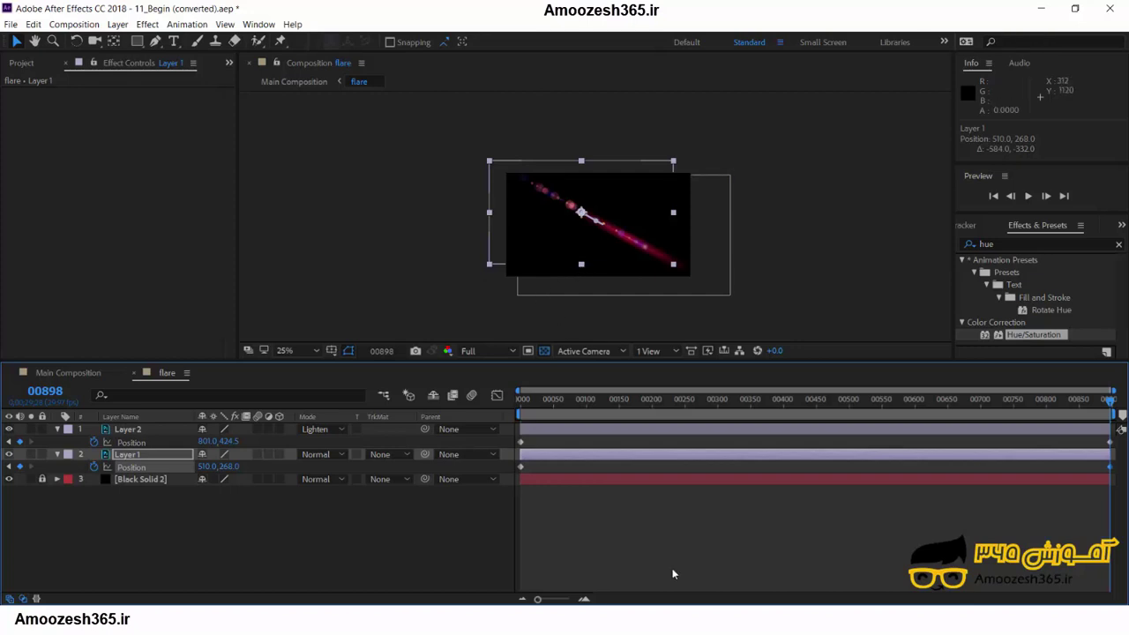
pyautogui.moveTo(1078, 406); pyautogui.dragTo(1112, 487)
pyautogui.click(124, 455)
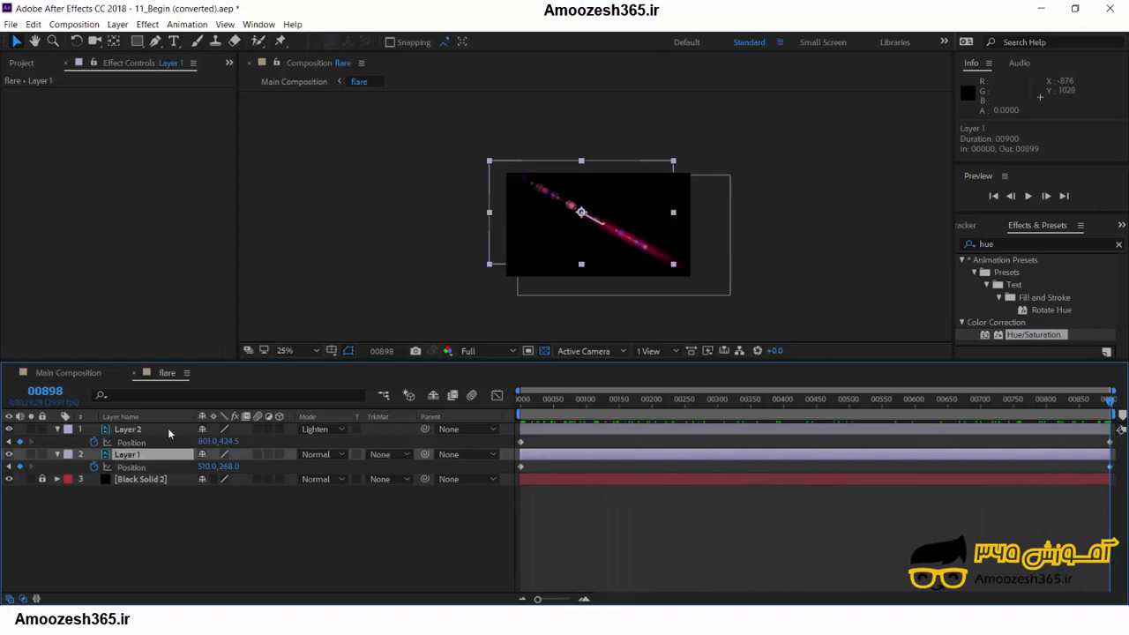
pyautogui.click(144, 430)
pyautogui.click(587, 262)
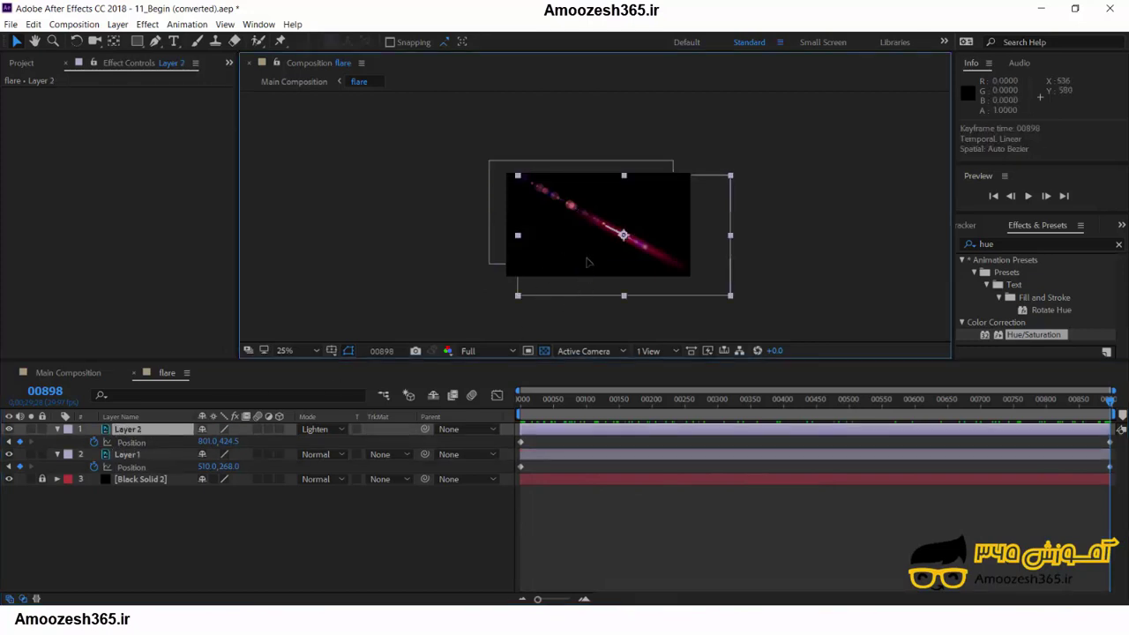
pyautogui.moveTo(586, 262); pyautogui.dragTo(600, 270)
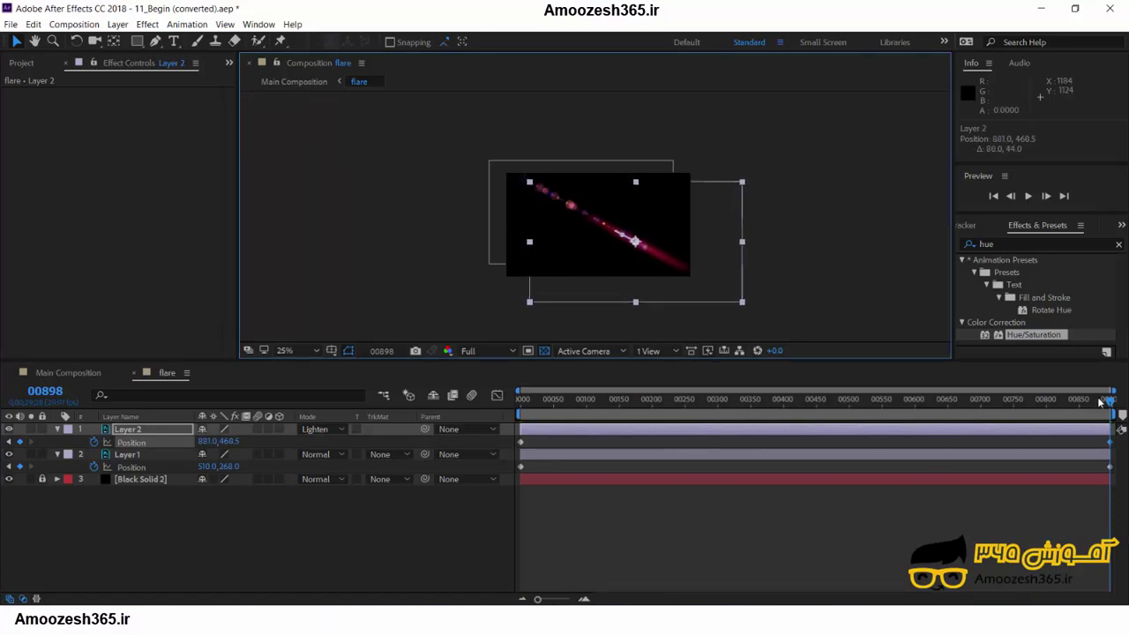
# Adjust Layer 1's end position at frame 898 to 486, 272 and scrub the composition to check the motion.
pyautogui.moveTo(1109, 403); pyautogui.dragTo(708, 416)
pyautogui.moveTo(952, 461); pyautogui.dragTo(1123, 473)
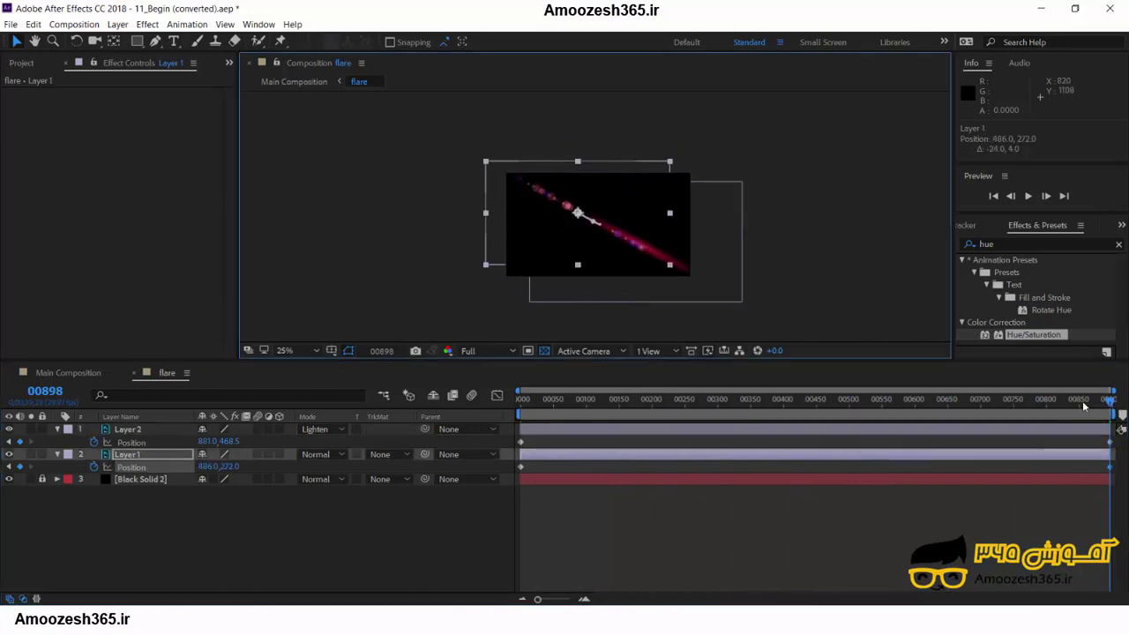
pyautogui.moveTo(1083, 404); pyautogui.dragTo(1125, 438)
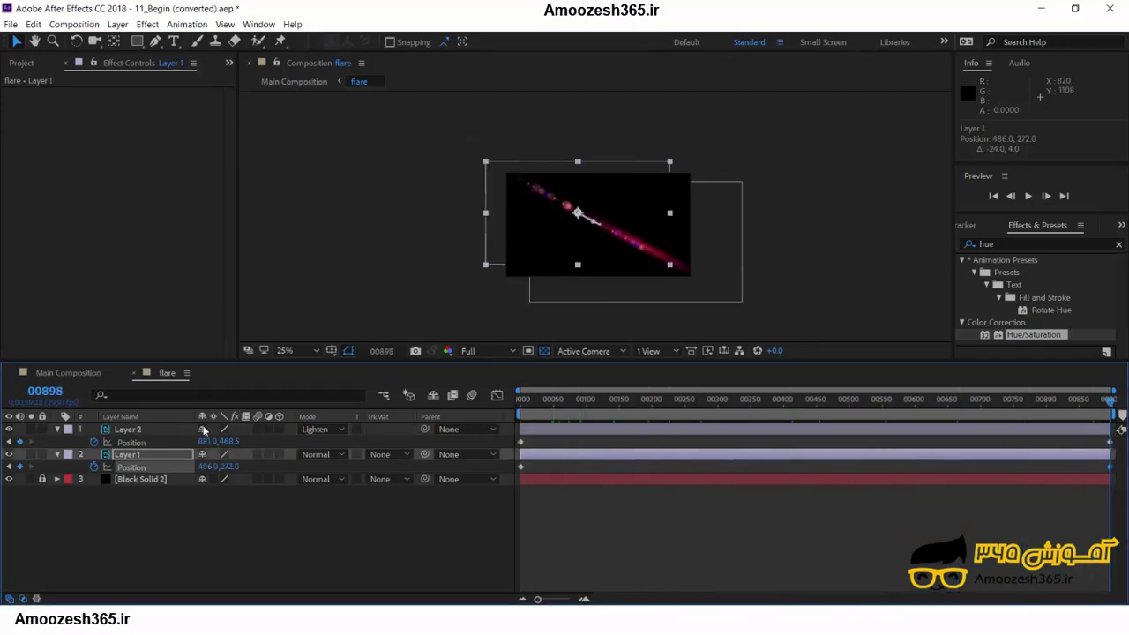
# Return to the Main Composition and preview the animated flare at 50% magnification.
pyautogui.click(52, 375)
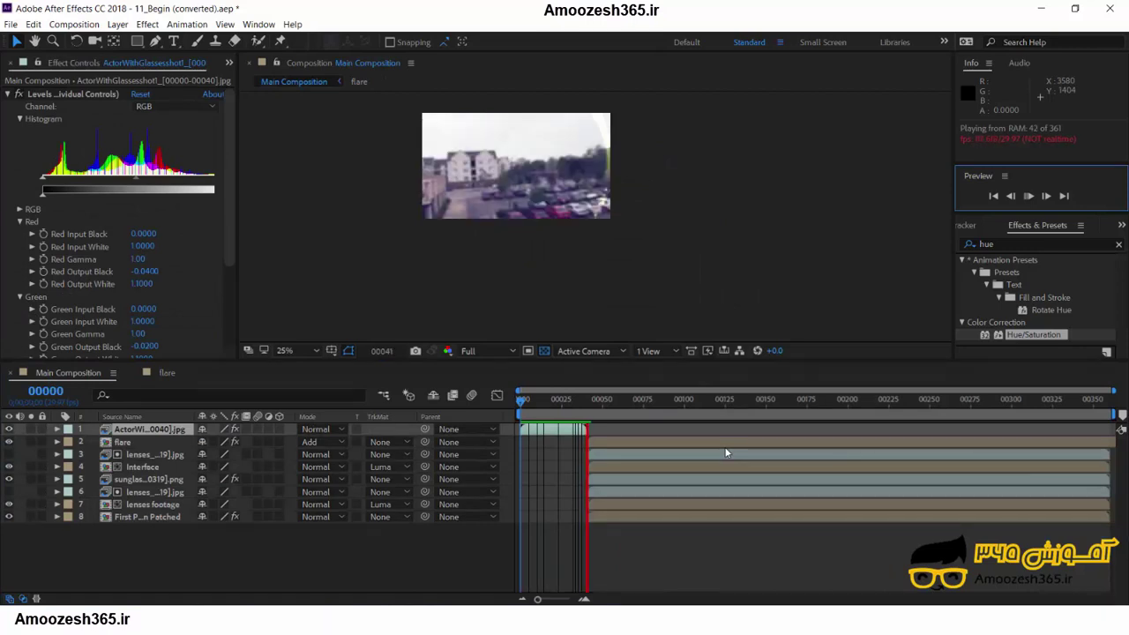
pyautogui.click(316, 352)
pyautogui.click(323, 369)
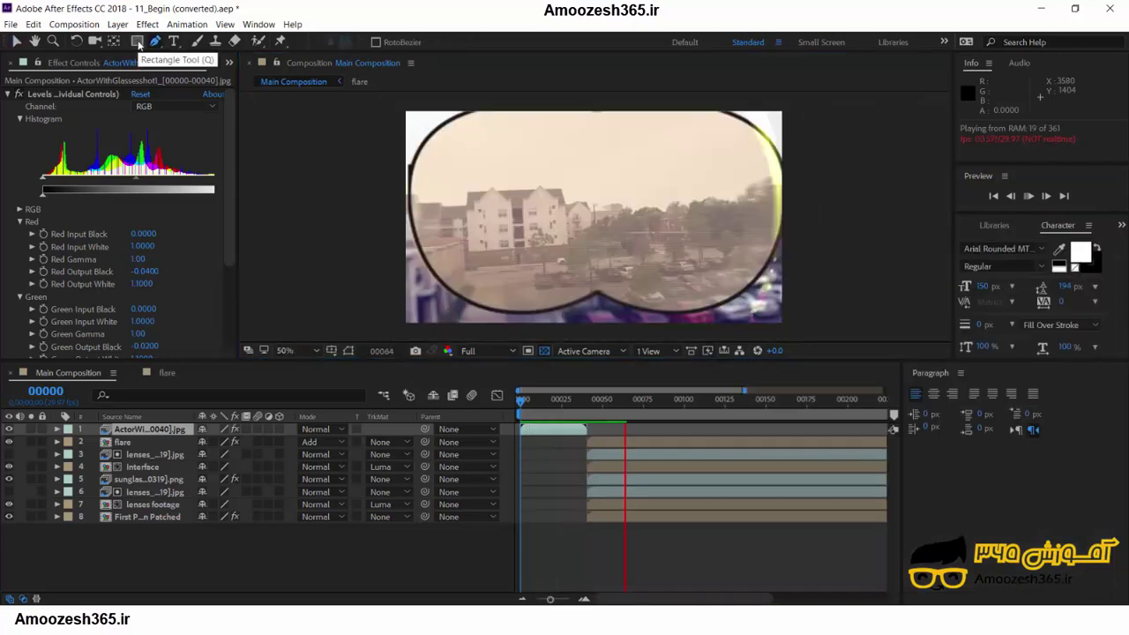
# Draw a large elliptical mask over the streak on the flare layer of the Main Composition with the Ellipse tool.
pyautogui.click(138, 42)
pyautogui.press('q')
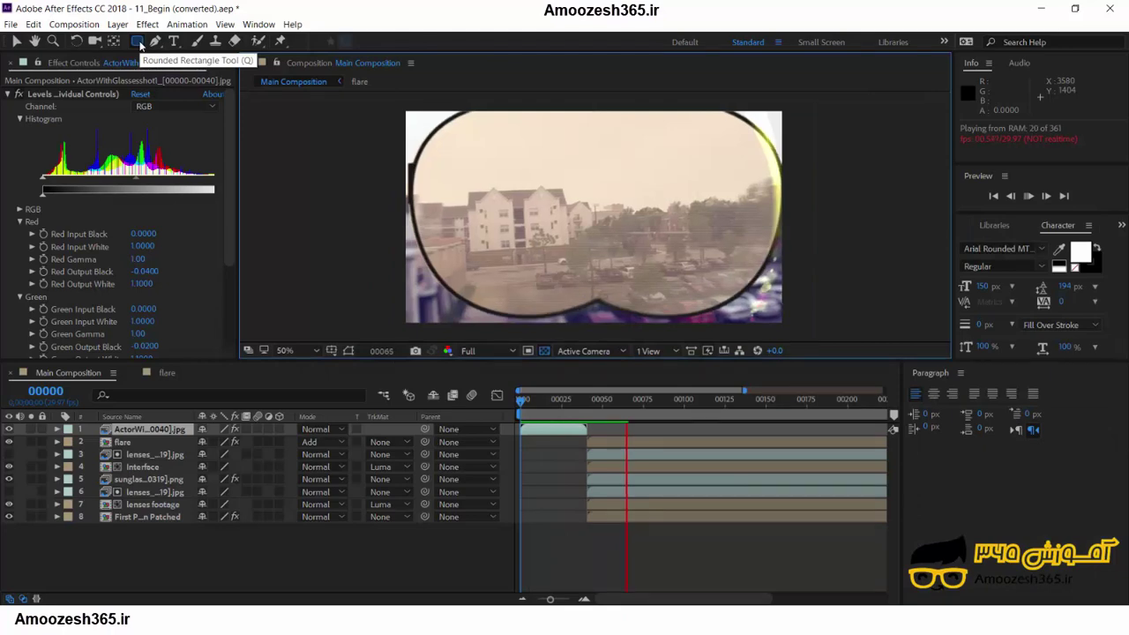
pyautogui.press('q')
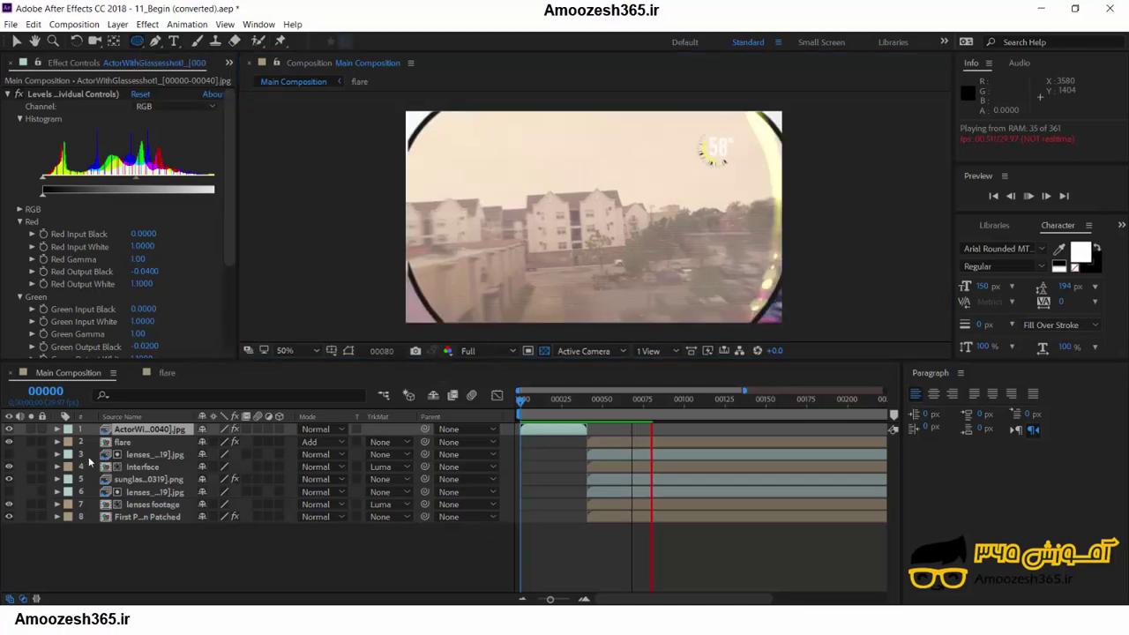
pyautogui.click(124, 443)
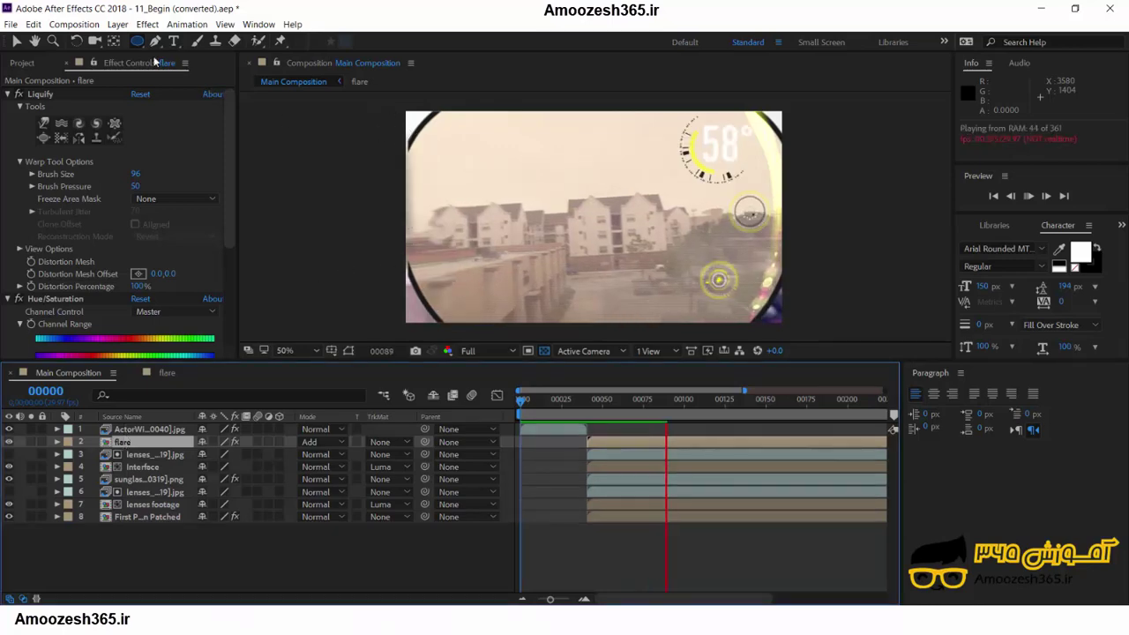
pyautogui.click(443, 140)
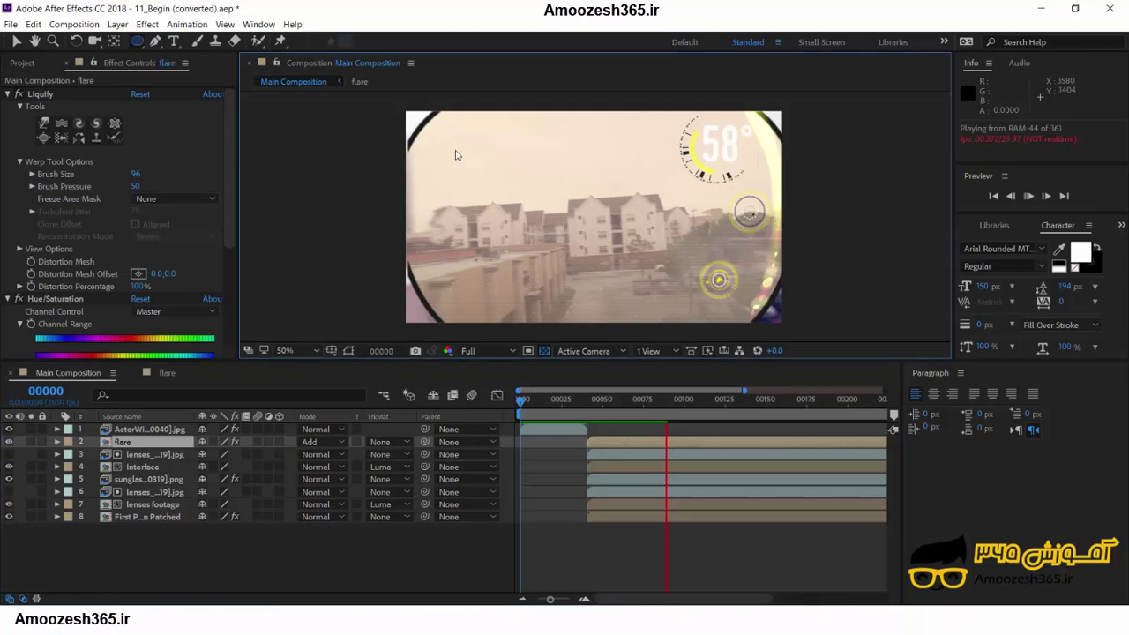
pyautogui.press('space')
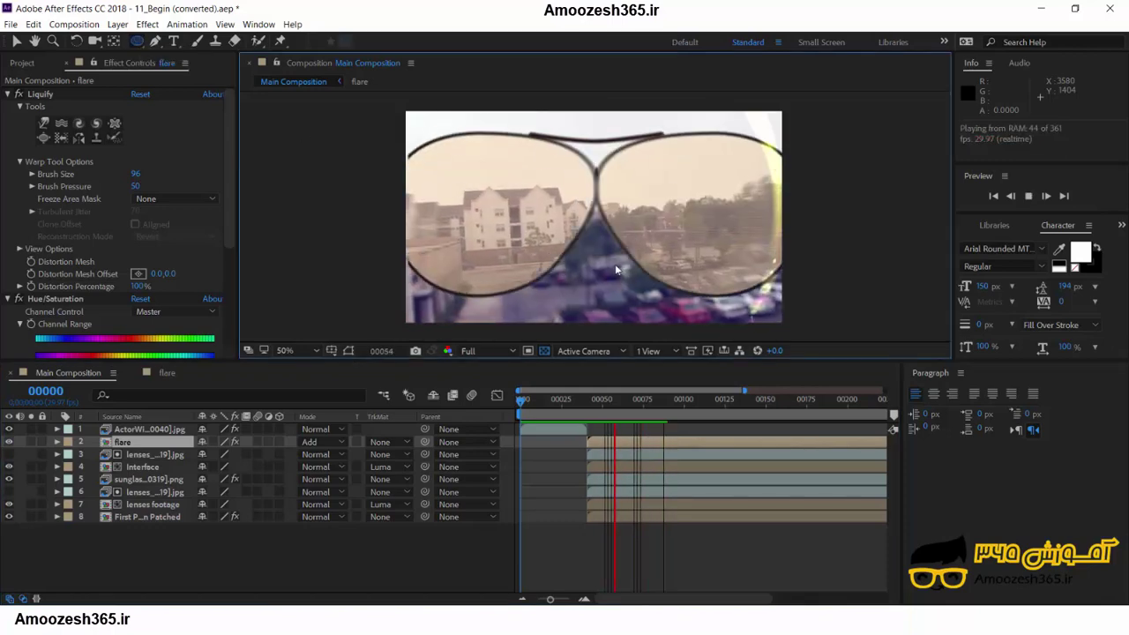
pyautogui.moveTo(615, 263); pyautogui.dragTo(621, 174)
# Reposition the masked flare layer over the lens, checking at frame 141 and placing it at 1086, 580.
pyautogui.moveTo(739, 221); pyautogui.dragTo(720, 266)
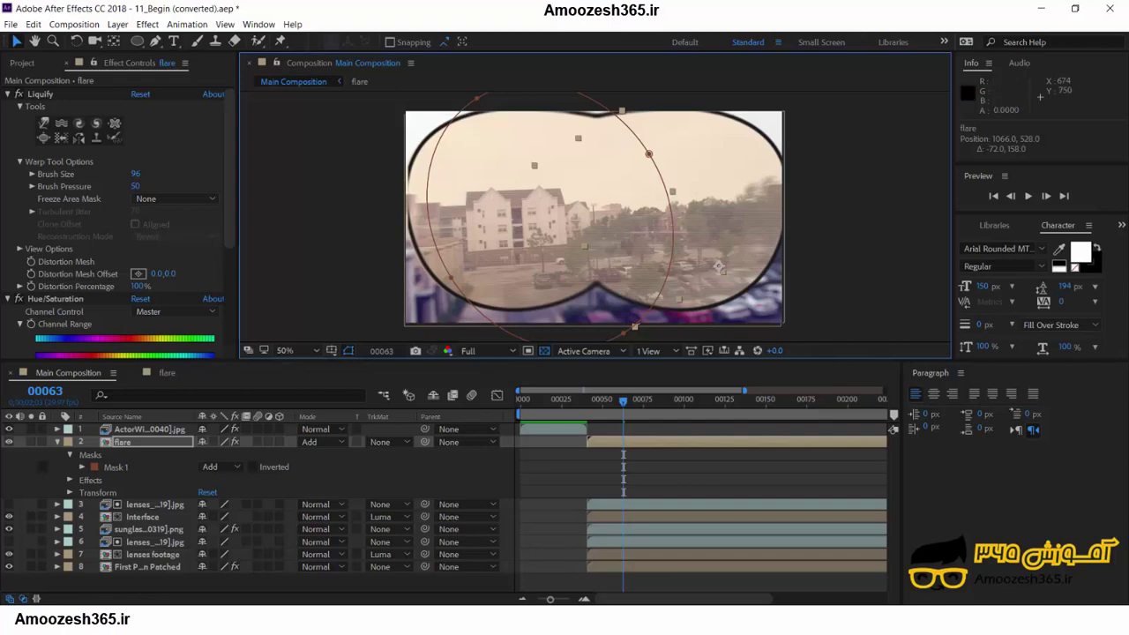
pyautogui.click(764, 404)
pyautogui.click(751, 401)
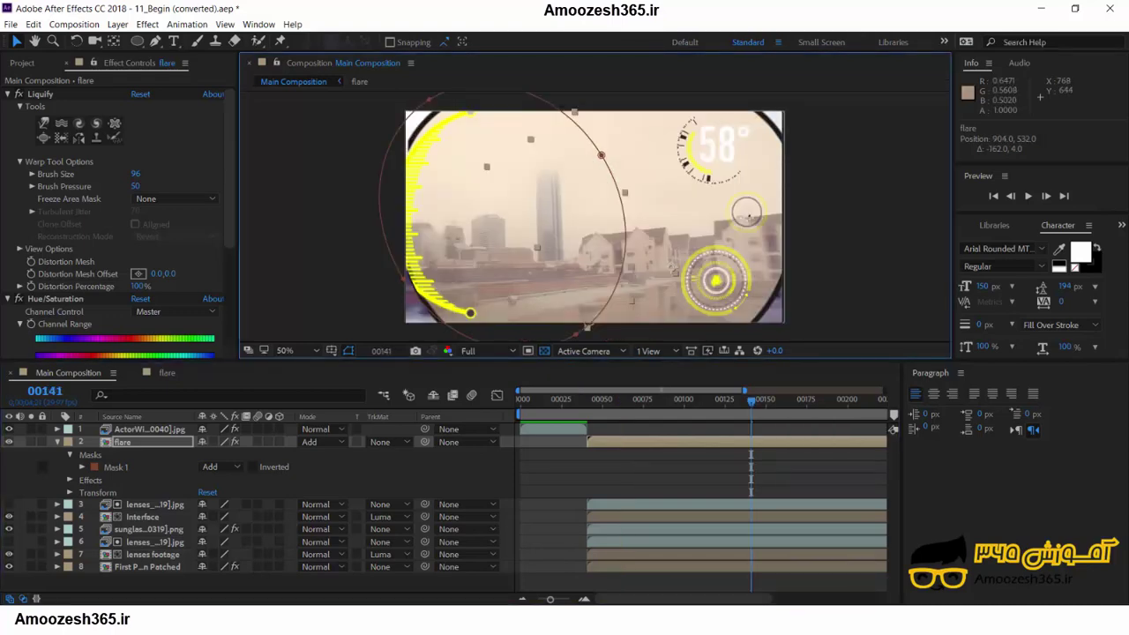
pyautogui.moveTo(631, 301); pyautogui.dragTo(633, 302)
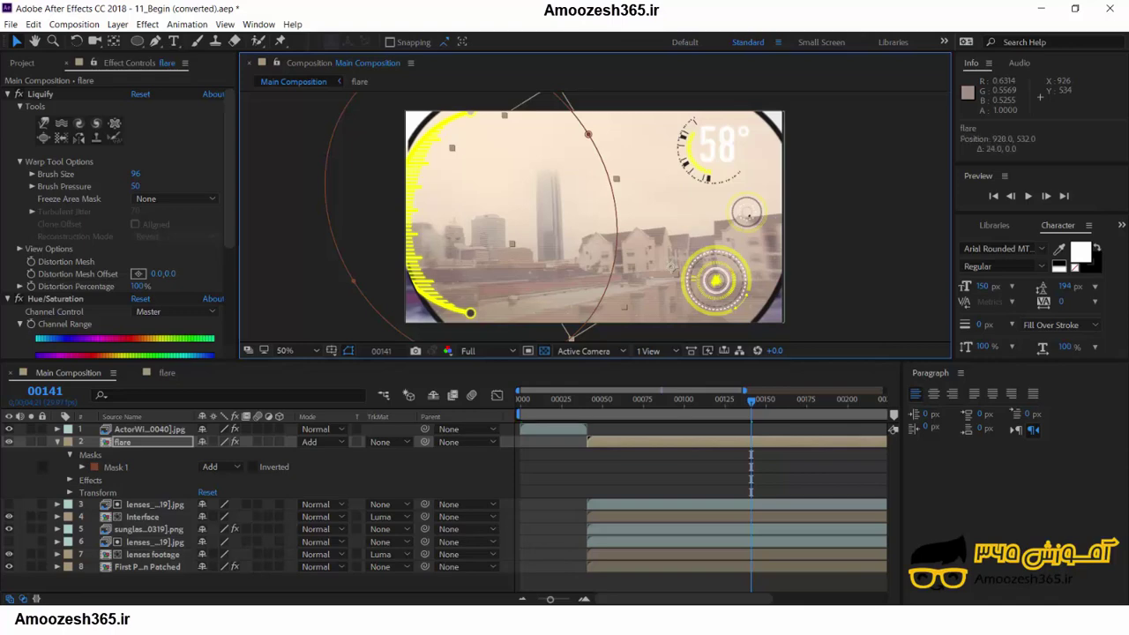
pyautogui.moveTo(583, 216); pyautogui.dragTo(637, 231)
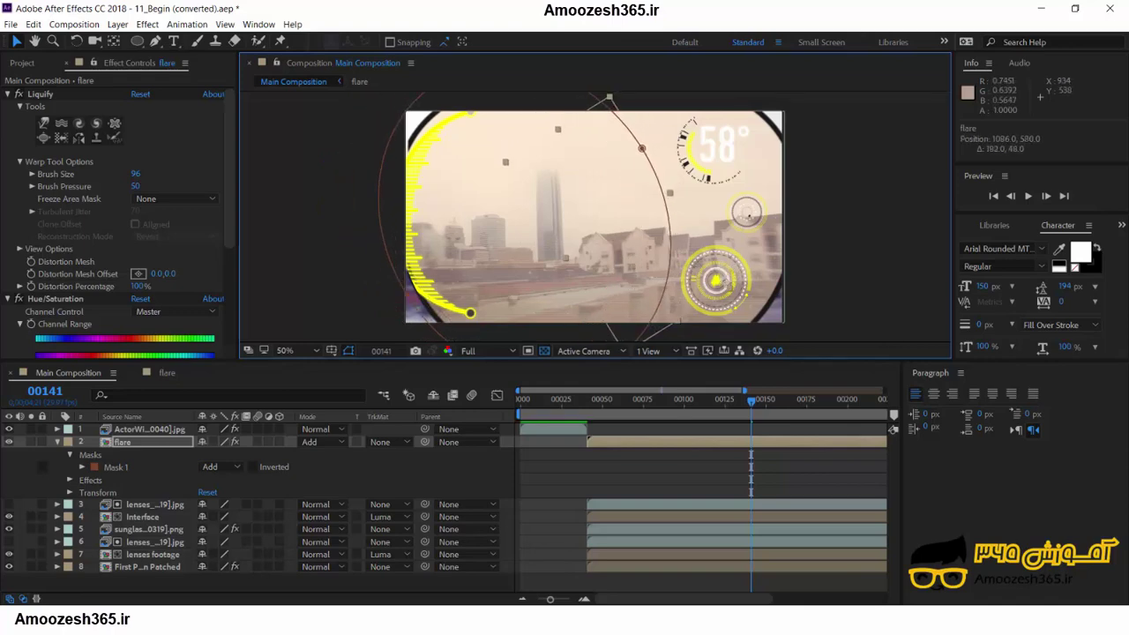
# Select Mask 1 on the flare layer and extend its edge outward toward the temperature gauge.
pyautogui.click(673, 193)
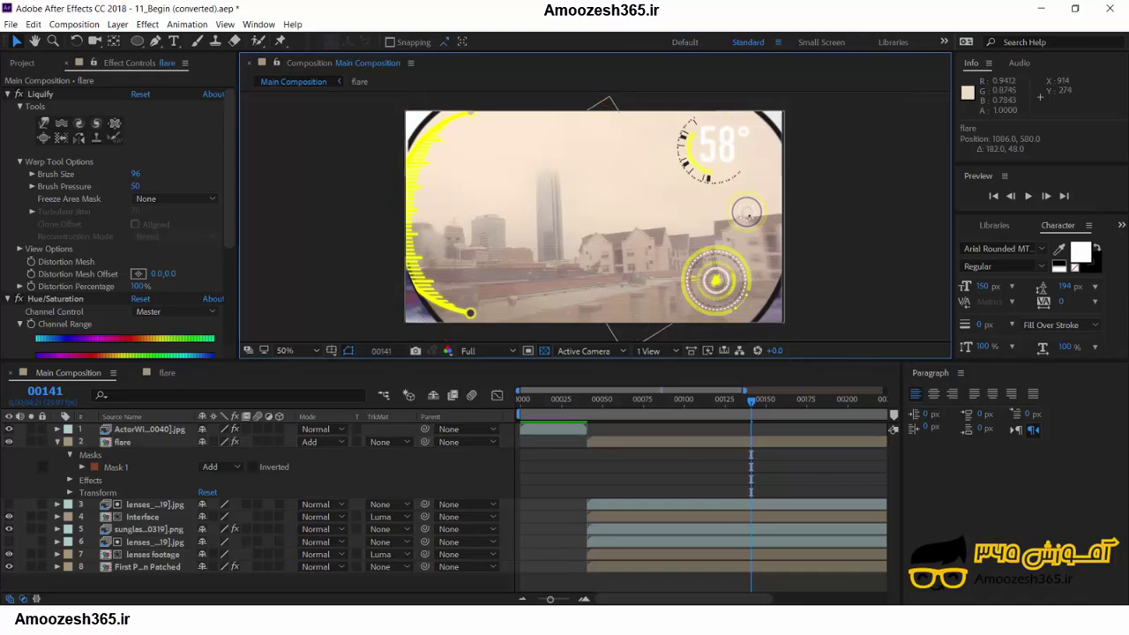
pyautogui.click(501, 243)
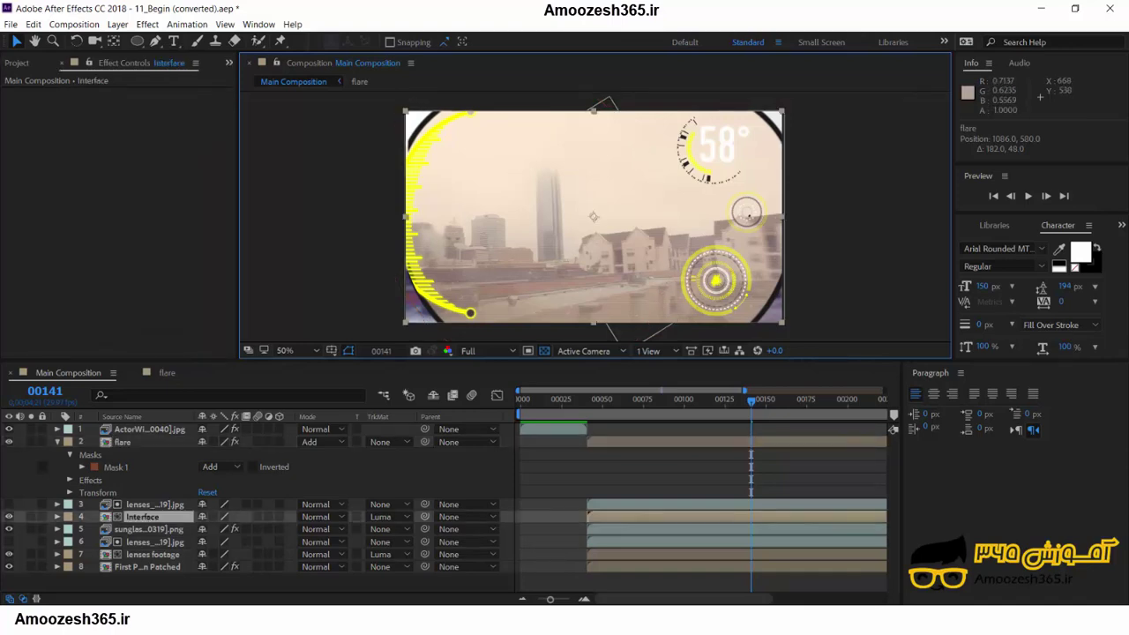
pyautogui.click(91, 454)
pyautogui.click(117, 467)
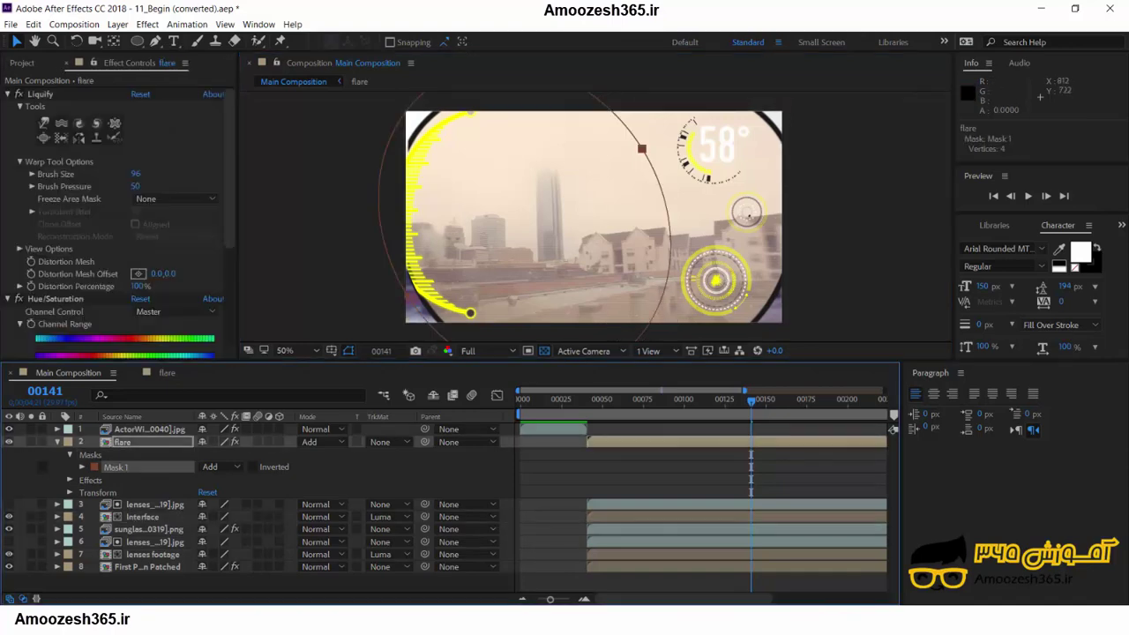
pyautogui.moveTo(642, 148); pyautogui.dragTo(688, 143)
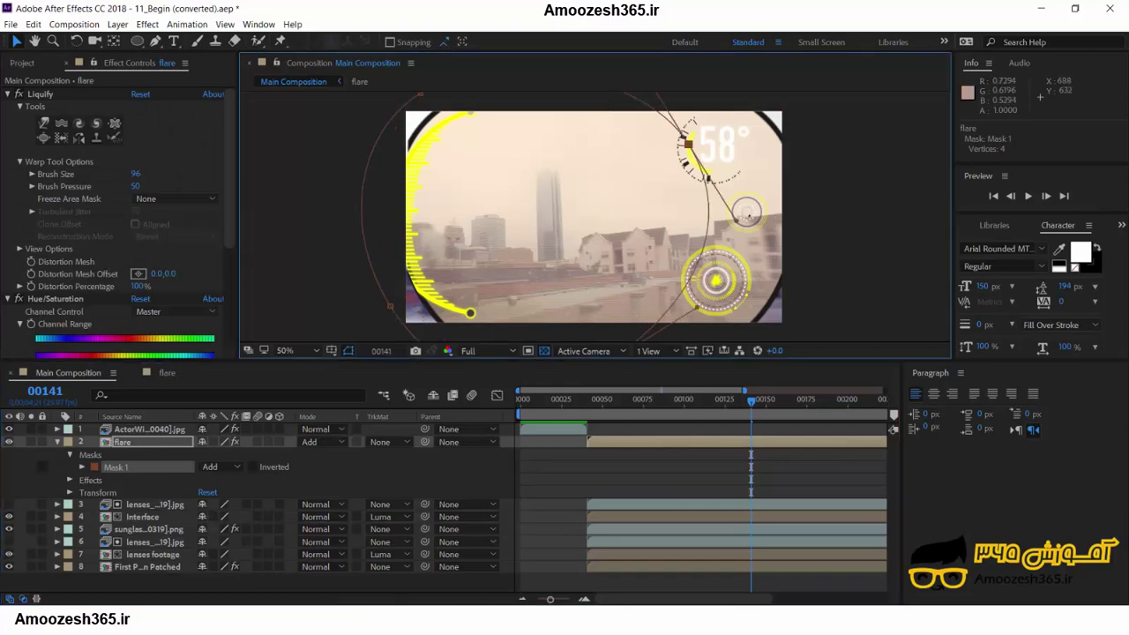
# Expand the Mask 1 properties, resize the flare layer and reposition it to 1382, 540.
pyautogui.click(82, 467)
pyautogui.moveTo(562, 248)
pyautogui.mouseDown()
pyautogui.moveTo(593, 241)
pyautogui.moveTo(578, 262)
pyautogui.mouseUp()
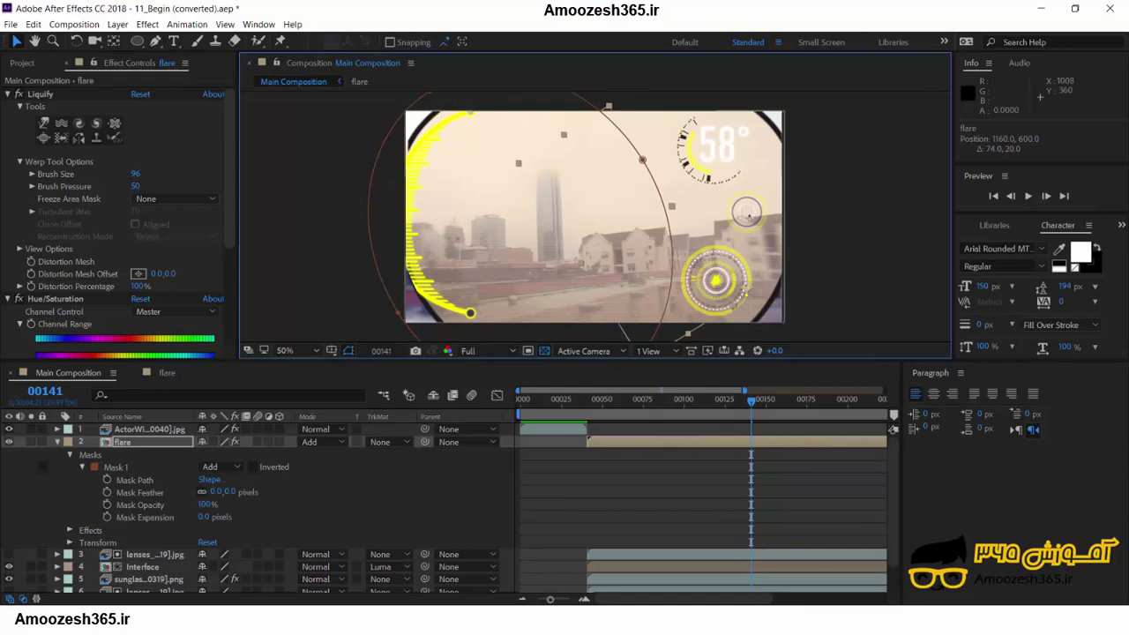
pyautogui.hotkey('ctrl', 'shift', 'a')
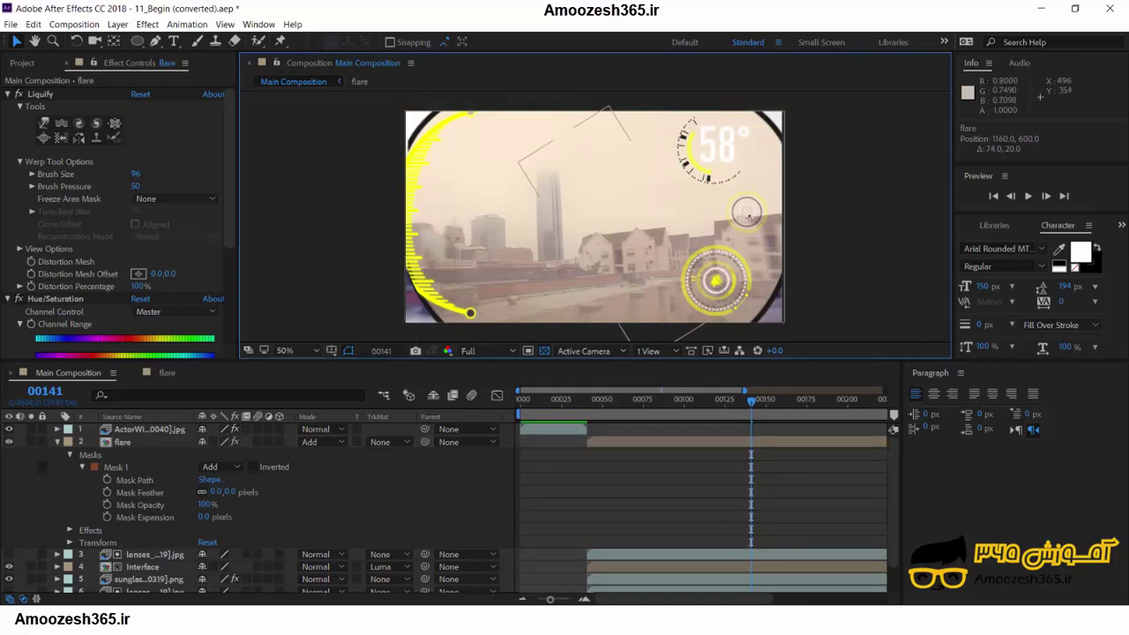
pyautogui.click(552, 215)
pyautogui.moveTo(609, 107); pyautogui.dragTo(686, 200)
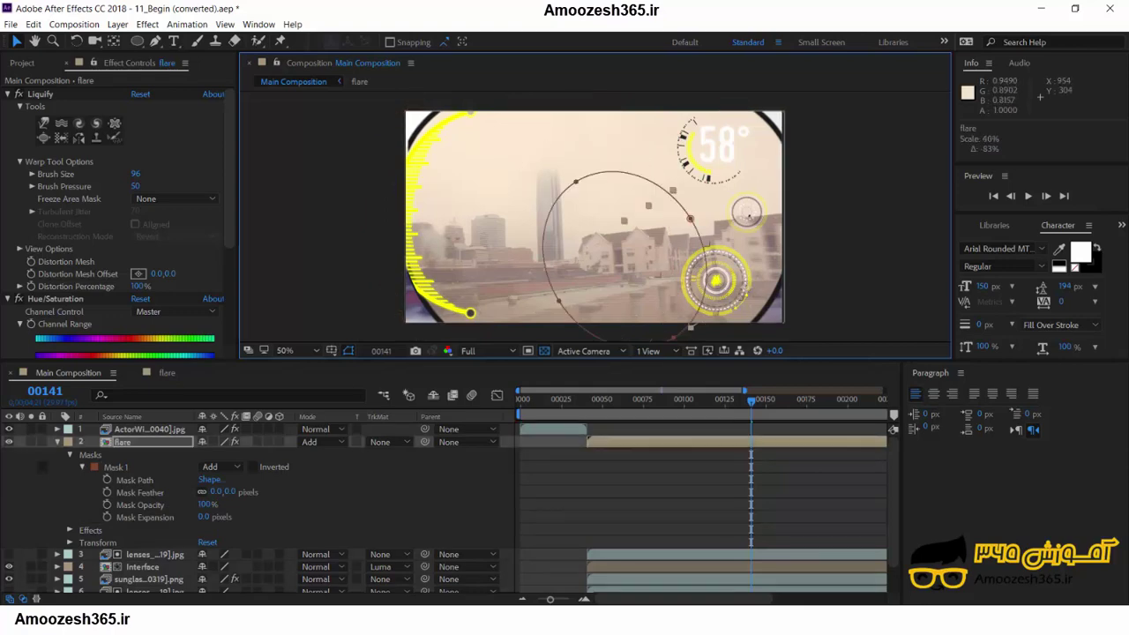
# Shift Mask 1 slightly downward and move the flare layer to 1320, 522.
pyautogui.click(510, 227)
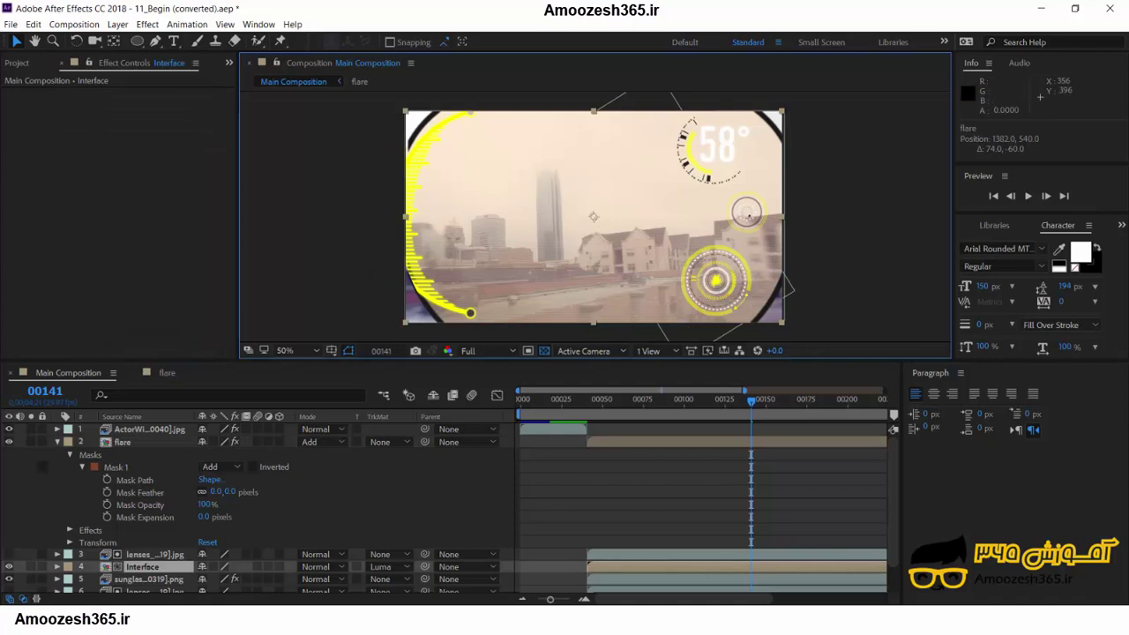
pyautogui.click(115, 466)
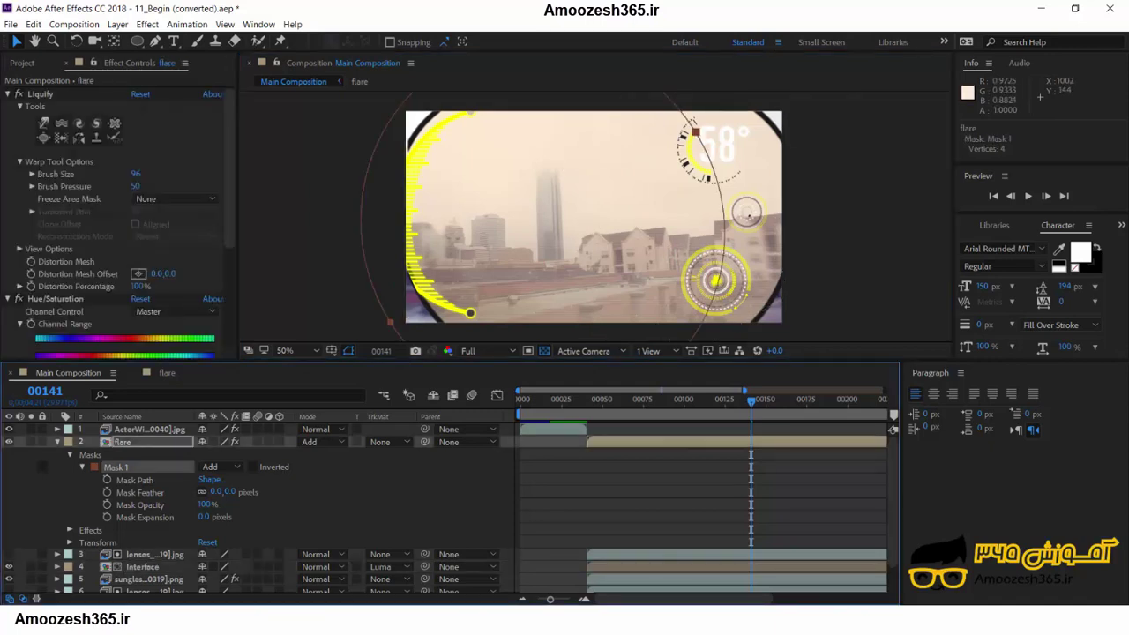
pyautogui.click(696, 132)
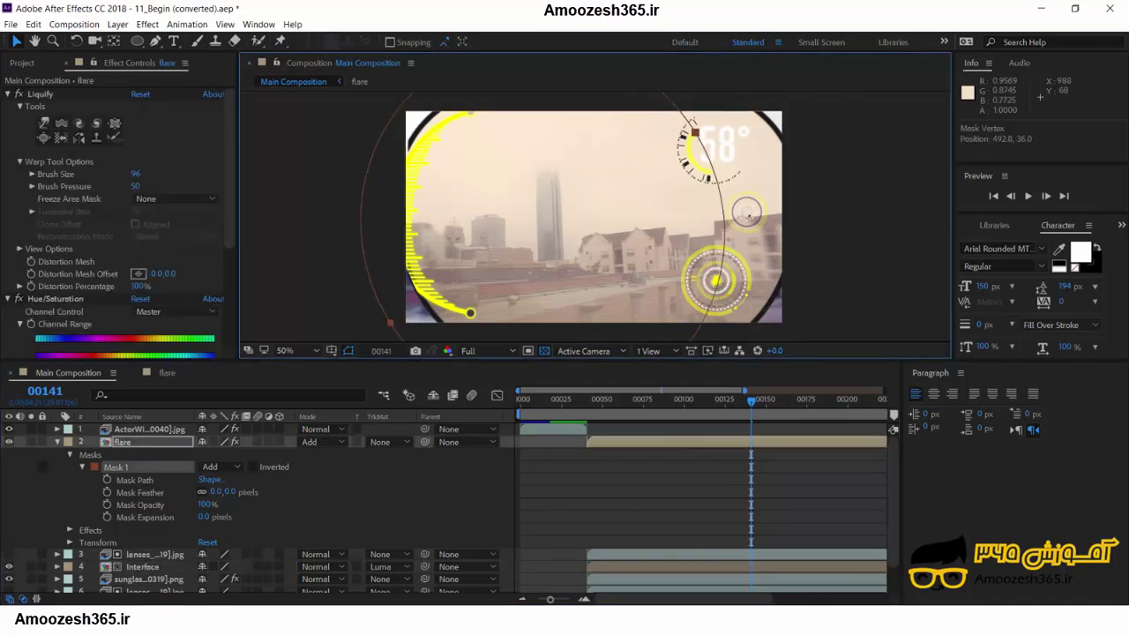
pyautogui.moveTo(695, 132); pyautogui.dragTo(695, 146)
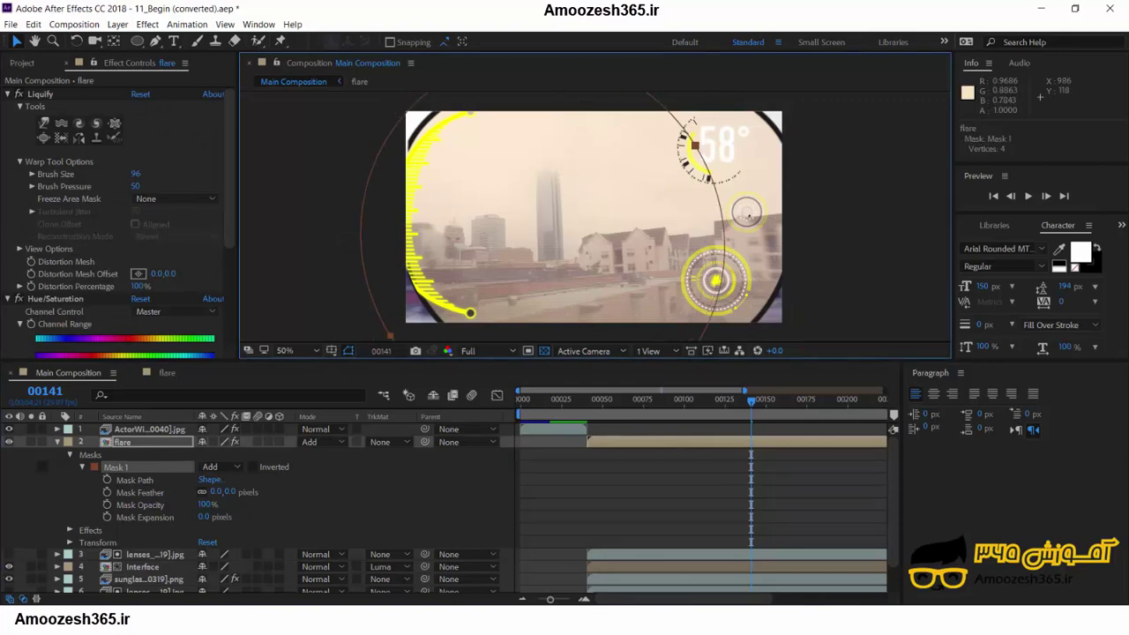
pyautogui.moveTo(805, 267); pyautogui.dragTo(793, 264)
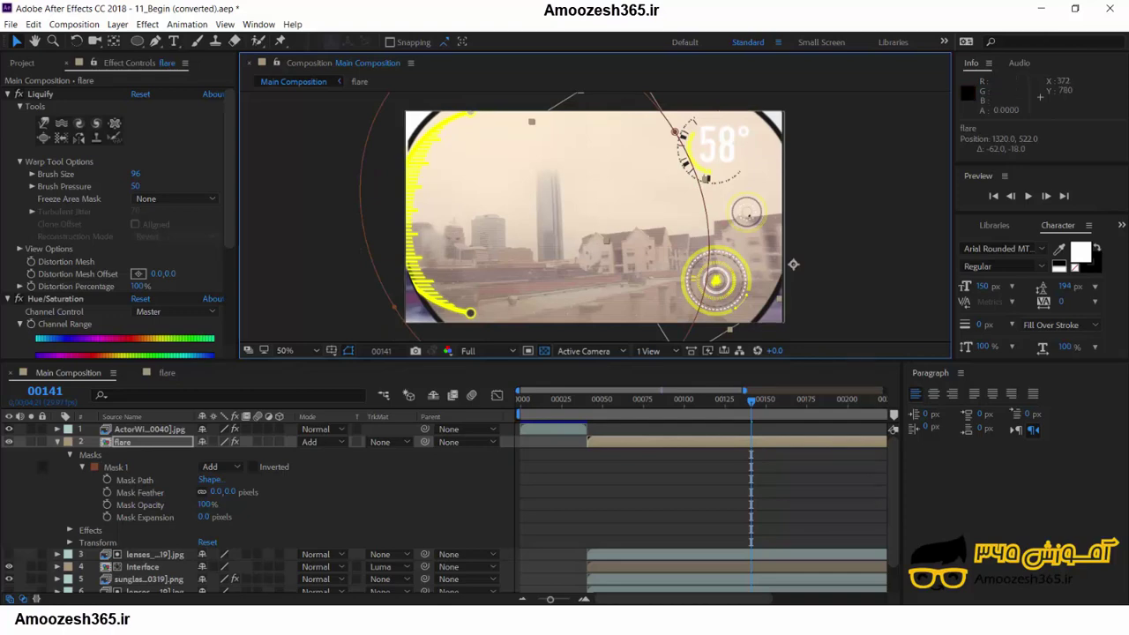
# Move back in time and step through the frames up to about frame 99 to check the masked flare.
pyautogui.moveTo(751, 402); pyautogui.dragTo(673, 402)
pyautogui.press('pagedown')
pyautogui.press('pagedown')
pyautogui.press('pagedown')
pyautogui.press('pagedown')
pyautogui.press('pagedown')
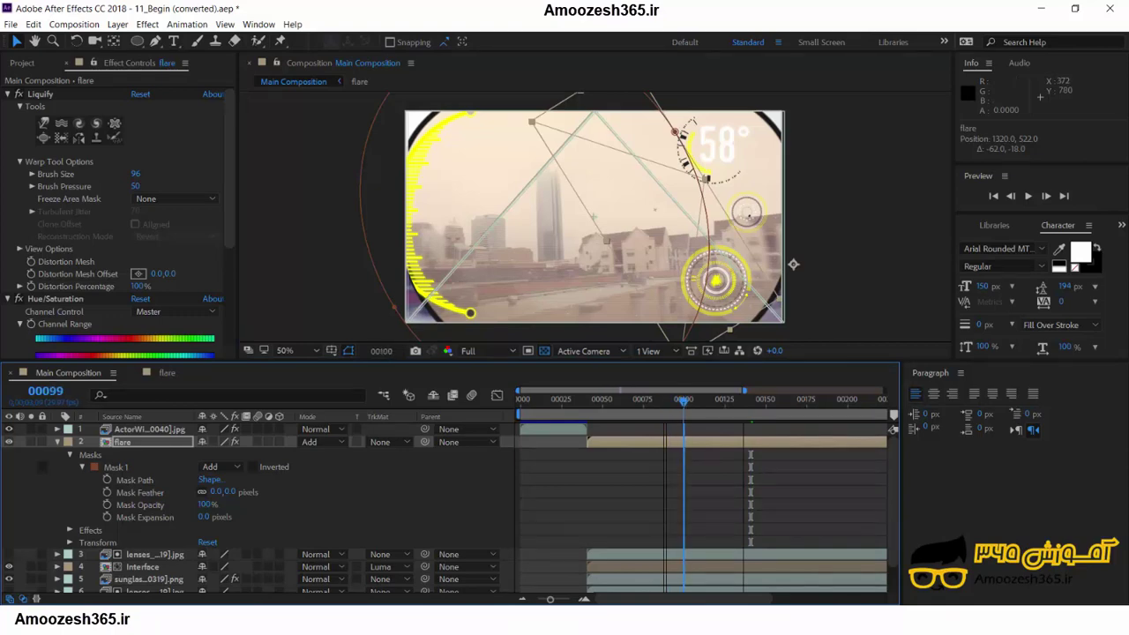
# Turn on Mask Path keyframing for the flare layer's Mask 1 at frame 97.
pyautogui.press('pageup')
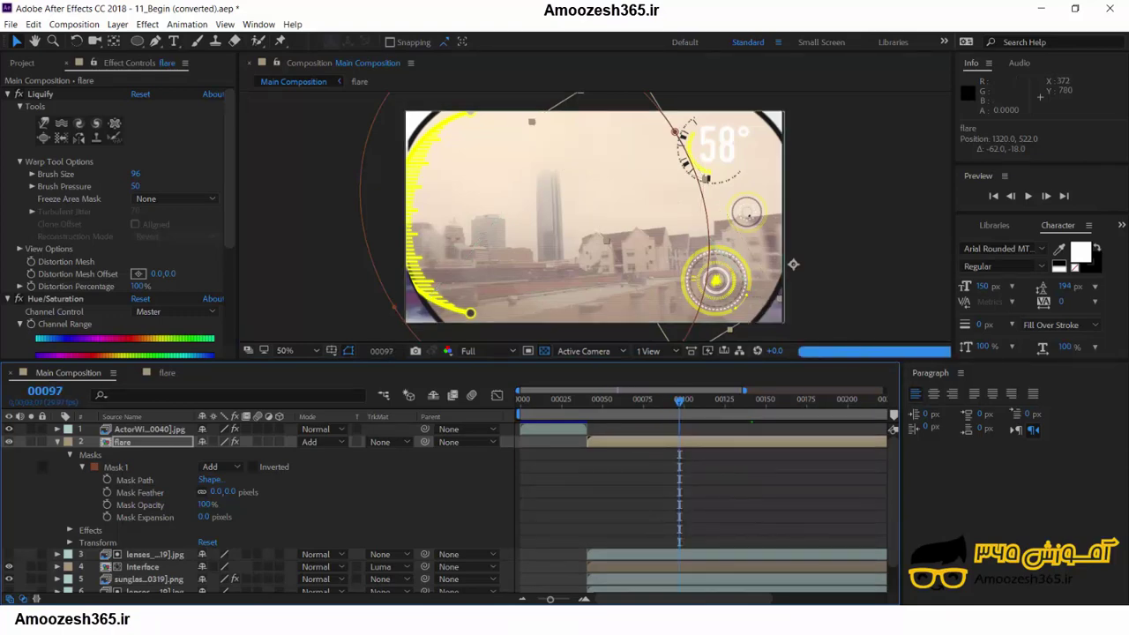
pyautogui.click(106, 480)
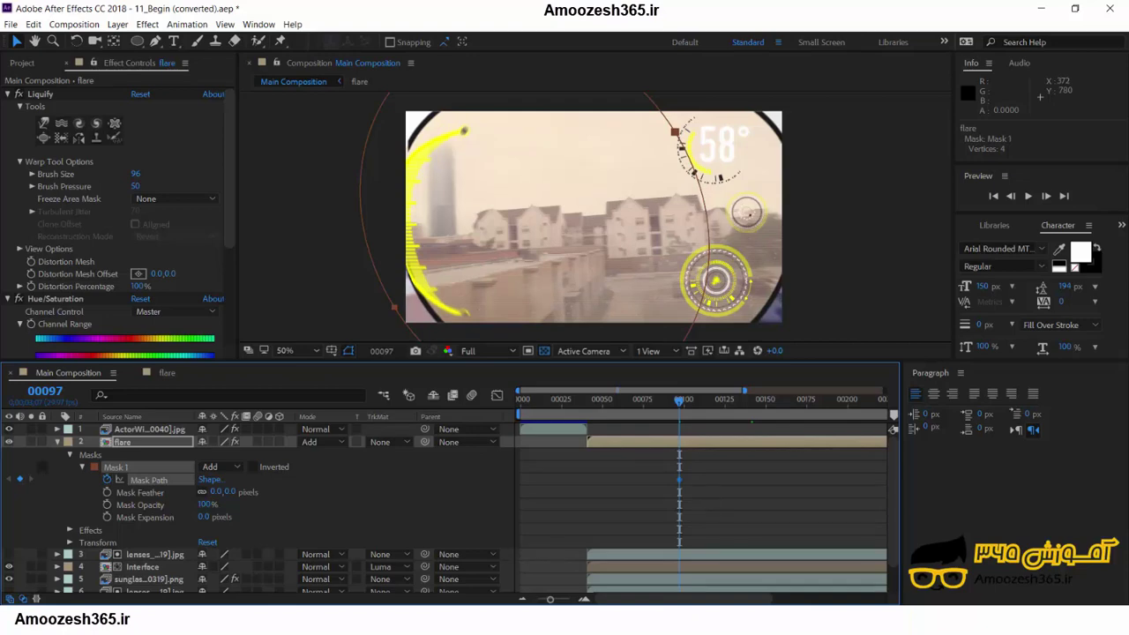
# At frame 112, move the flare layer to 1890, 400 and add a second Mask Path keyframe for Mask 1.
pyautogui.press('pagedown')
pyautogui.press('pagedown')
pyautogui.press('pagedown')
pyautogui.press('pagedown')
pyautogui.press('pagedown')
pyautogui.press('pagedown')
pyautogui.press('pagedown')
pyautogui.press('pagedown')
pyautogui.press('pagedown')
pyautogui.press('pagedown')
pyautogui.press('pagedown')
pyautogui.press('pagedown')
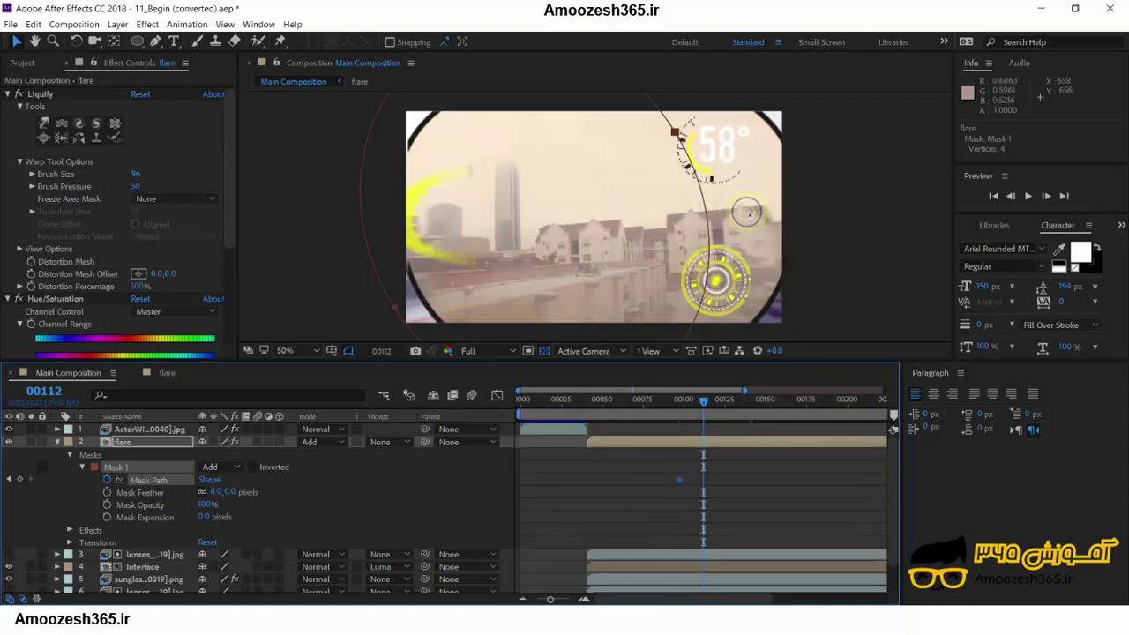
pyautogui.click(793, 264)
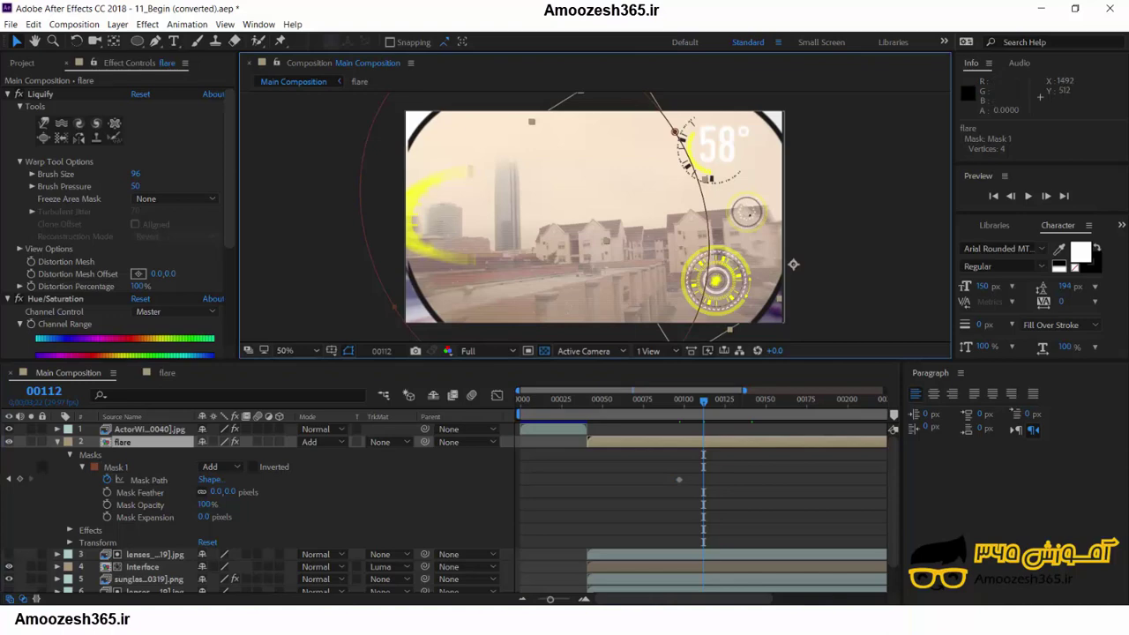
pyautogui.moveTo(793, 264); pyautogui.dragTo(973, 224)
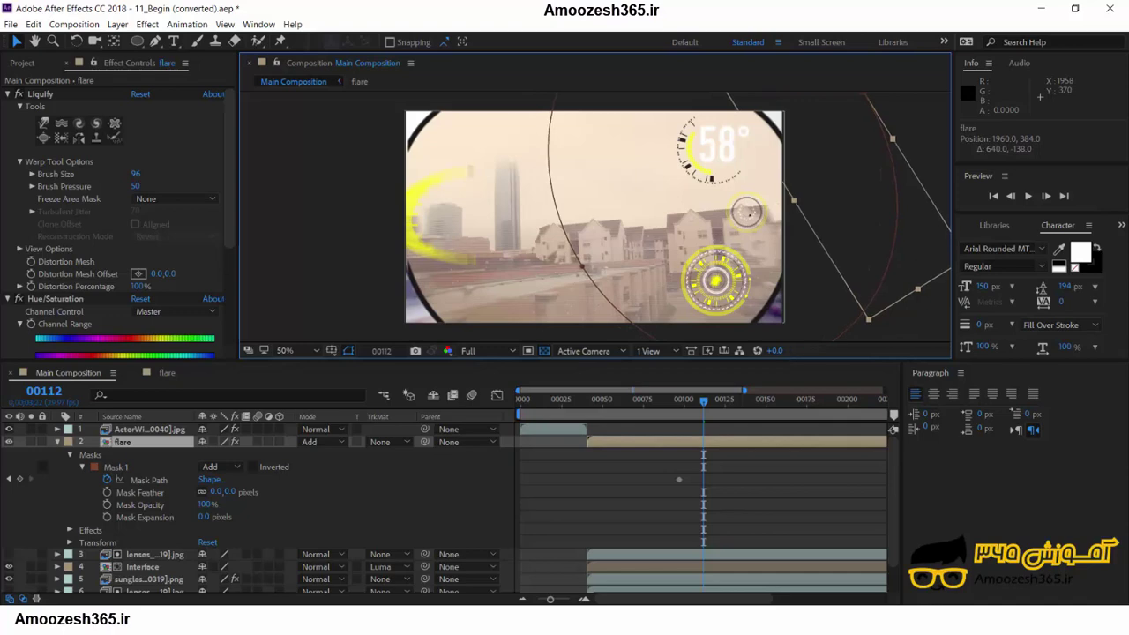
pyautogui.press('Return')
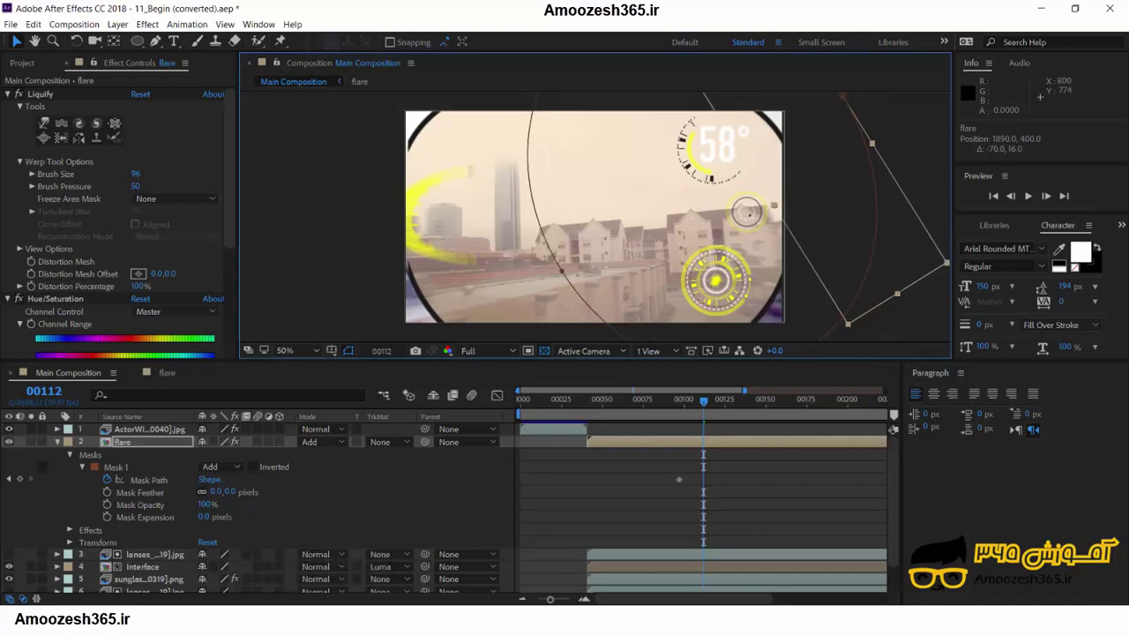
pyautogui.click(19, 479)
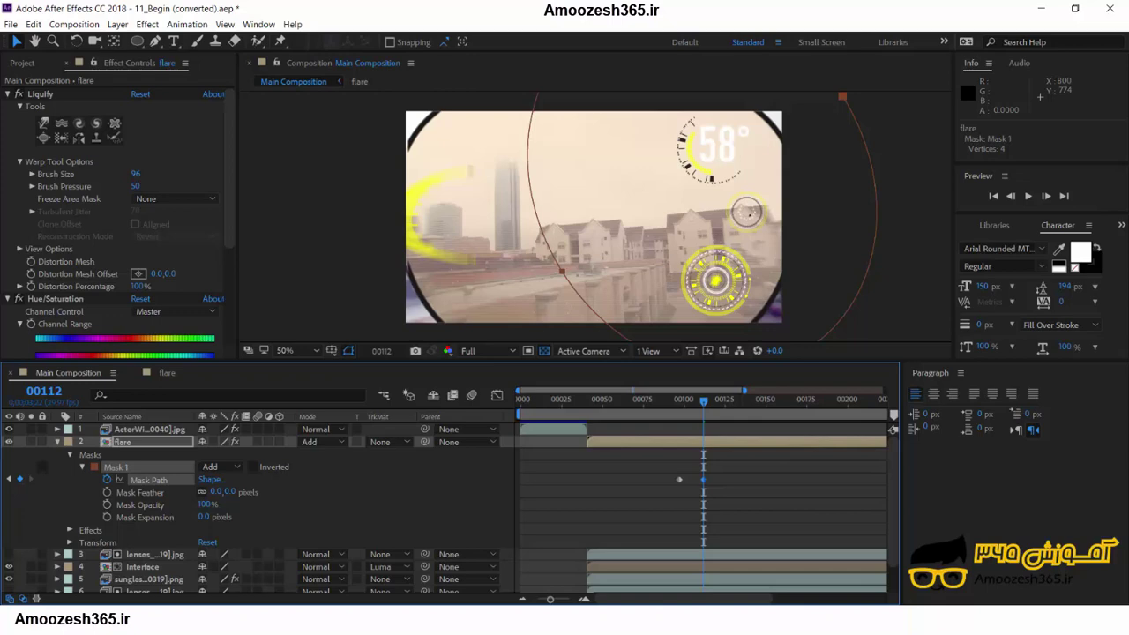
# Narrow the work area around the two Mask Path keyframes, starting at frame 95, and preview the flare before collapsing its layer properties.
pyautogui.moveTo(703, 401); pyautogui.dragTo(679, 401)
pyautogui.press('pagedown')
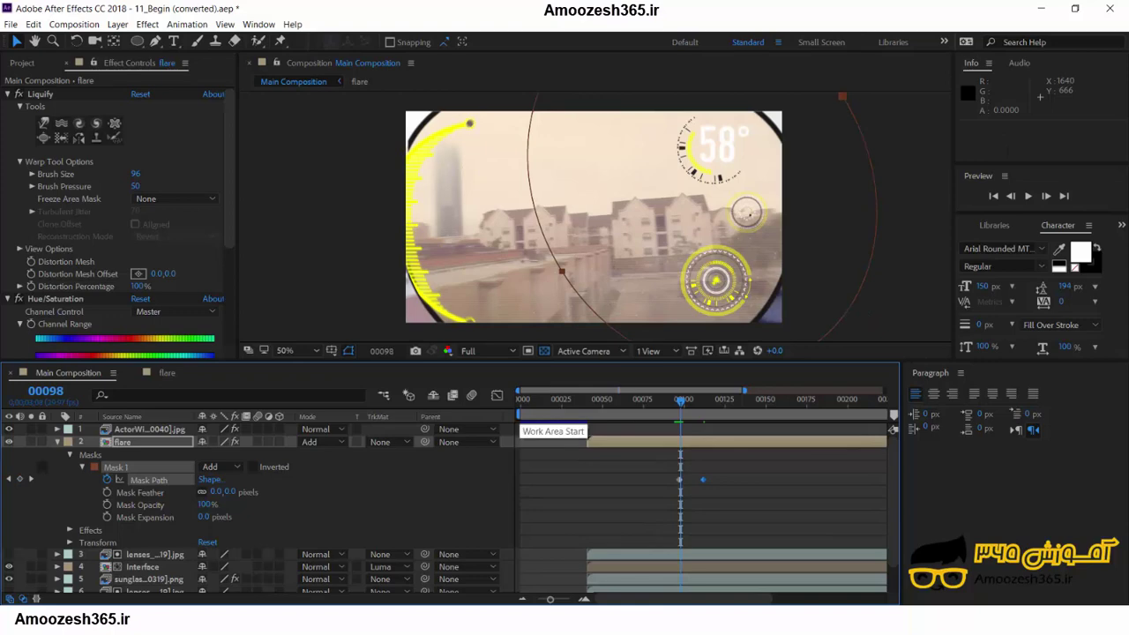
pyautogui.moveTo(521, 415); pyautogui.dragTo(675, 415)
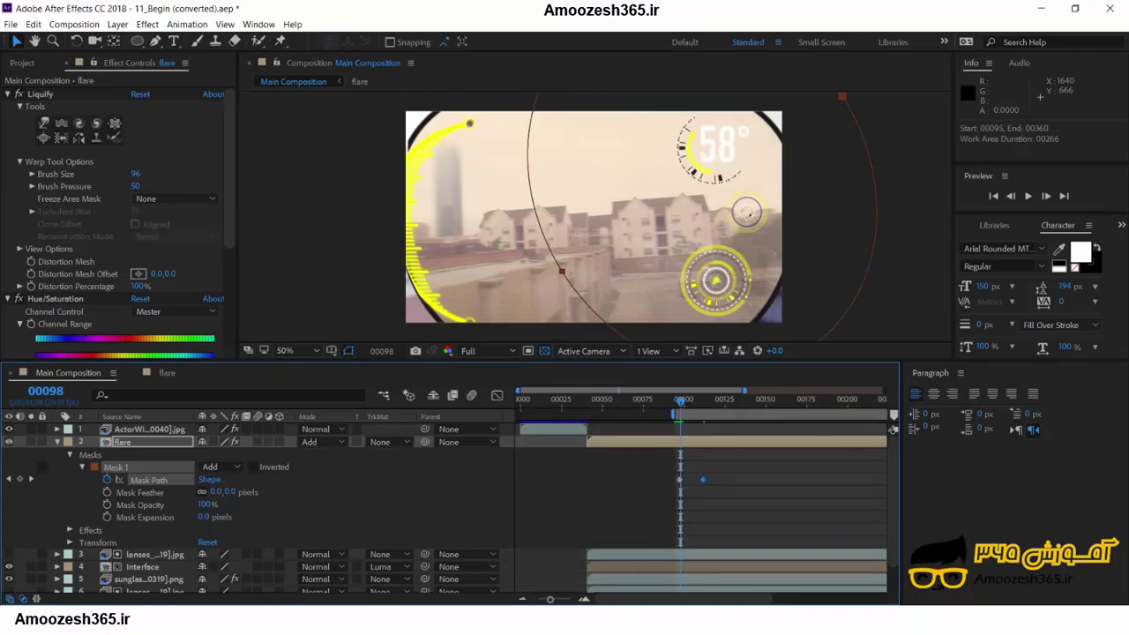
pyautogui.moveTo(744, 390); pyautogui.dragTo(884, 390)
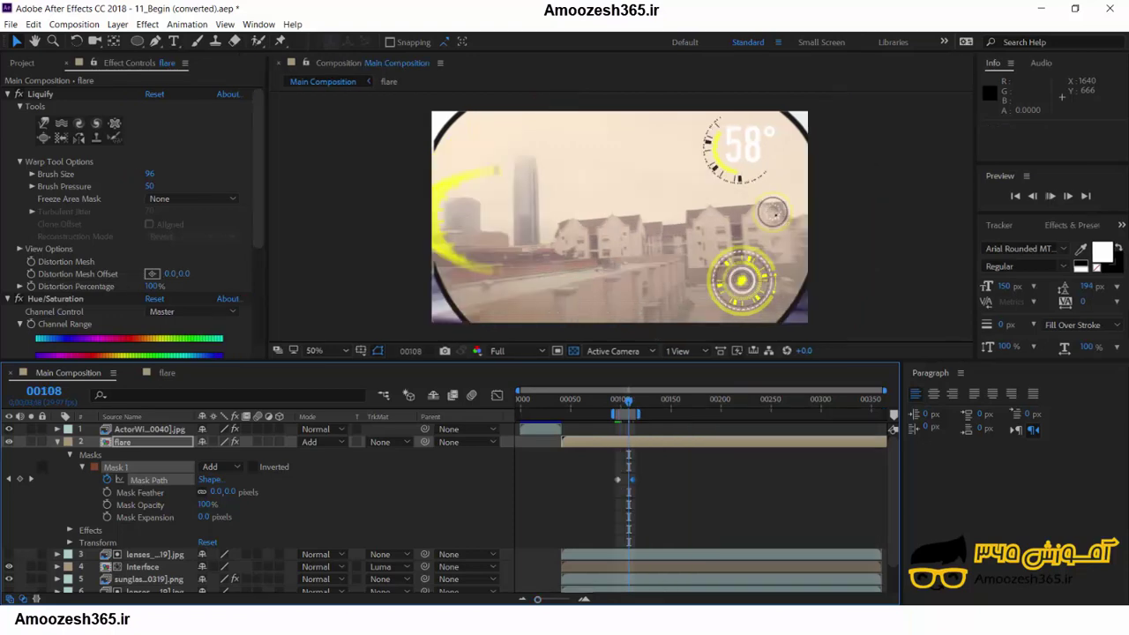
pyautogui.press('space')
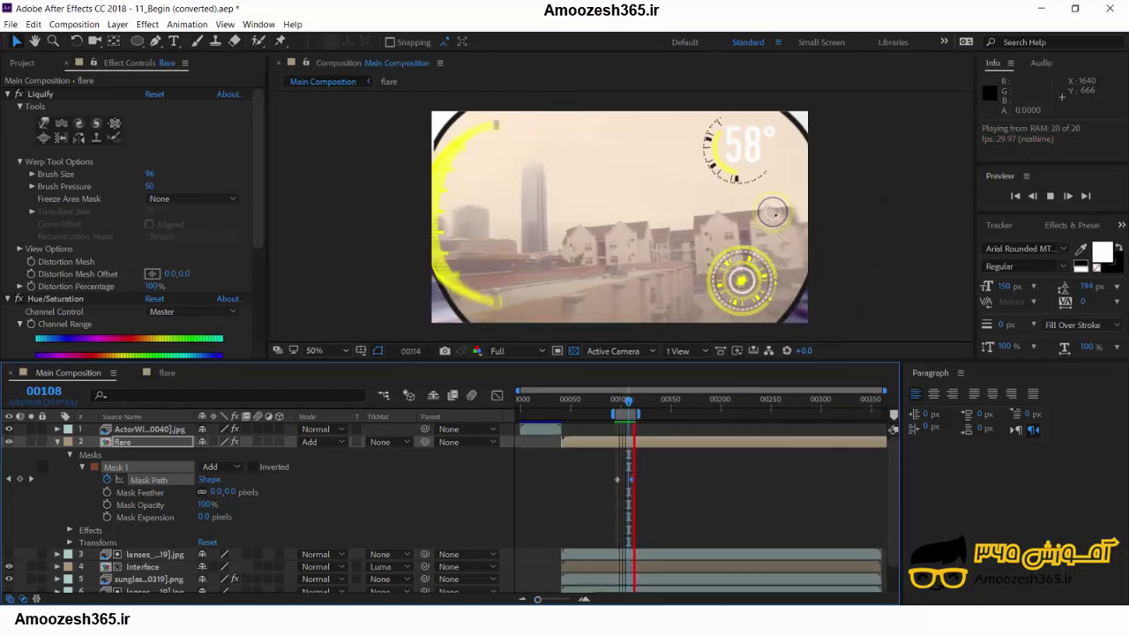
pyautogui.press('space')
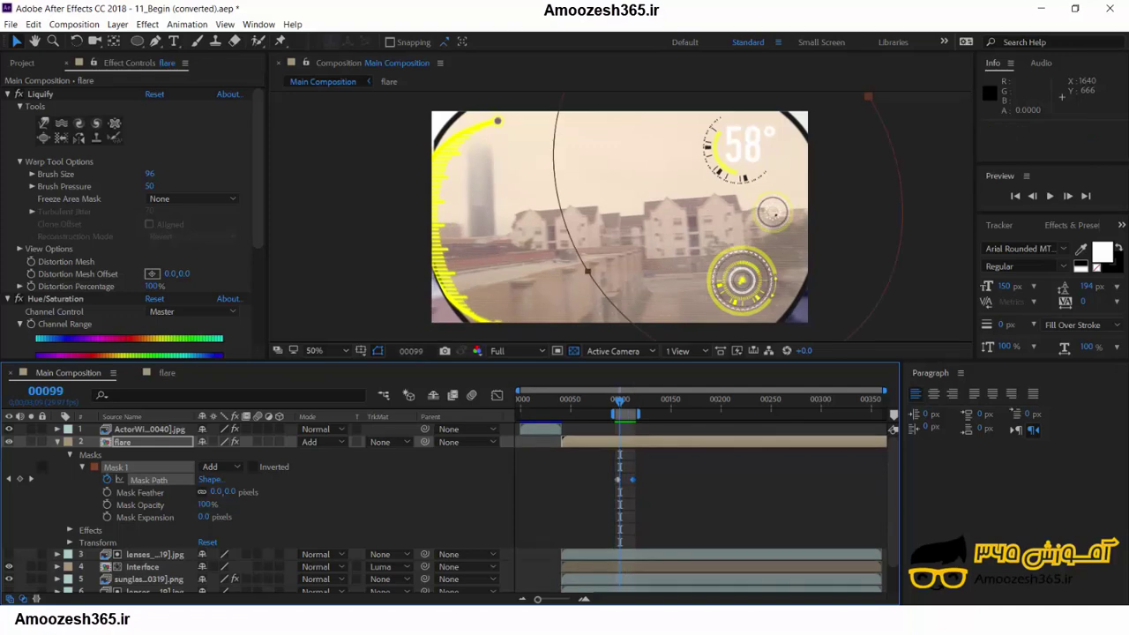
pyautogui.press('u')
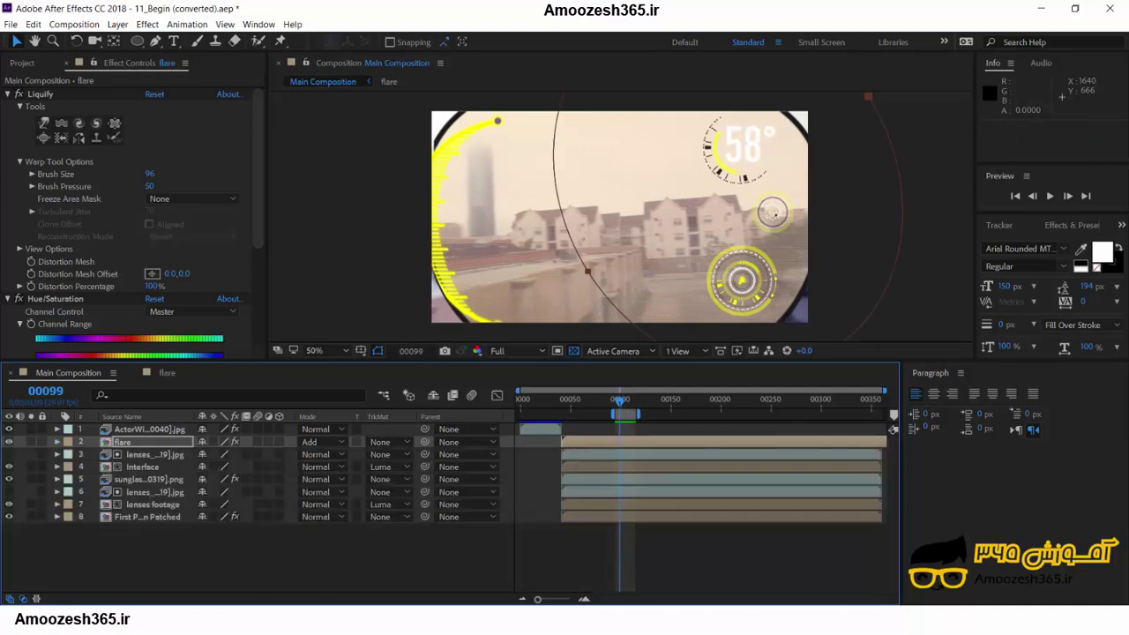